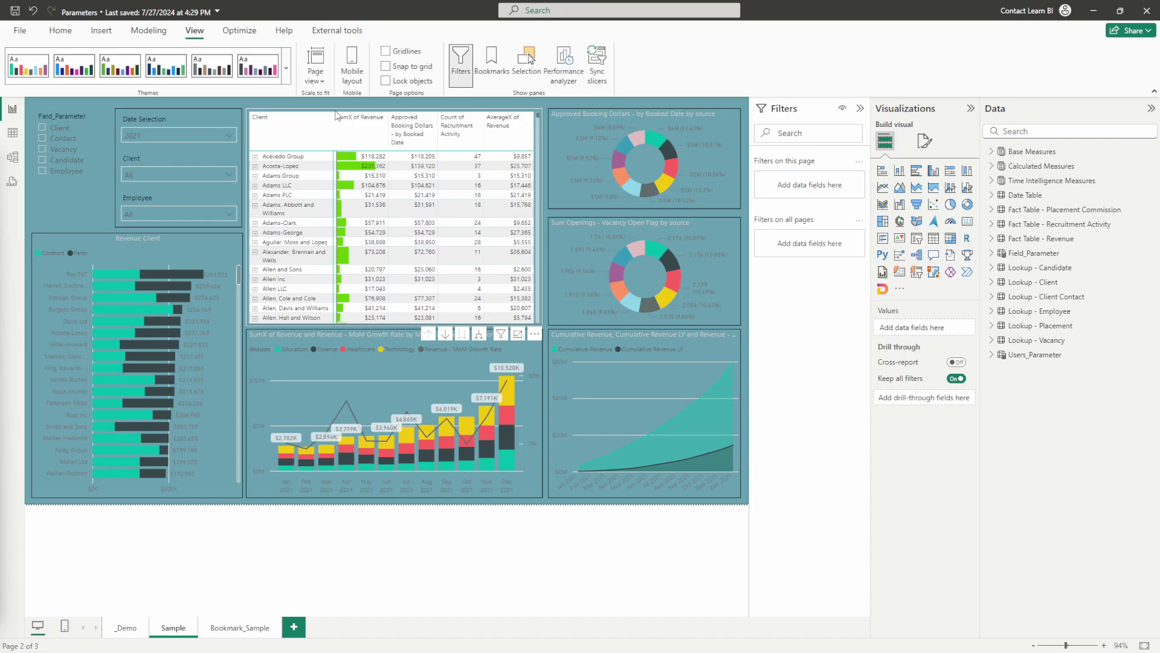
Expand all row levels of the client matrix, inspect it in focus mode, and return to the report.
left_click(336, 115)
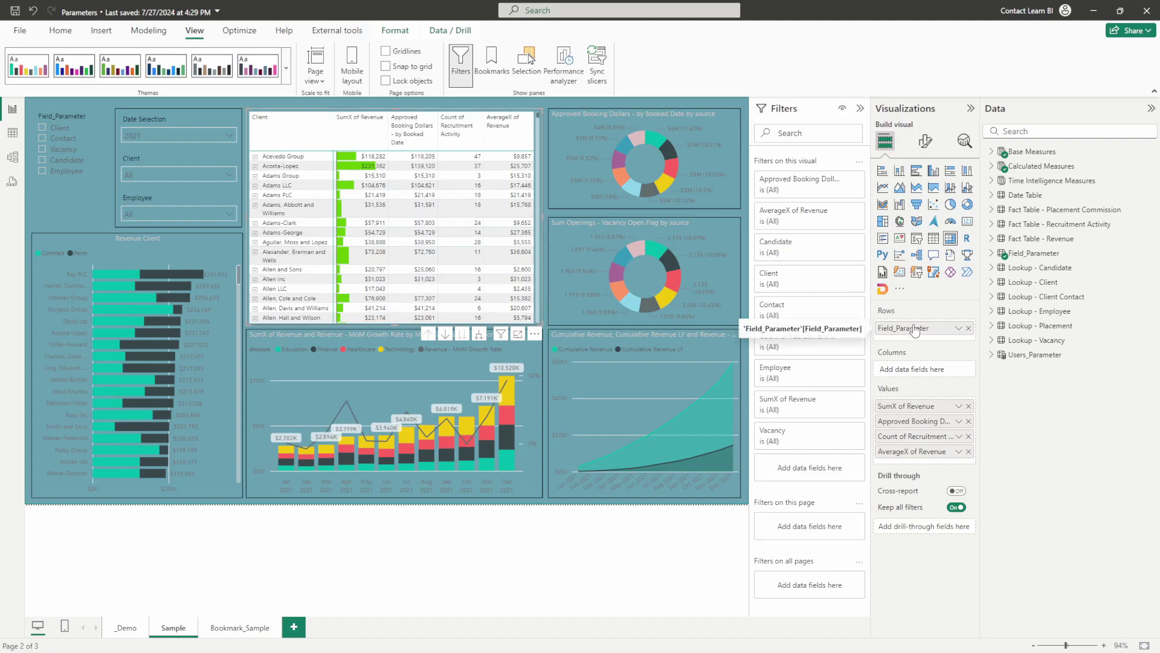
right_click(279, 187)
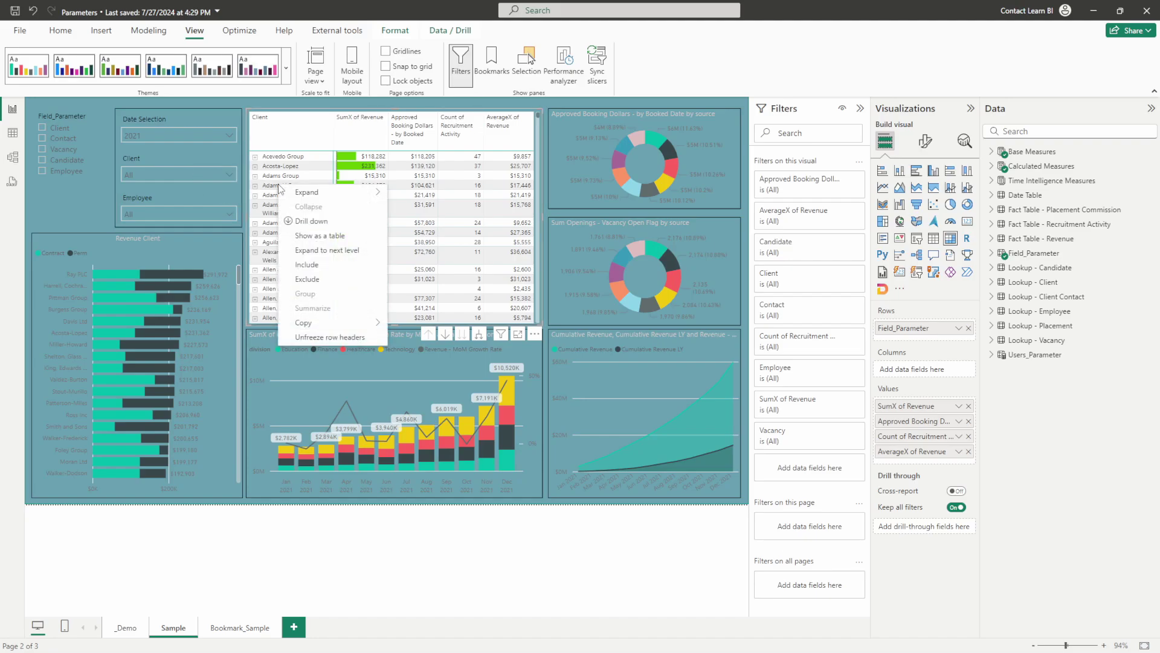
mouse_move(314, 192)
left_click(423, 221)
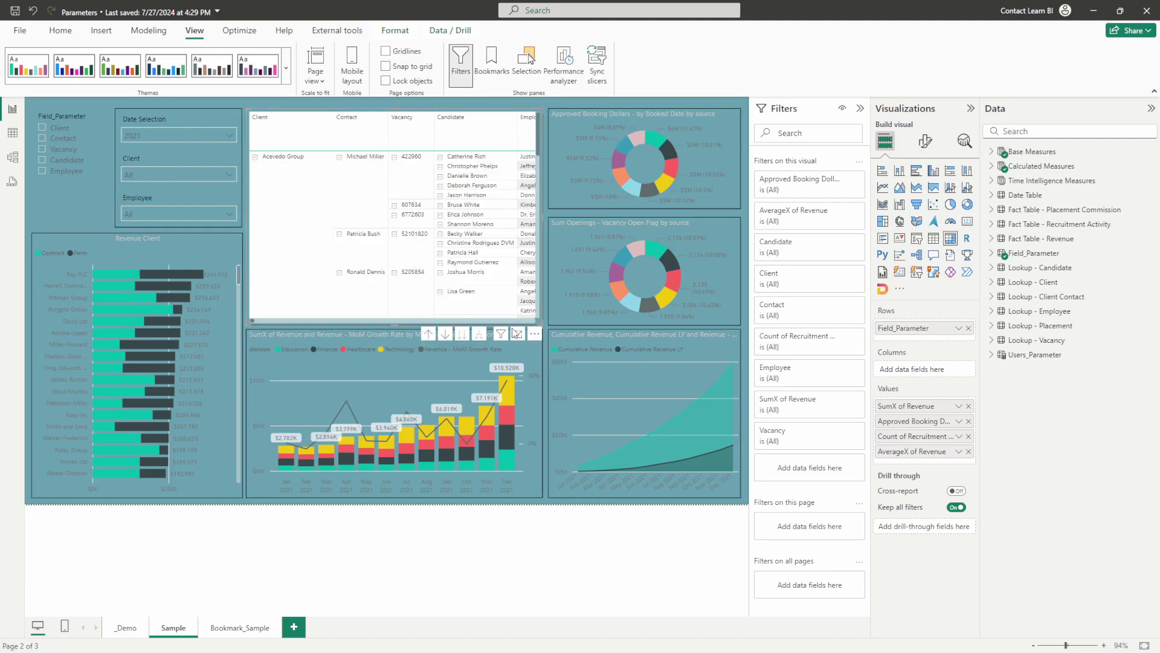
left_click(517, 333)
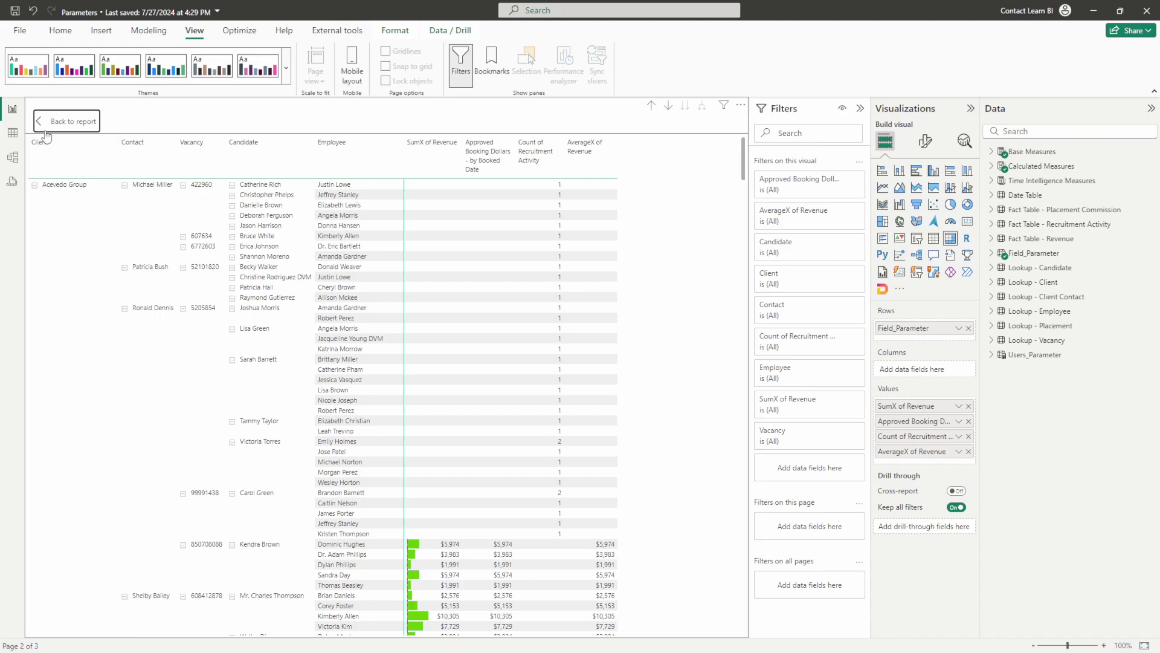
left_click(64, 126)
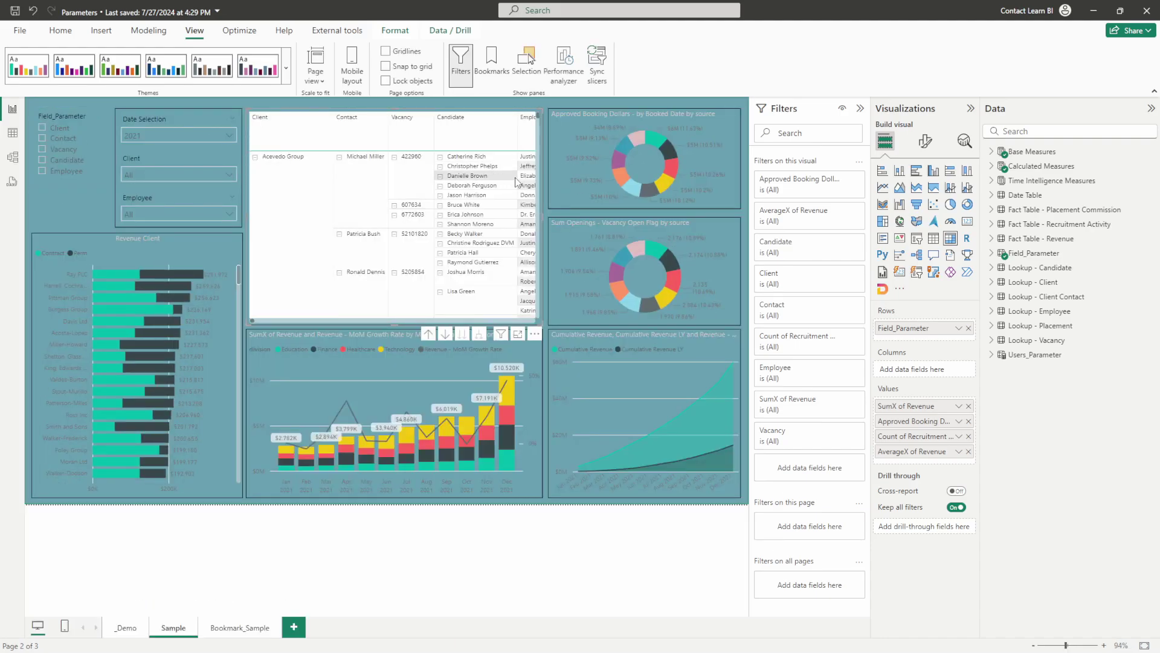
Examine the DAX definition of the Field_Parameter column and close it without changes.
left_click(993, 254)
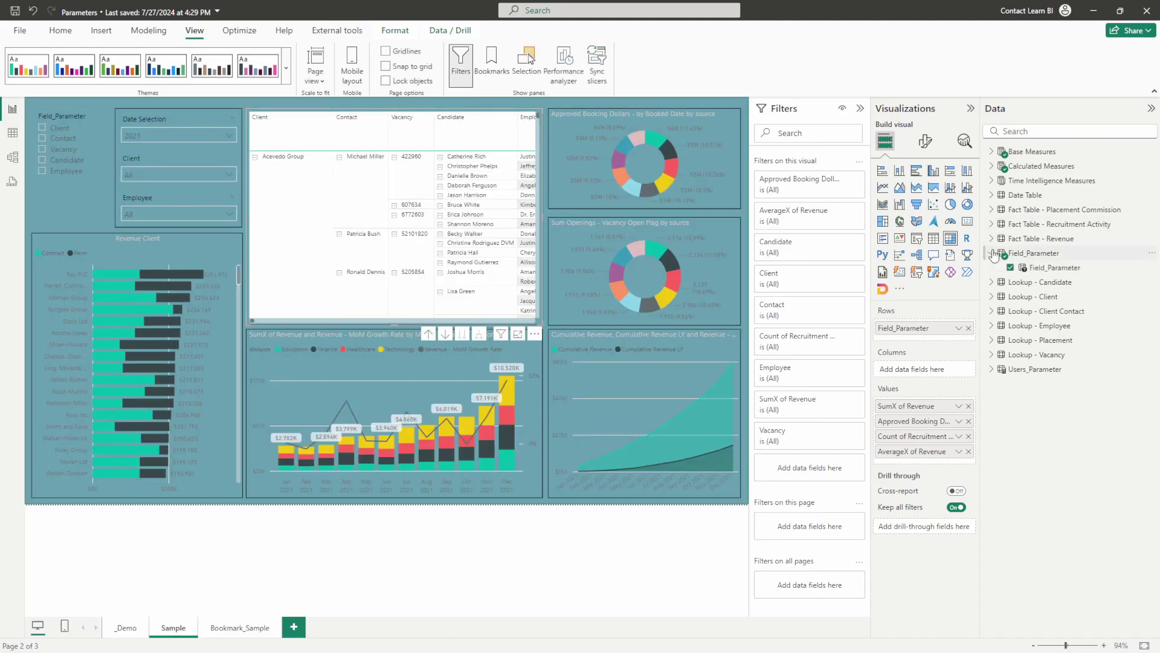
left_click(1051, 267)
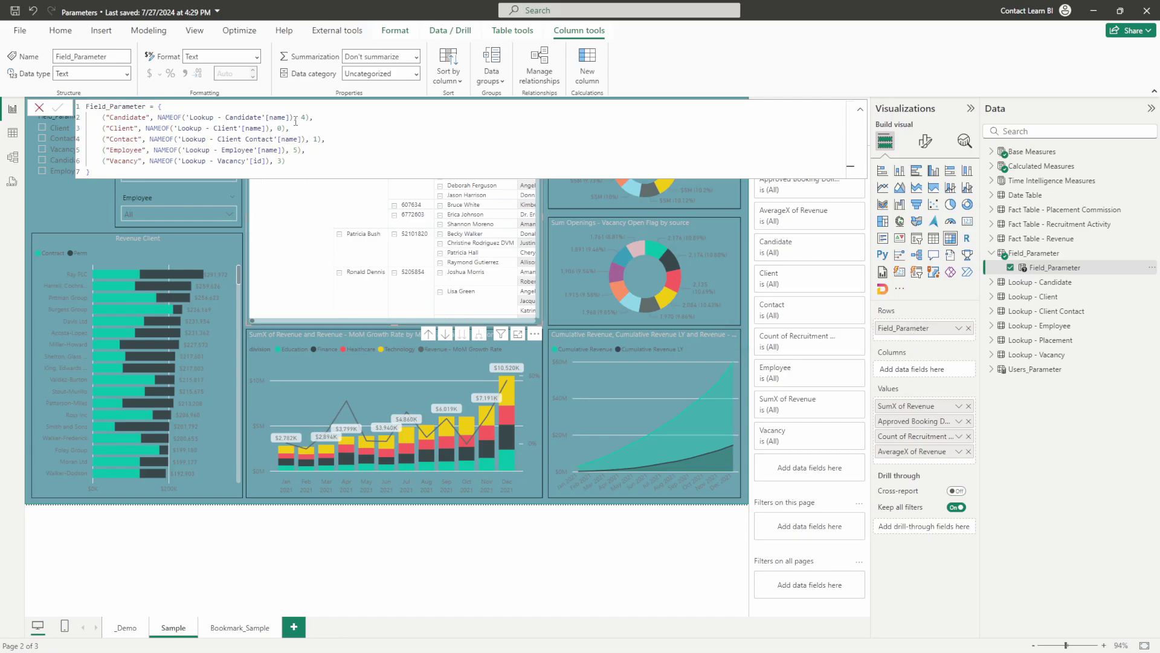
left_click(40, 109)
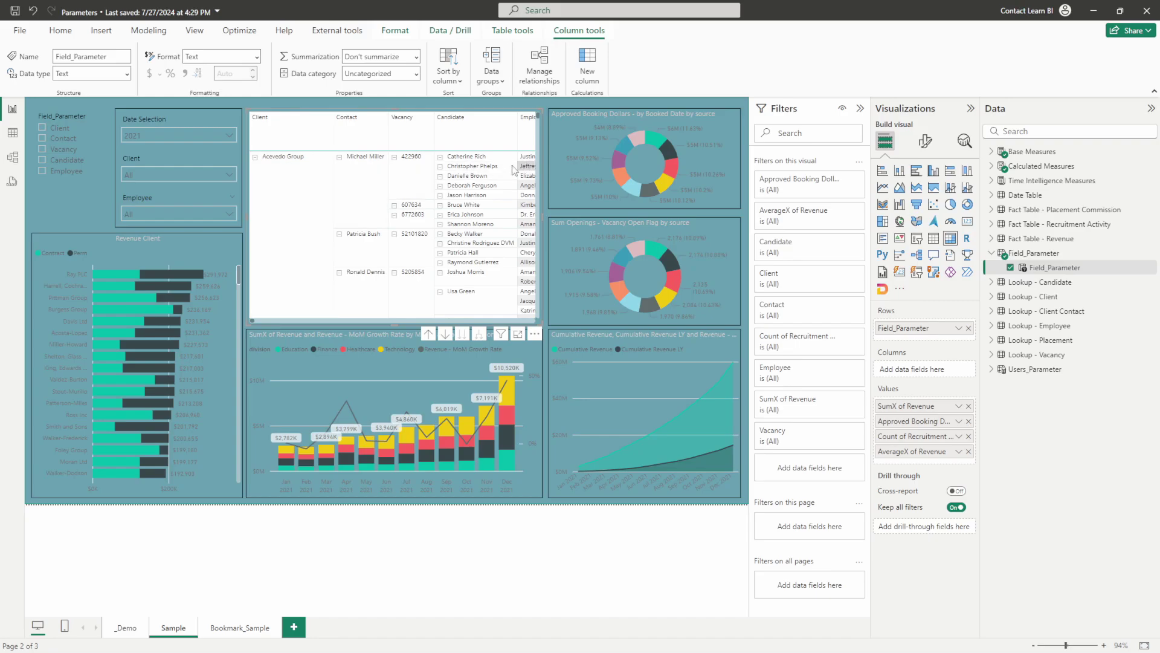
Show Candidate and Vacancy in the matrix through the Field_Parameter slicer, and clear the slicer selection again.
left_click(70, 128)
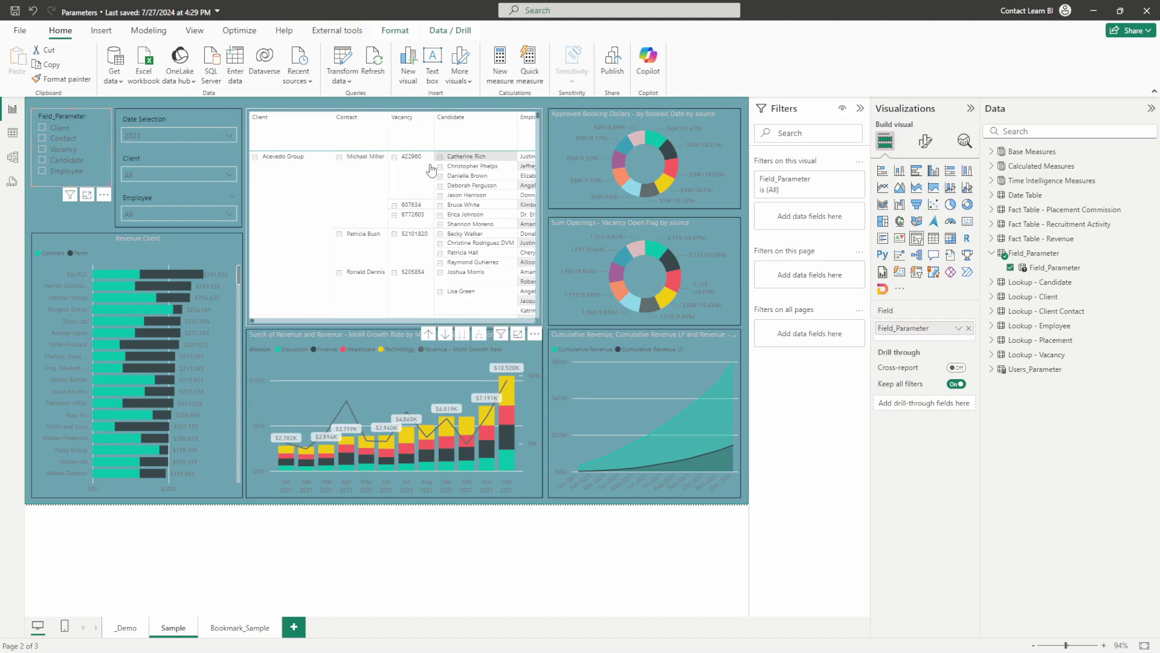
left_click(56, 161)
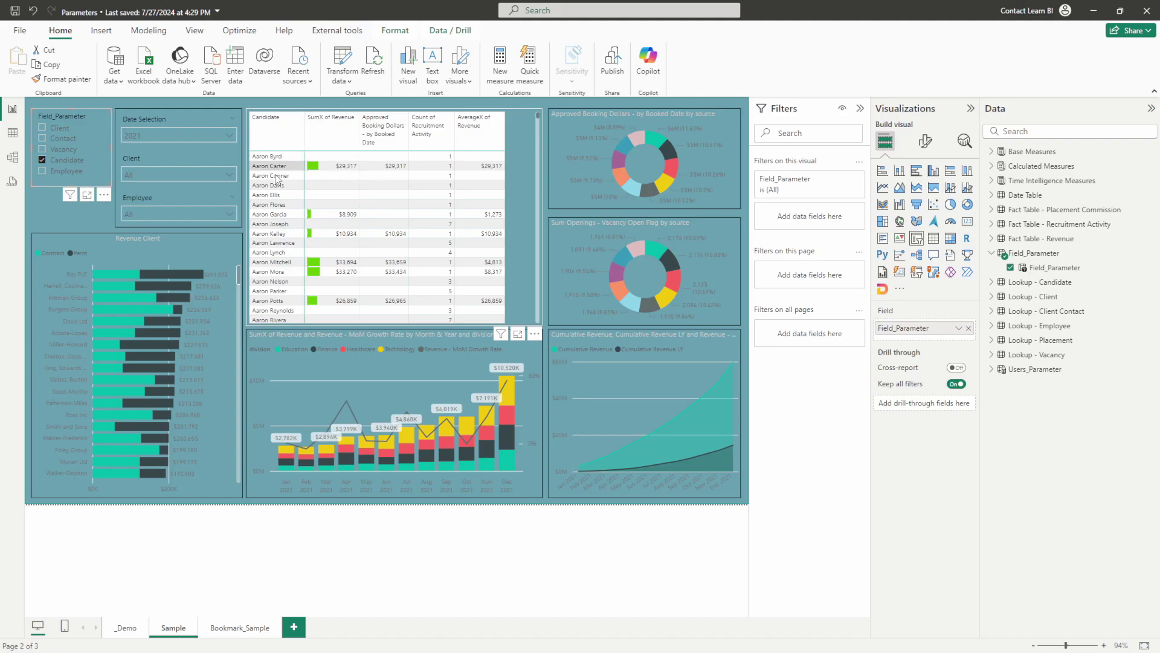
left_click(60, 149, "ctrl")
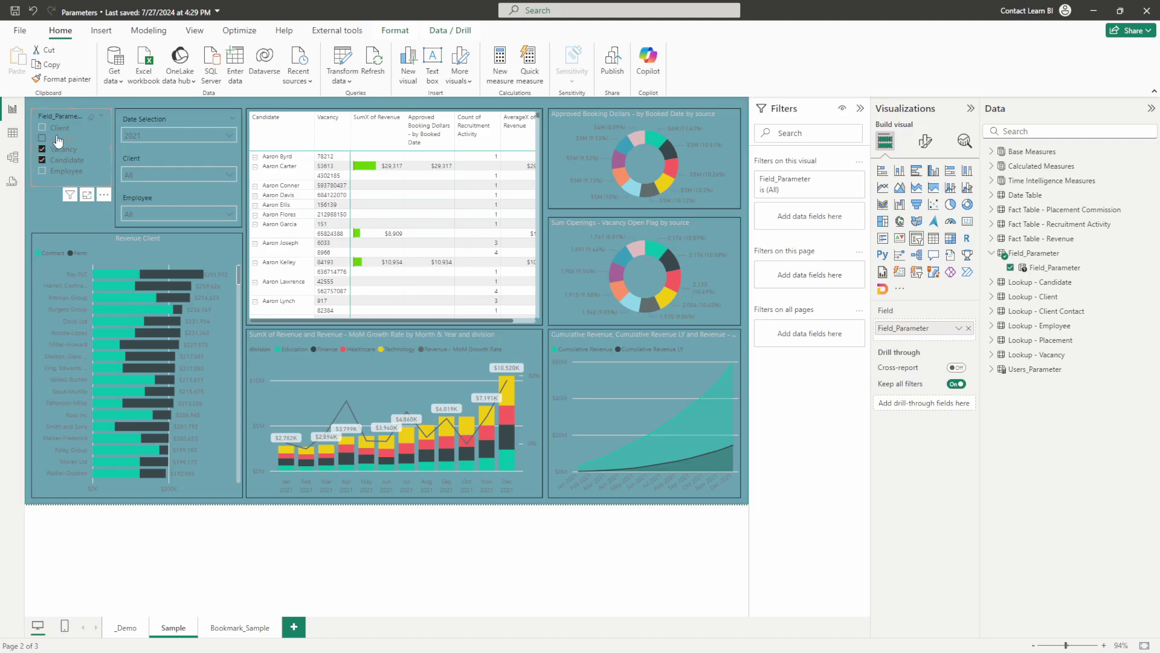
left_click(92, 121)
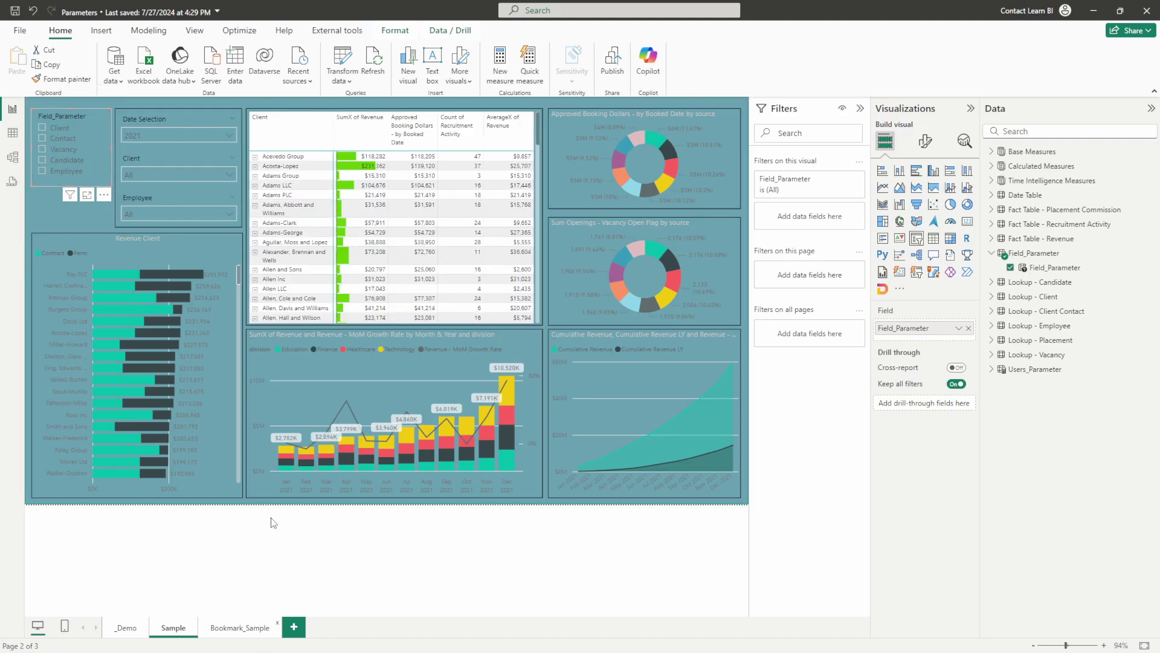
On the Bookmark_Sample page, switch the table to the Client view and back to the Employee view.
left_click(240, 628)
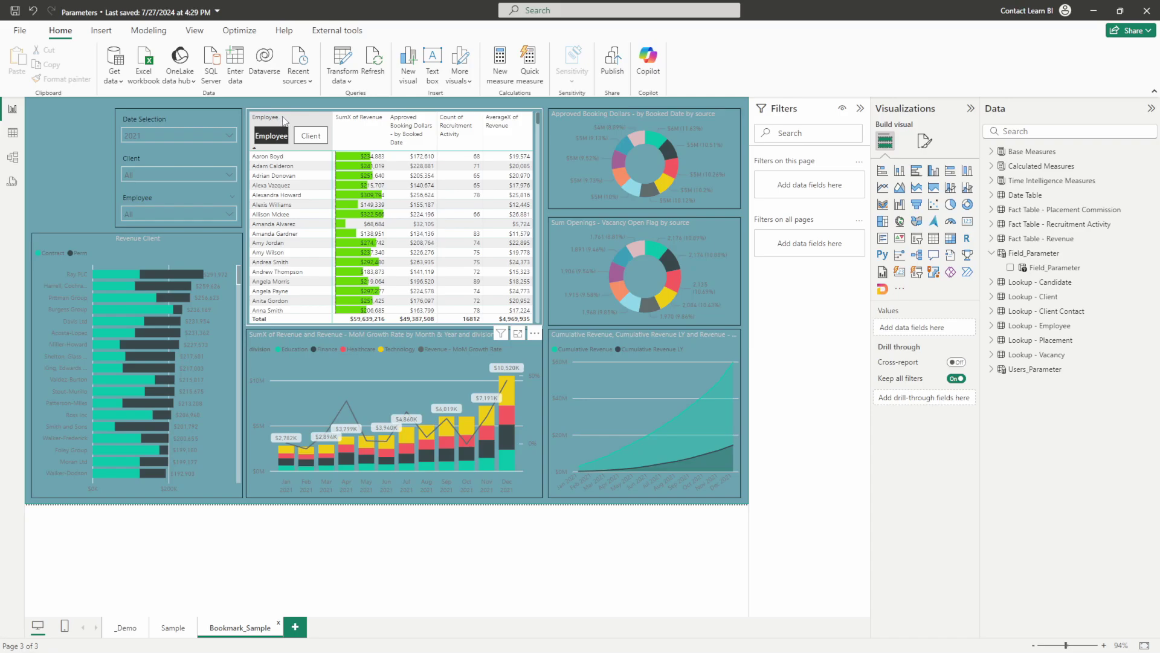
left_click(309, 136)
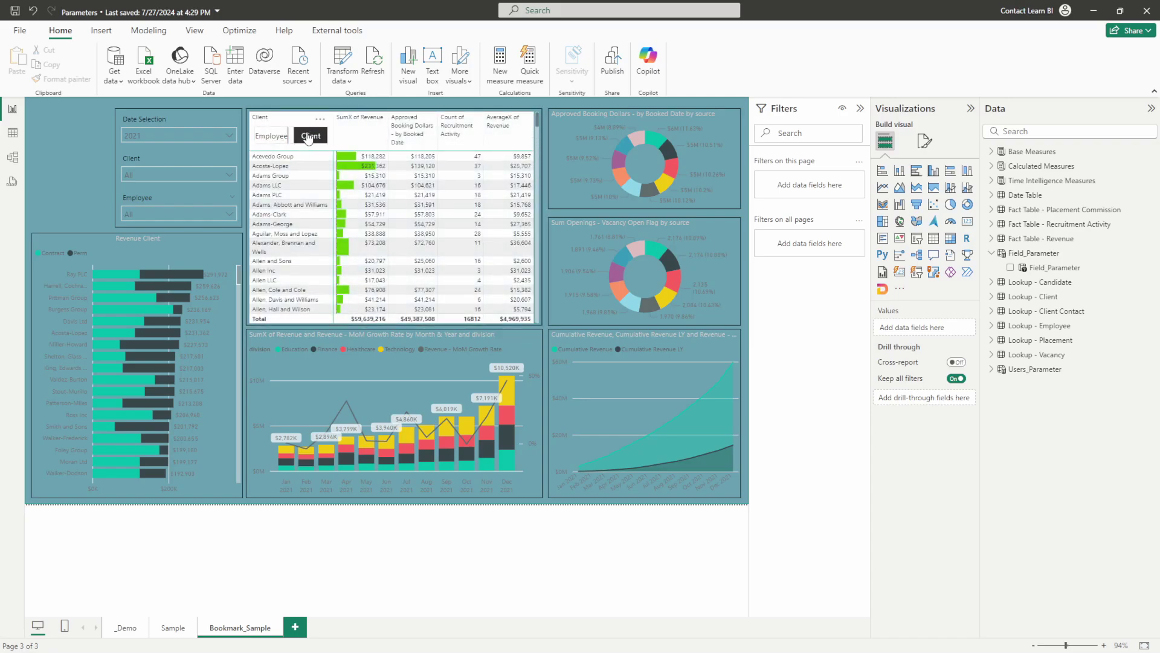
left_click(276, 138)
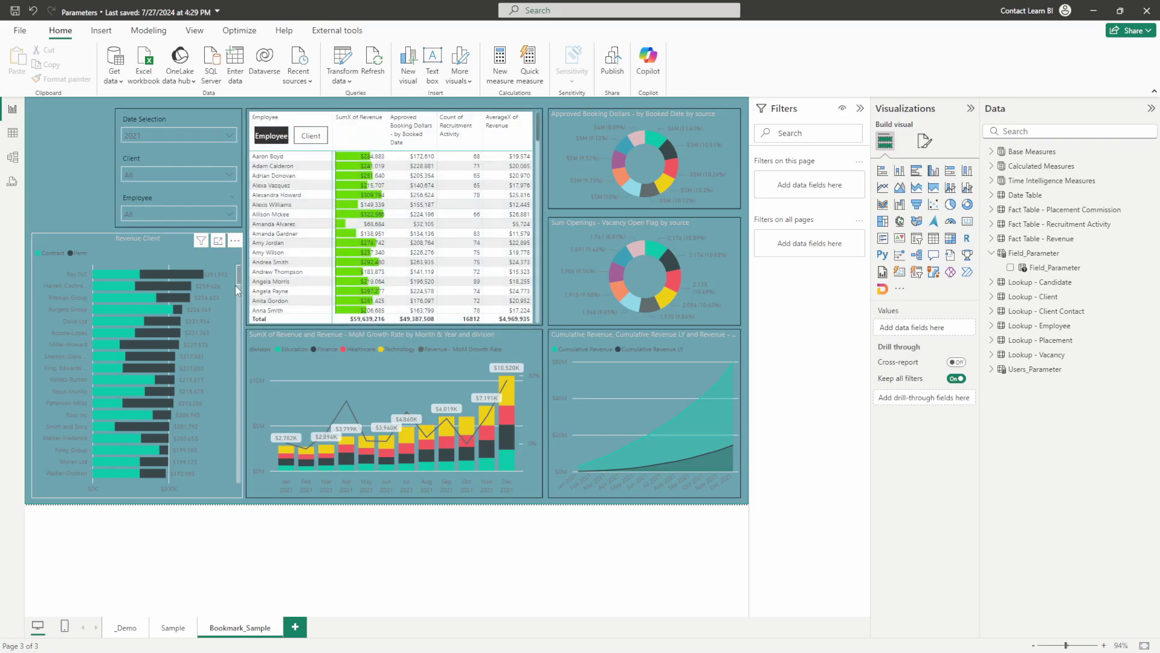
On the Sample page, select Contact, Vacancy and Employee in the Field_Parameter slicer.
left_click(173, 627)
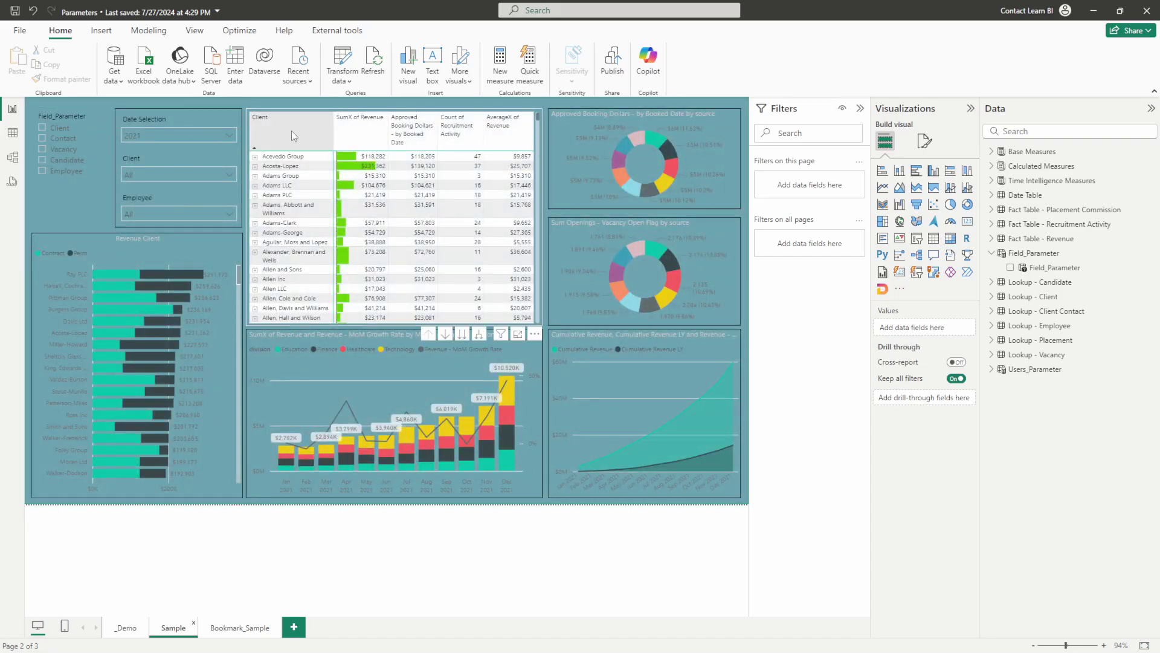
left_click(61, 139)
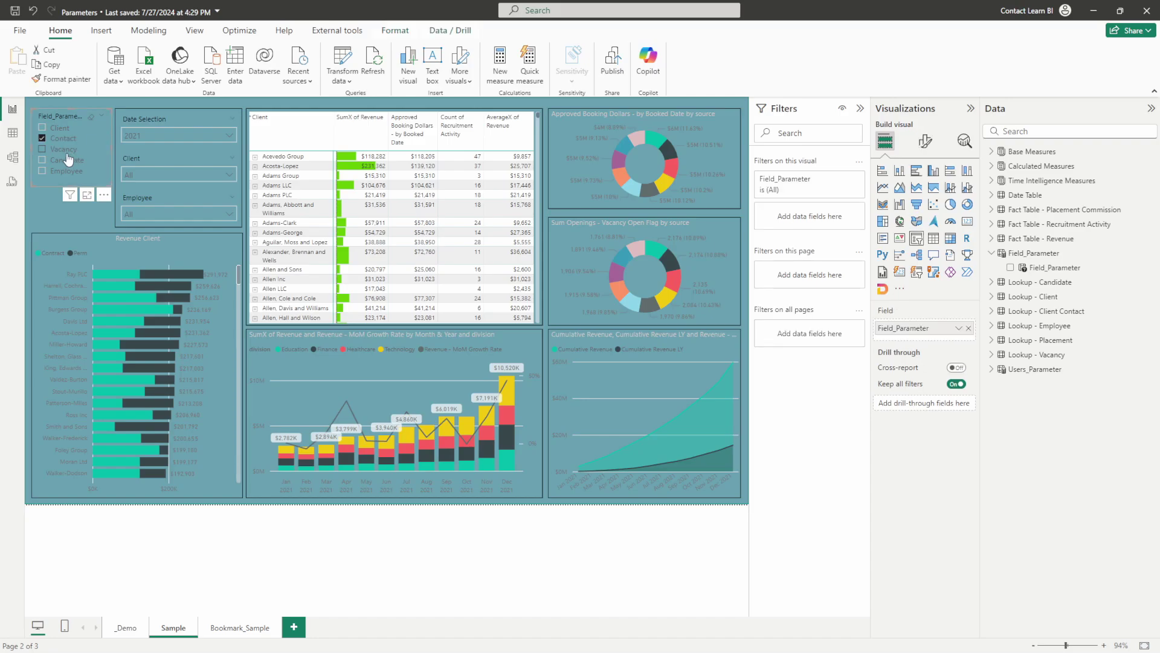
left_click(64, 149)
left_click(66, 171)
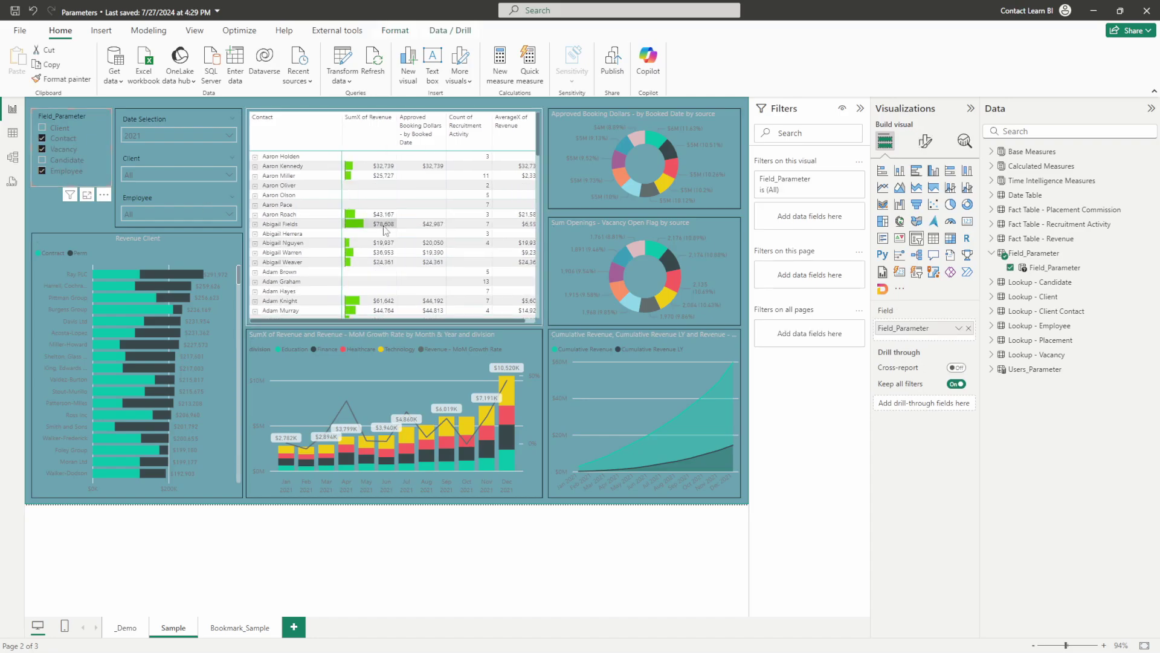
View the fully expanded matrix in focus mode, and clear the Field_Parameter slicer selection back on the report page.
right_click(287, 185)
mouse_move(311, 189)
left_click(424, 216)
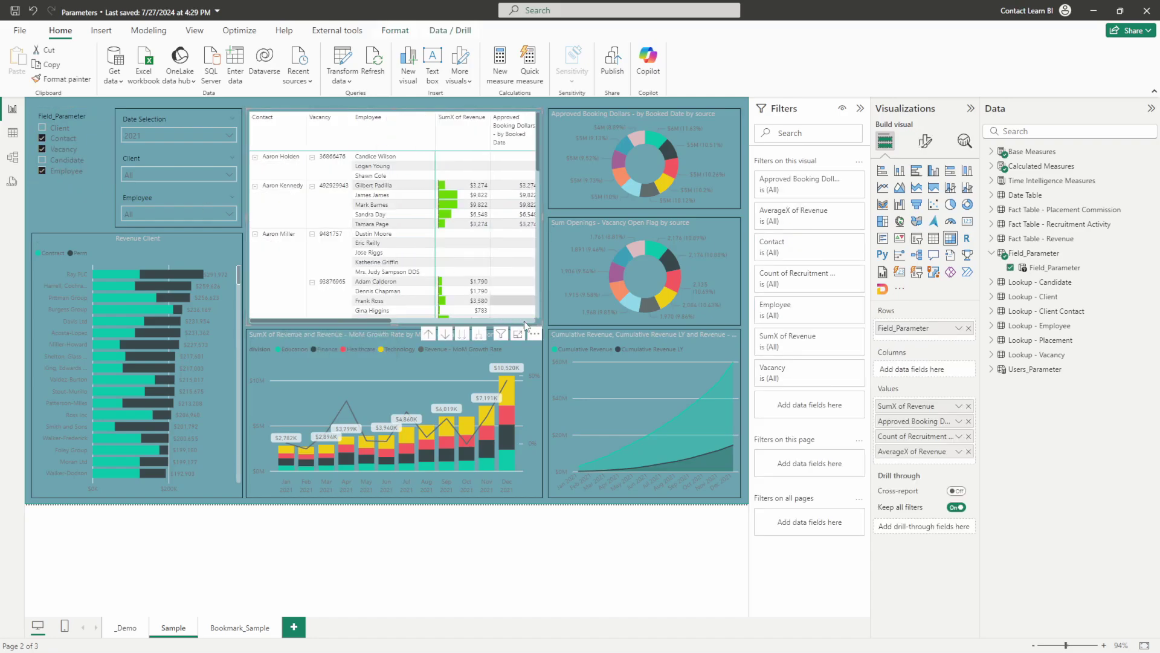
left_click(518, 334)
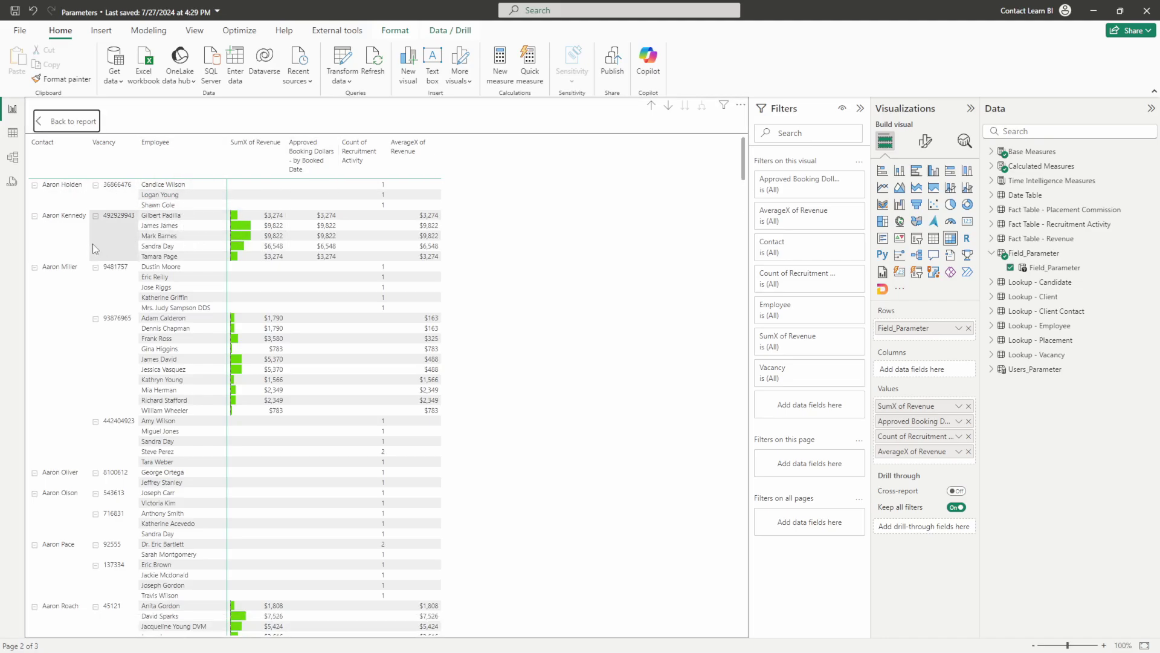
left_click(76, 121)
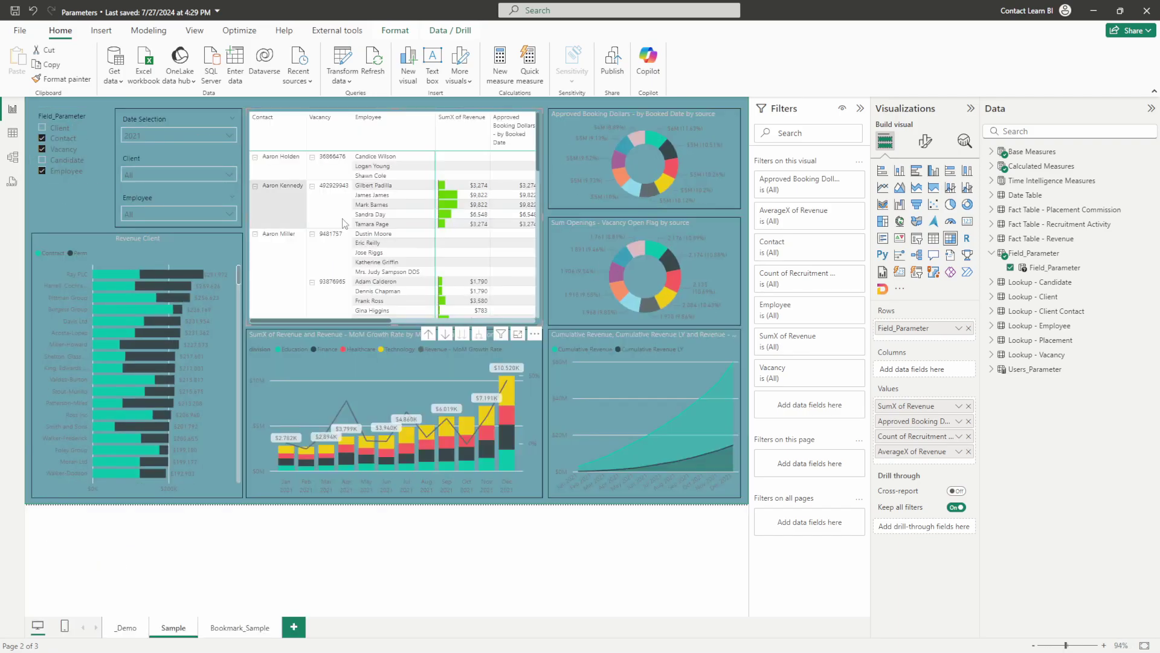
left_click(92, 117)
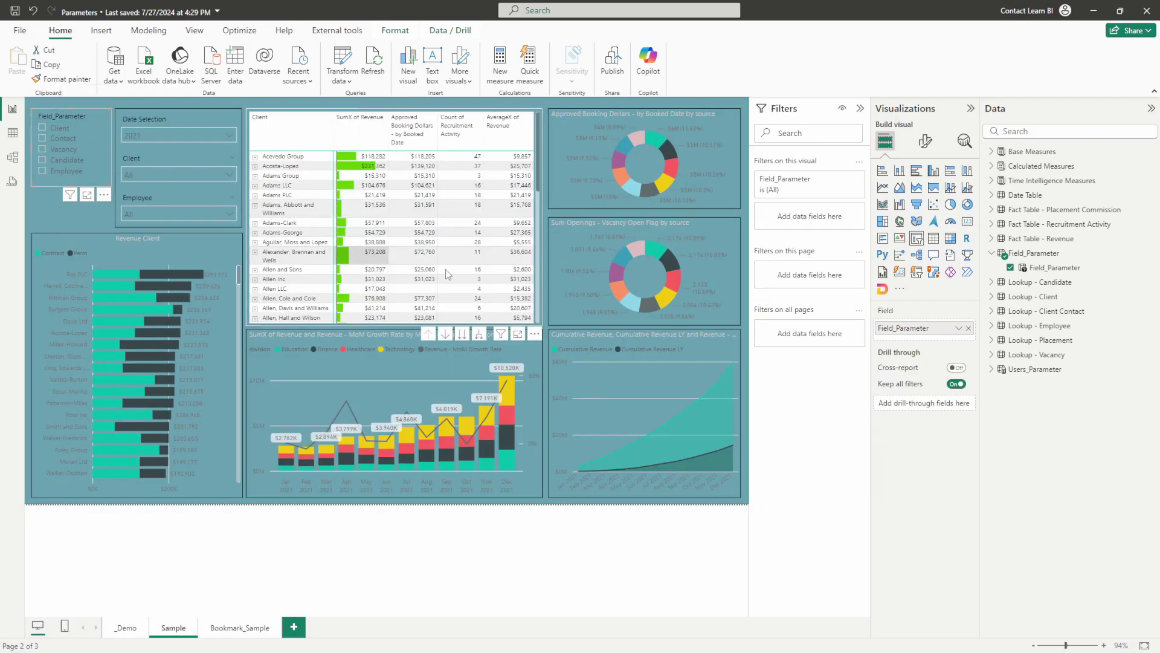
left_click(269, 552)
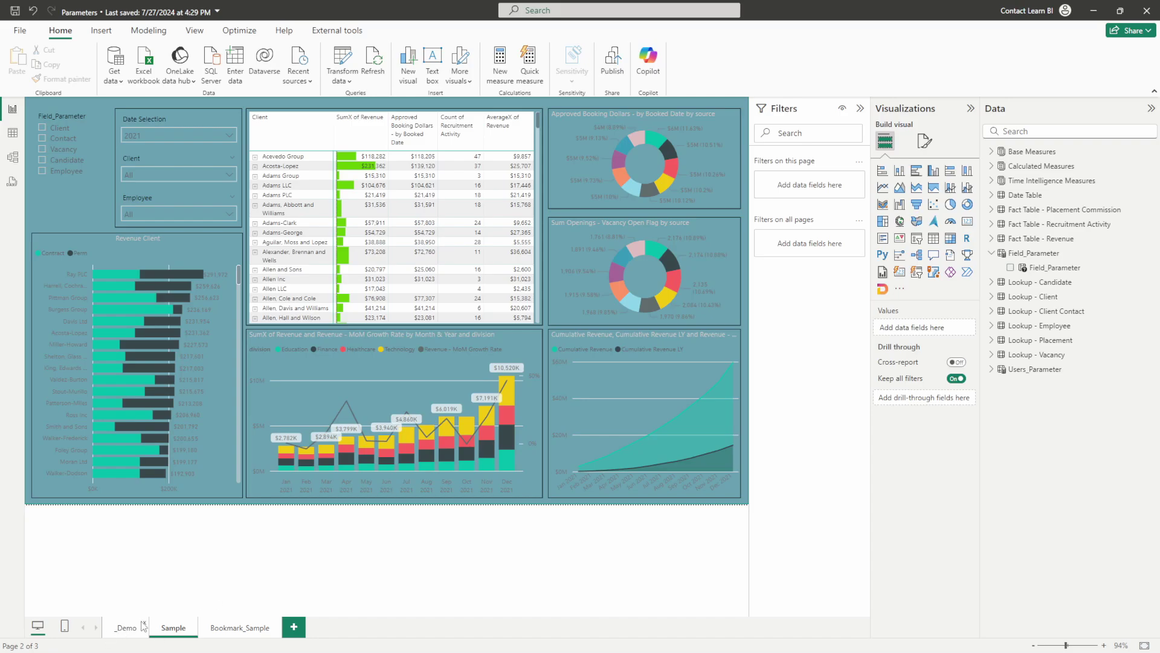
Delete the matrix and the Field_Parameter slicer from the _Demo page.
left_click(123, 631)
left_click(592, 265)
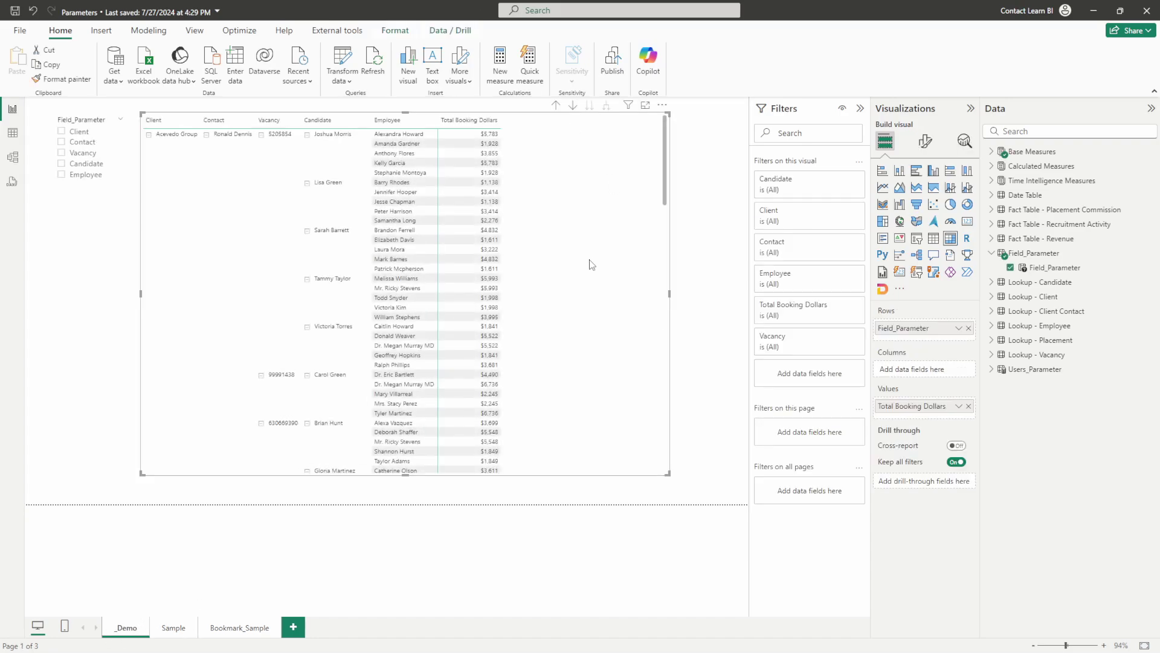
key("Delete")
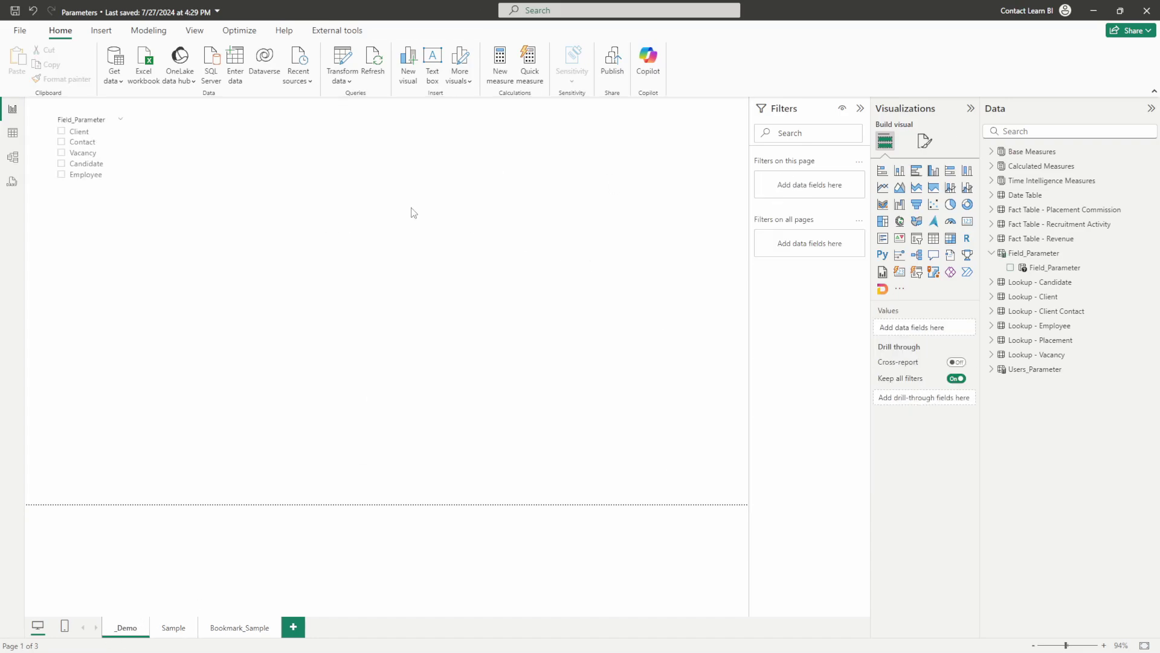
left_click(85, 119)
key("Delete")
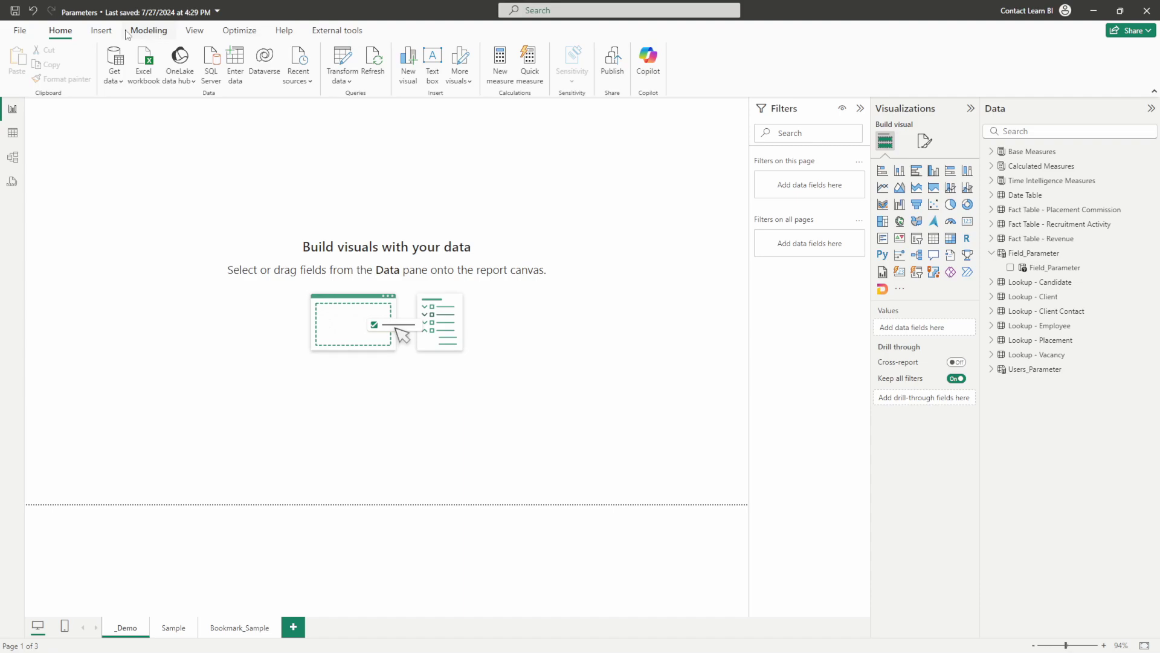
Start a new Fields parameter and search its available fields for "name".
left_click(144, 35)
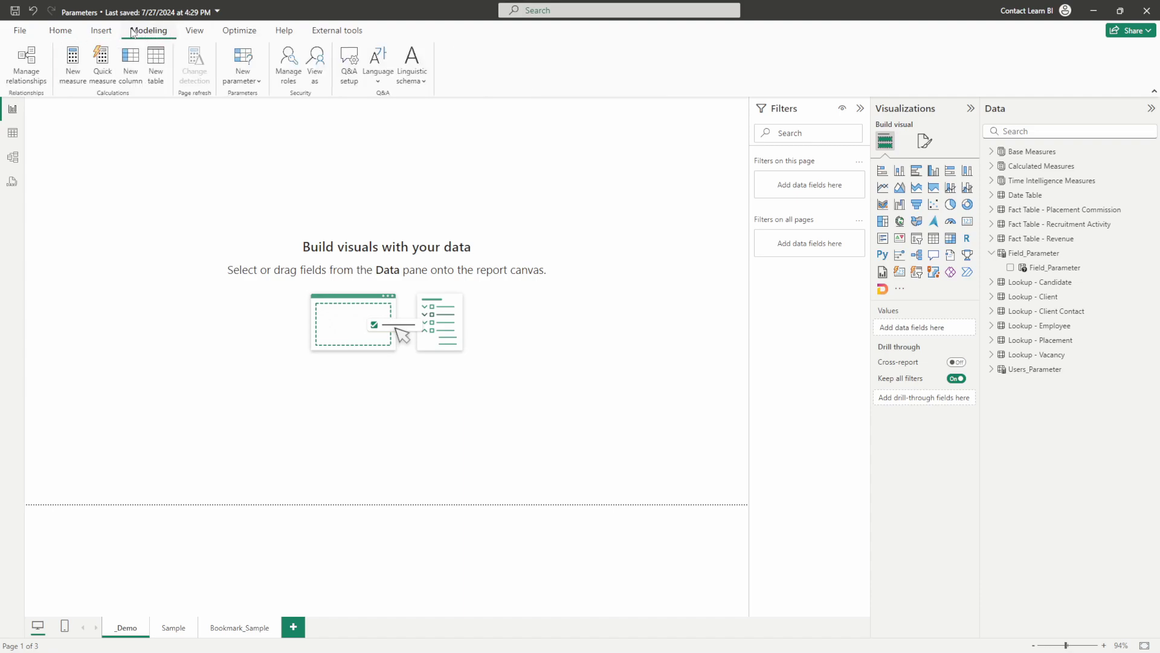
left_click(258, 84)
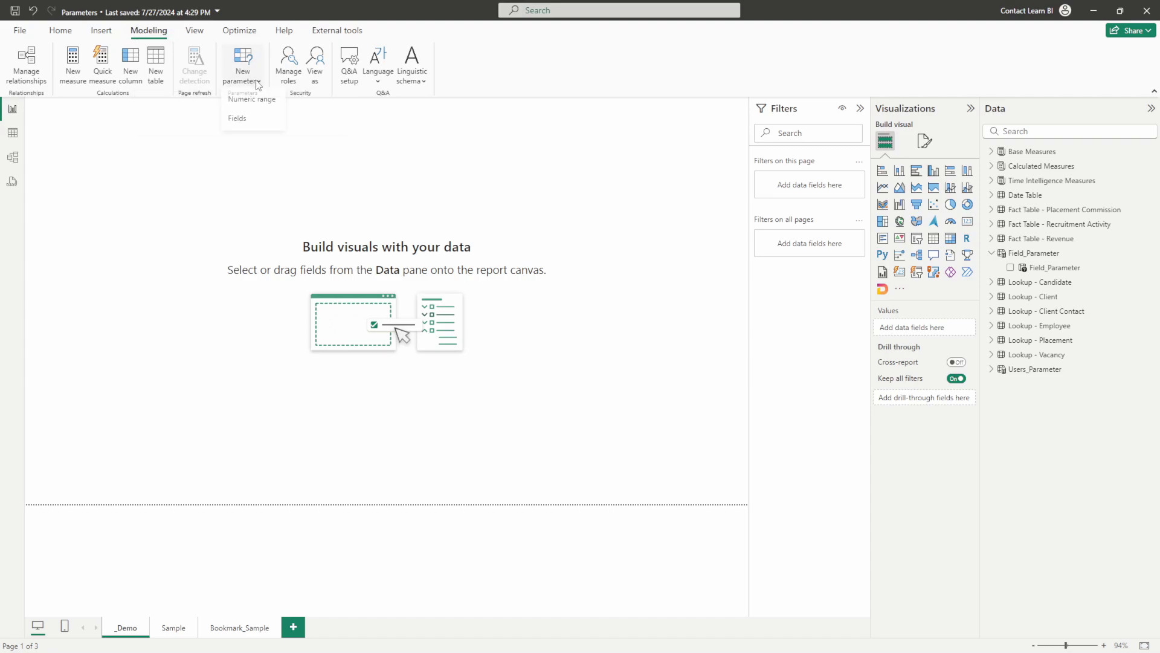
left_click(248, 123)
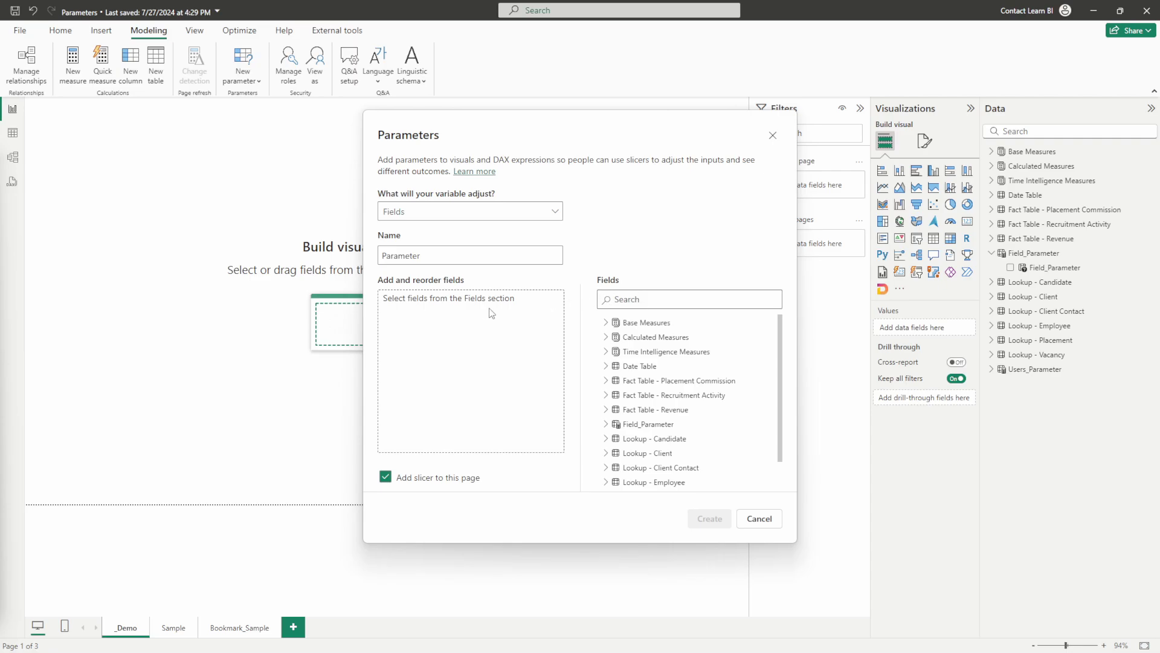
left_click(642, 298)
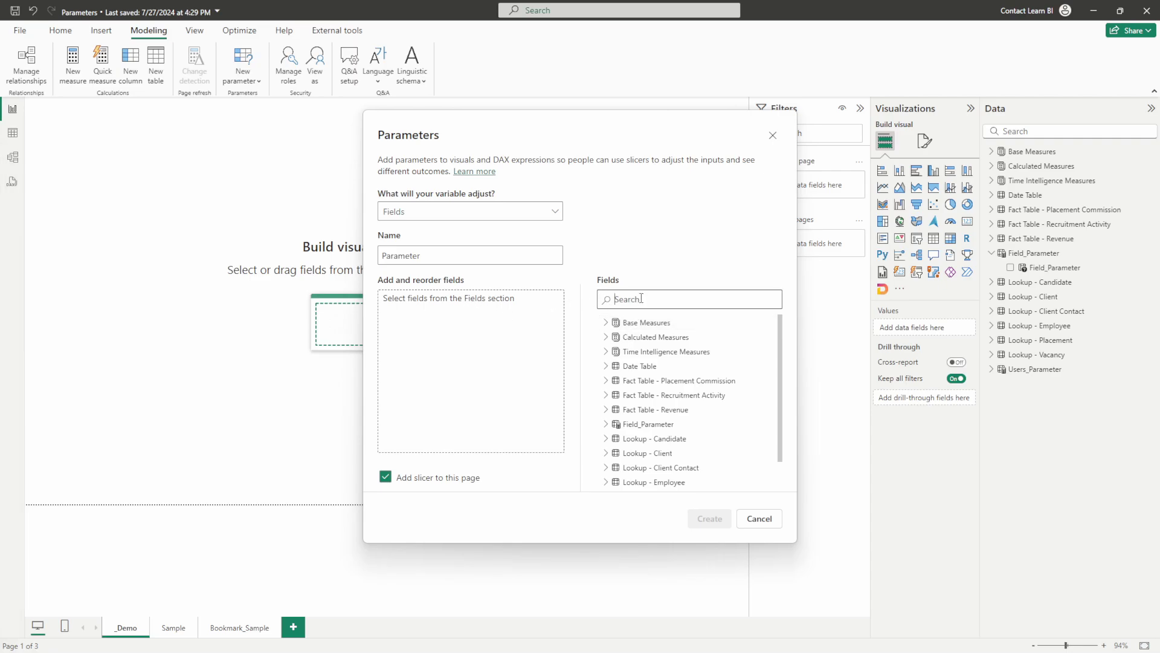
type("name")
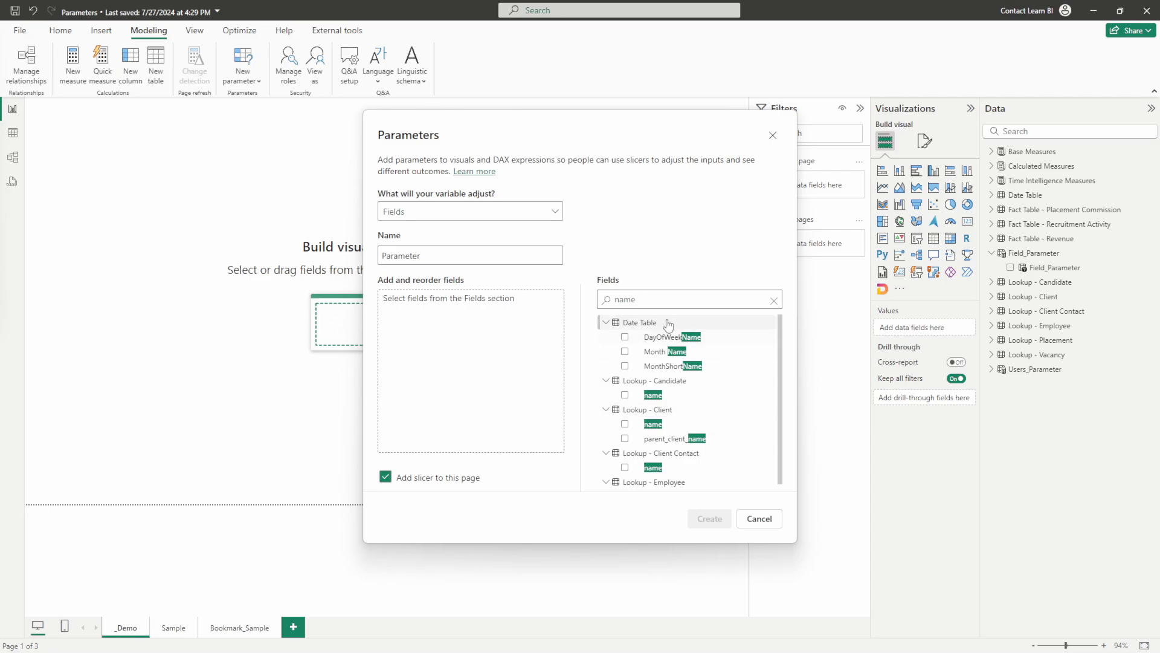
Add the name fields of Lookup - Candidate, Lookup - Client, Lookup - Client Contact and Lookup - Employee to the parameter.
left_click(626, 396)
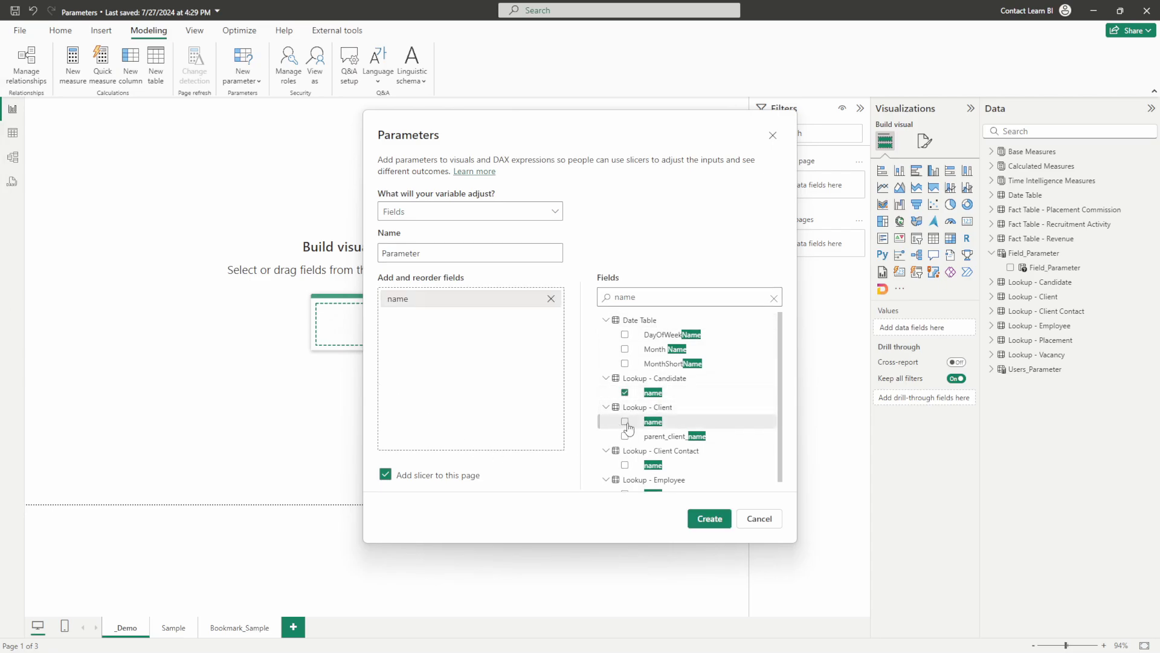
left_click(625, 422)
scroll(626, 442, "down", 1)
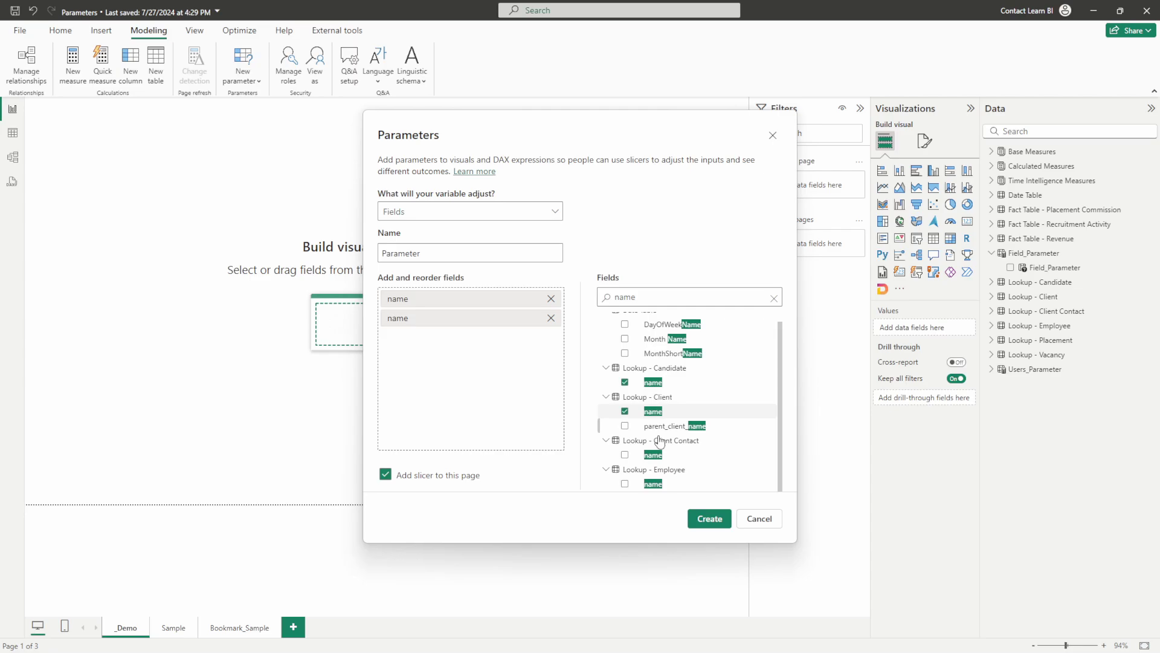
left_click(626, 455)
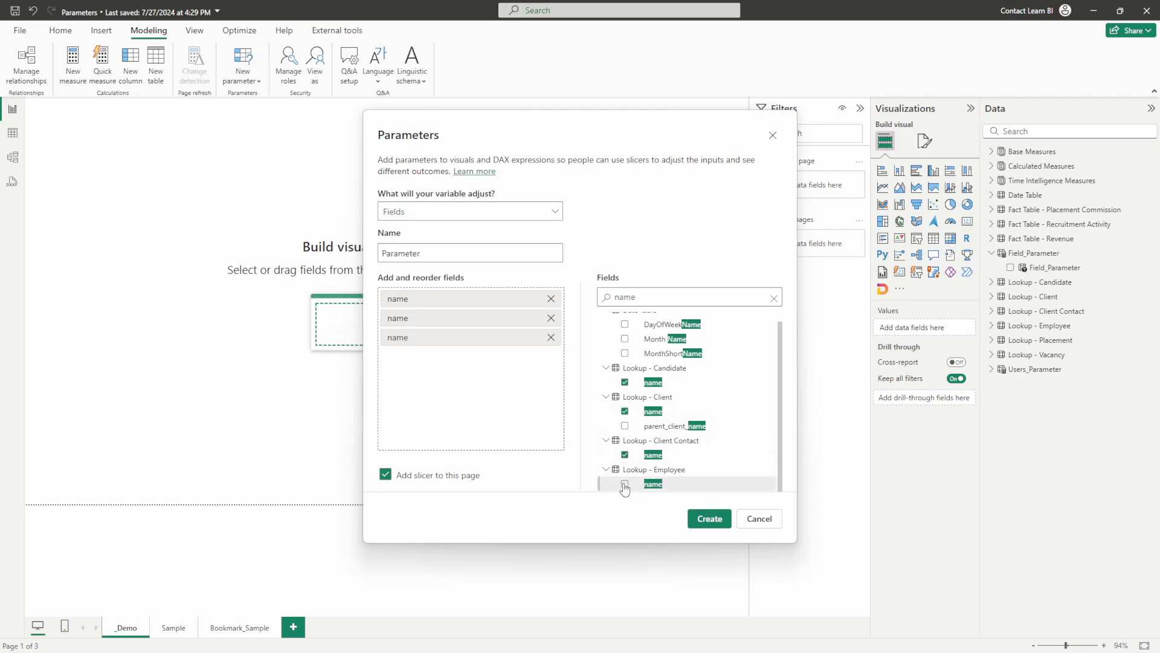
left_click(625, 484)
Search the available fields for "id" and add the id field of Lookup - Vacancy to the parameter.
double_click(647, 301)
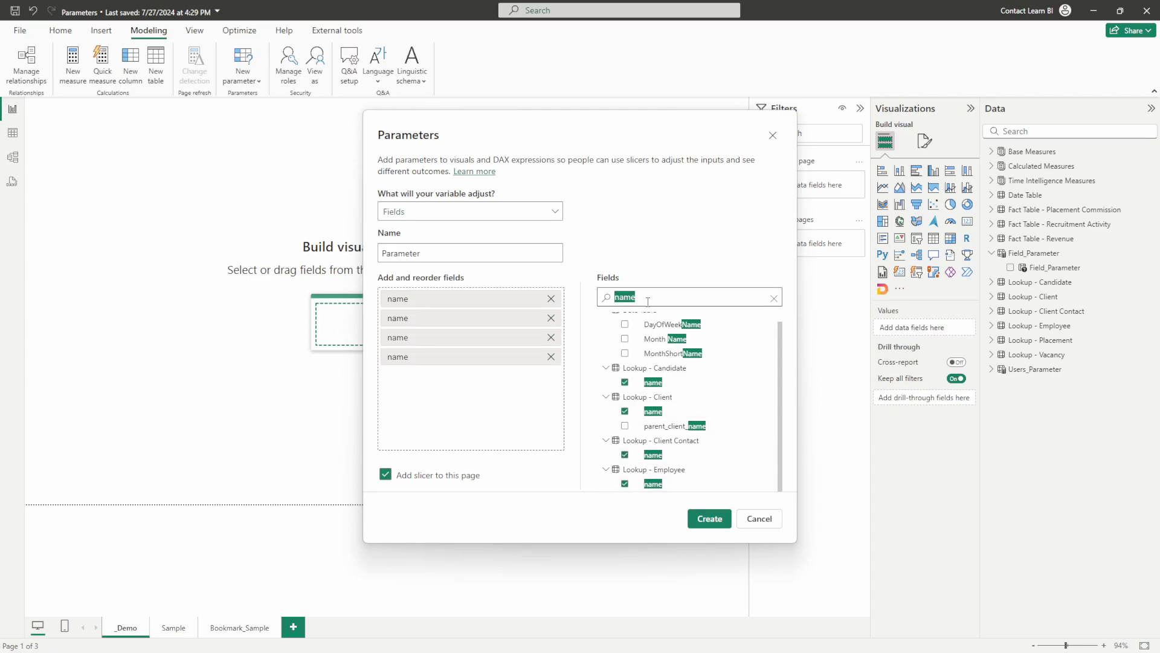
type("id")
scroll(718, 384, "down", 10)
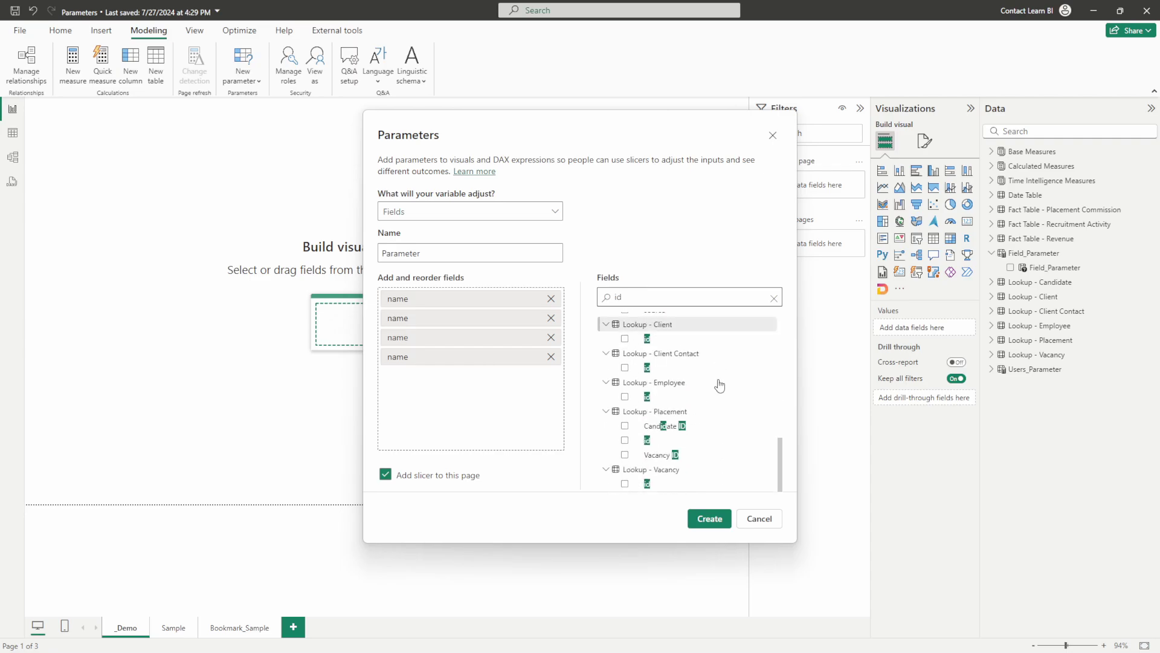
left_click(625, 484)
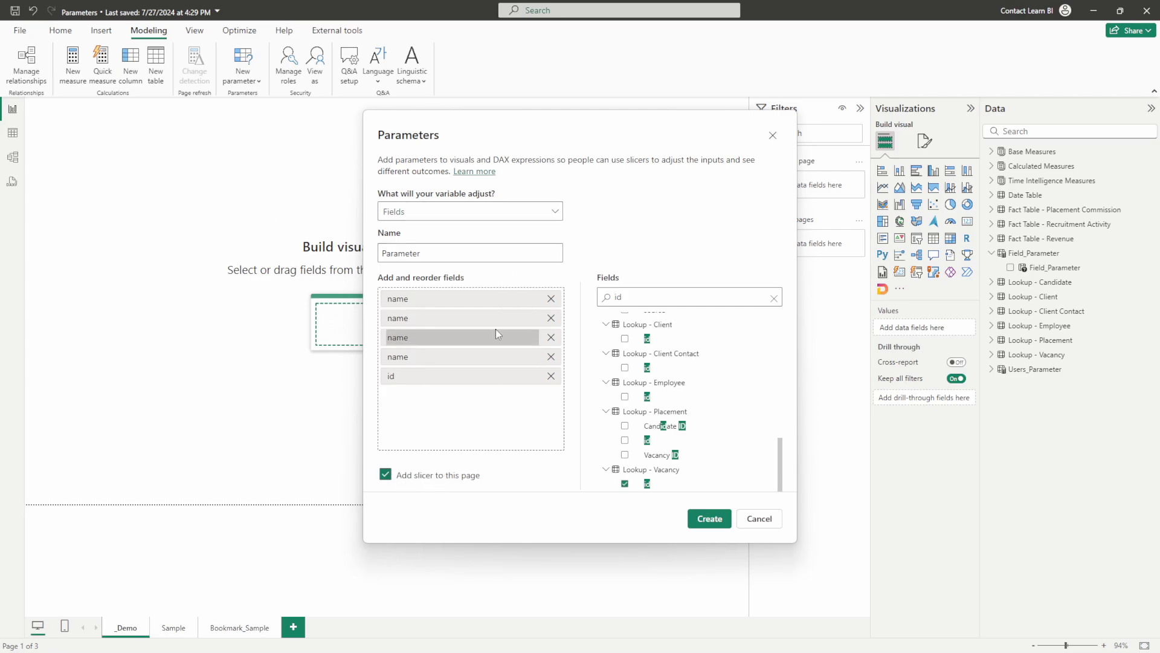
Name the parameter Parameter_Testing, create it with its slicer, and move the slicer clear of the formula bar.
double_click(442, 257)
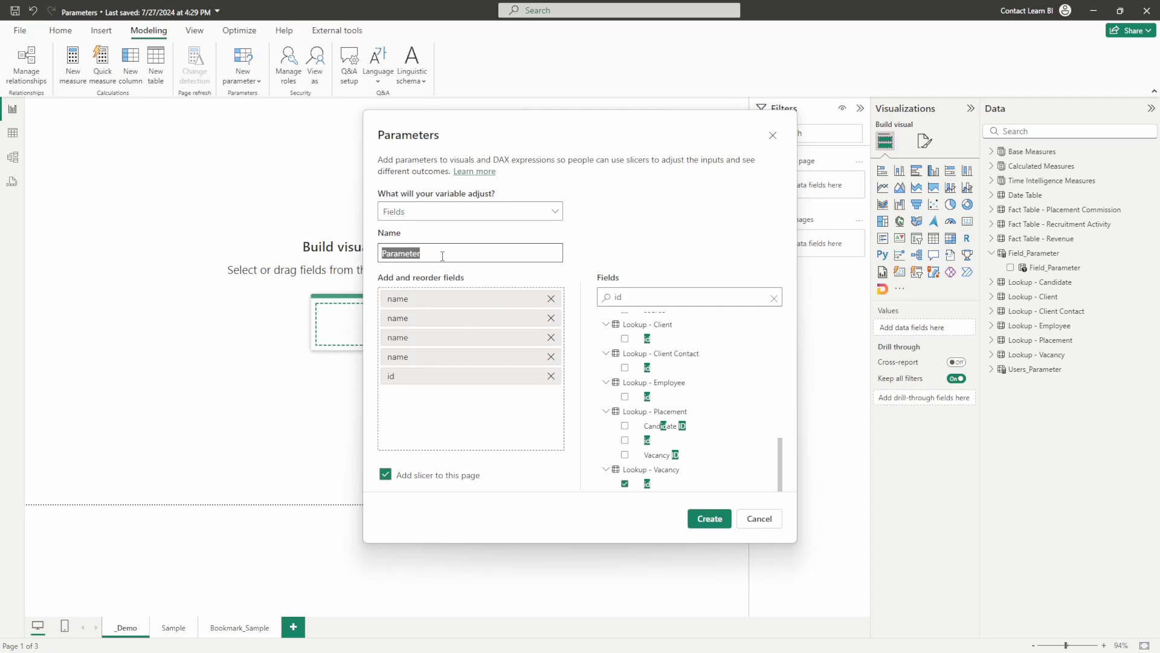
type("P")
left_click(709, 519)
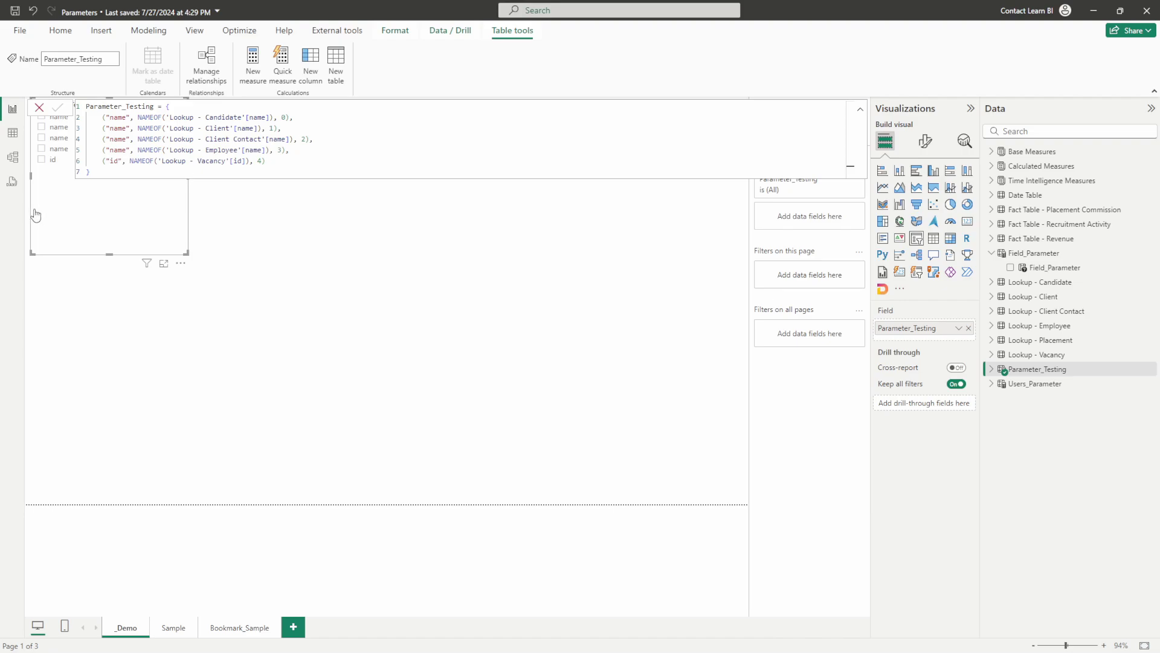
left_click_drag(34, 216, 224, 392)
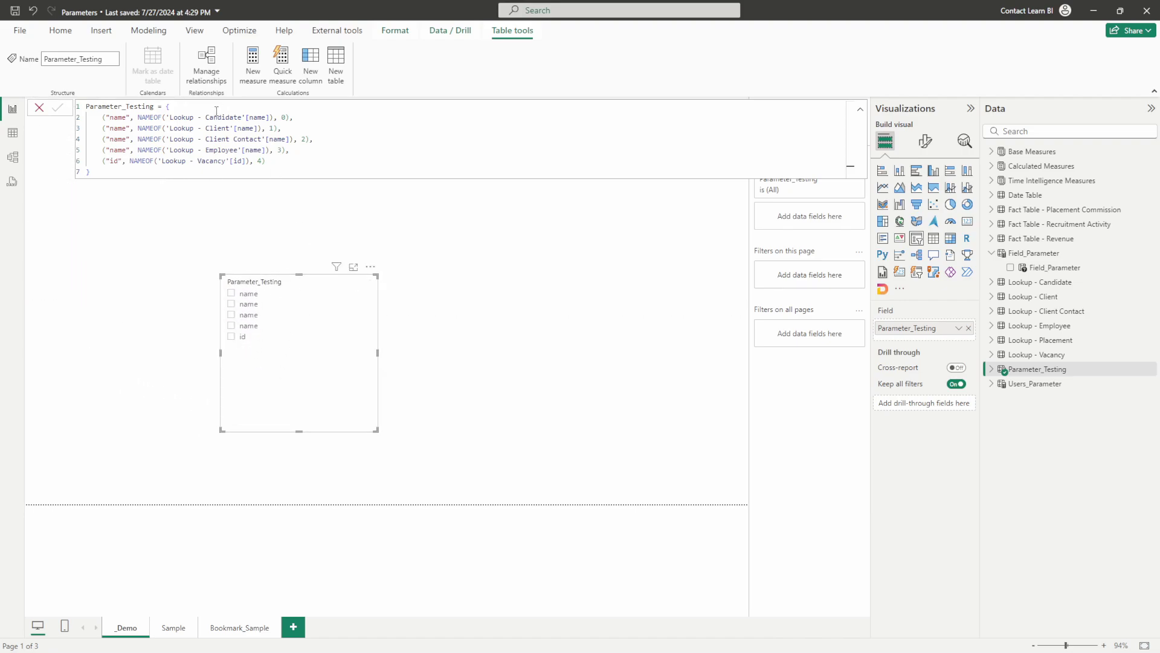
In the Parameter_Testing field's DAX definition, relabel the Lookup - Candidate and Lookup - Client entries as "Candidate" and "Client".
left_click_drag(166, 169, 85, 106)
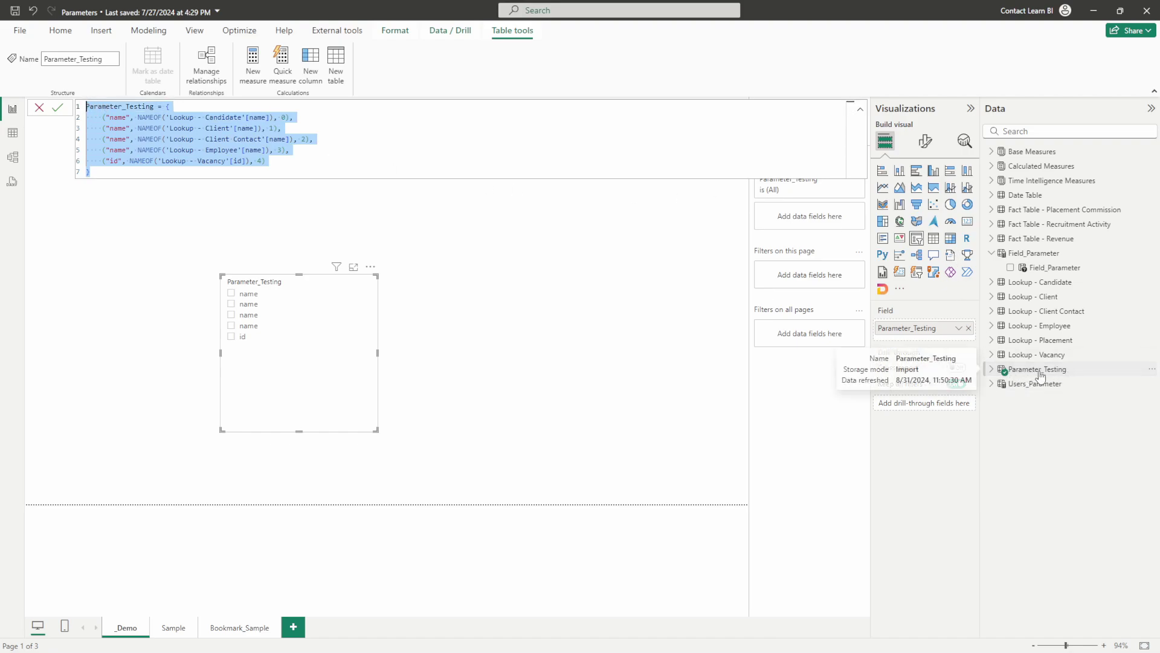
left_click(991, 370)
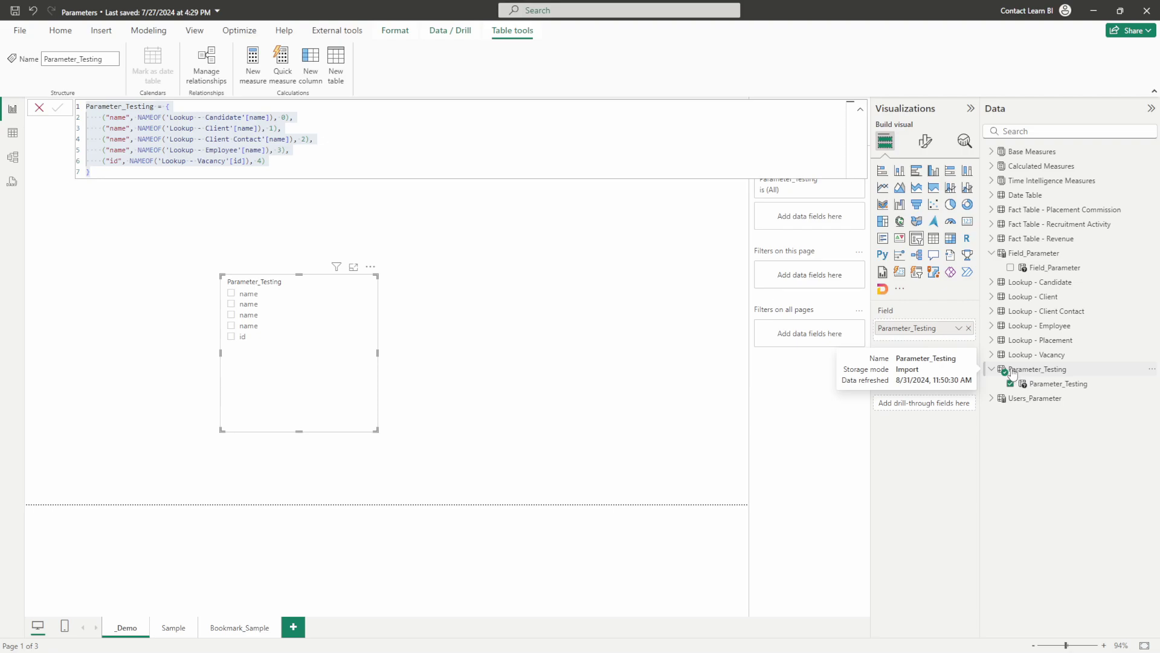
left_click(1054, 387)
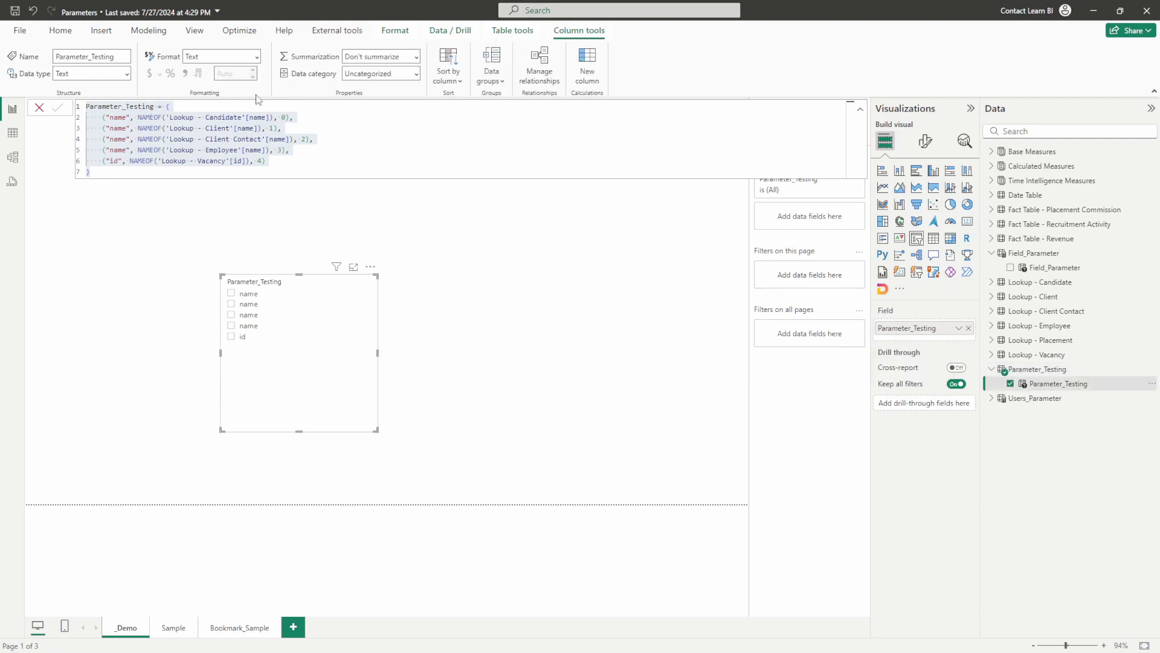
left_click(137, 108)
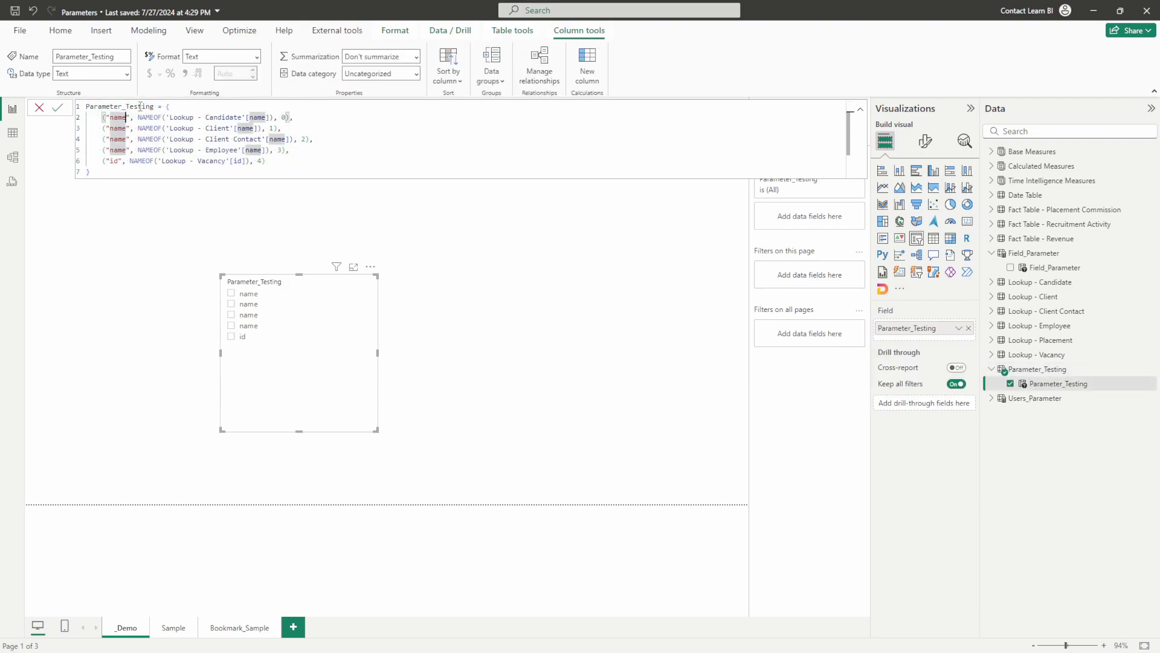
left_click(110, 171)
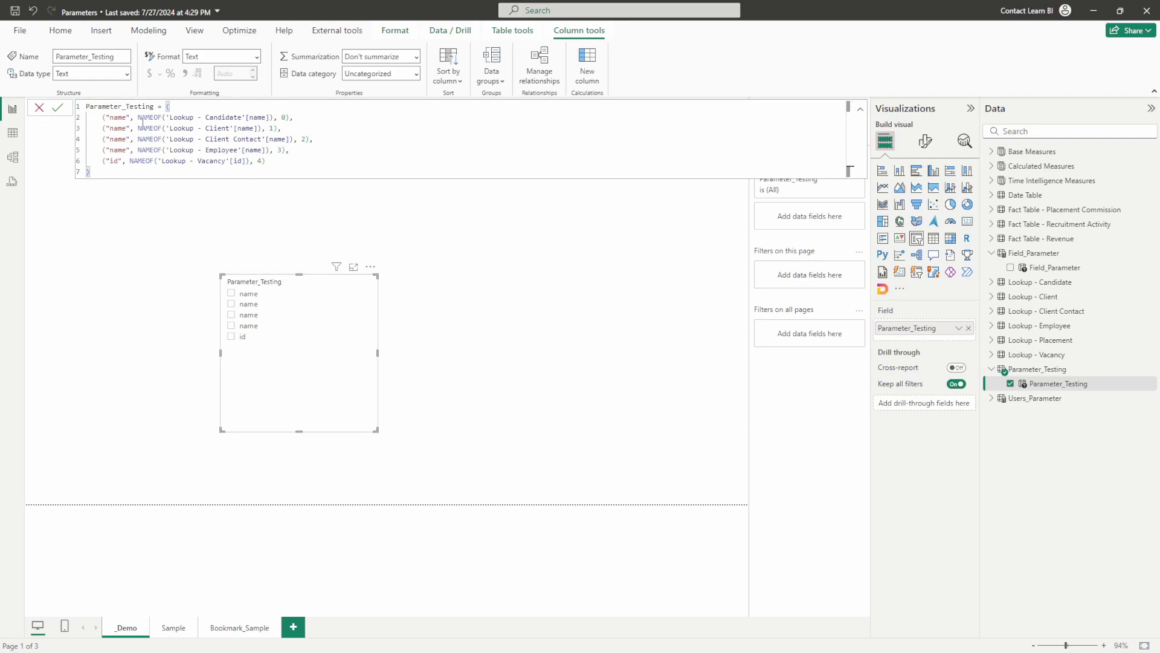
double_click(121, 117)
type("Candidate")
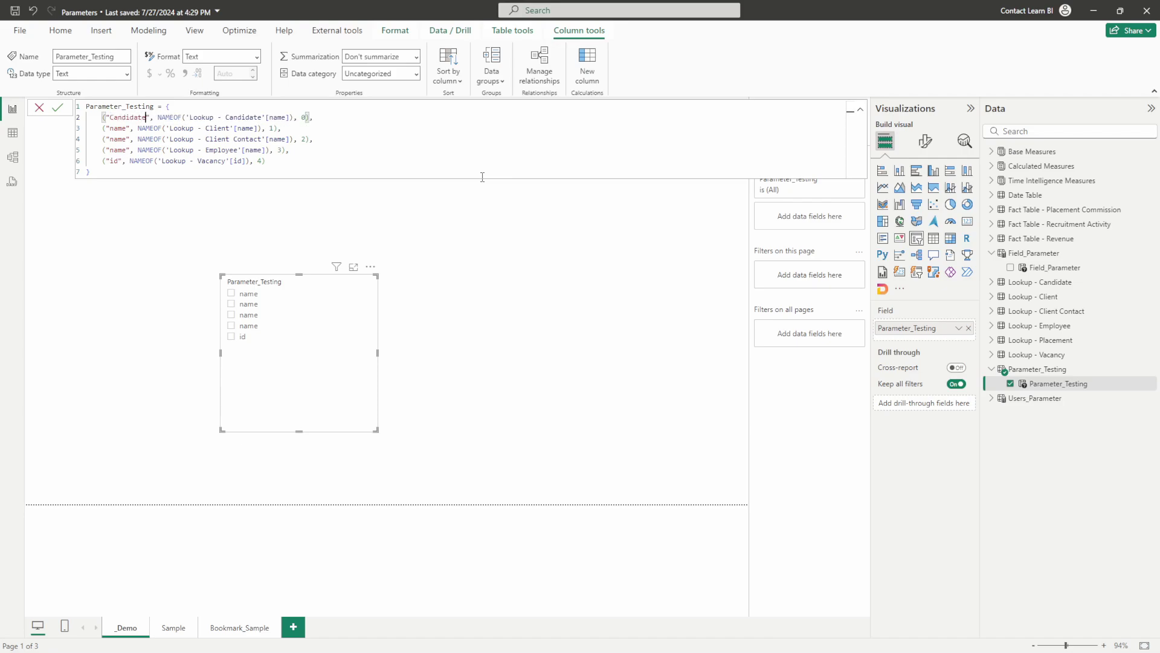
double_click(118, 128)
type("Client")
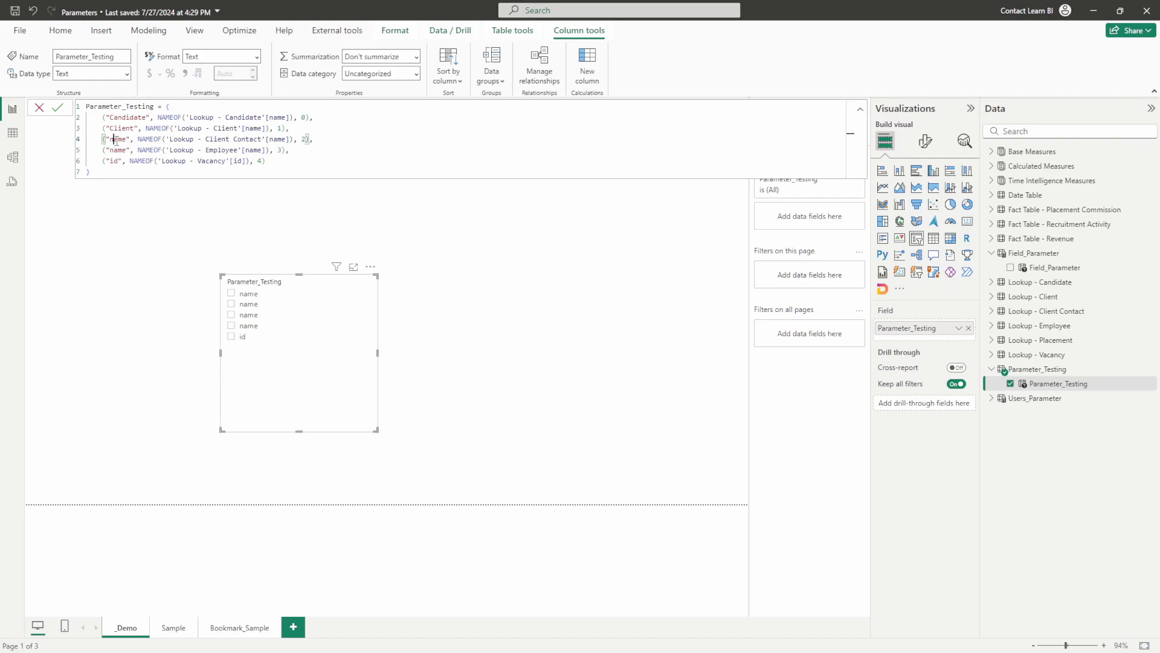
Relabel the Client Contact, Employee and Vacancy entries as "Contact", "Employee" and "Vacancy", and commit the definition.
double_click(119, 139)
type("Co")
key("BackSpace")
key("BackSpace")
type("ontact")
double_click(126, 149)
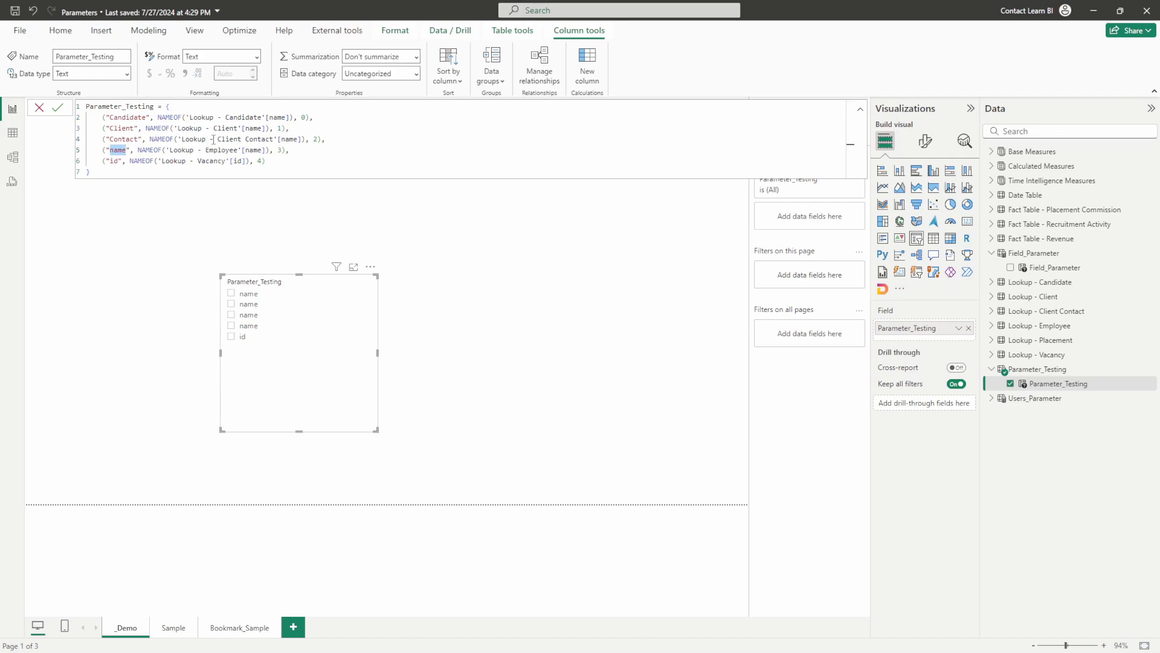
type("Employee")
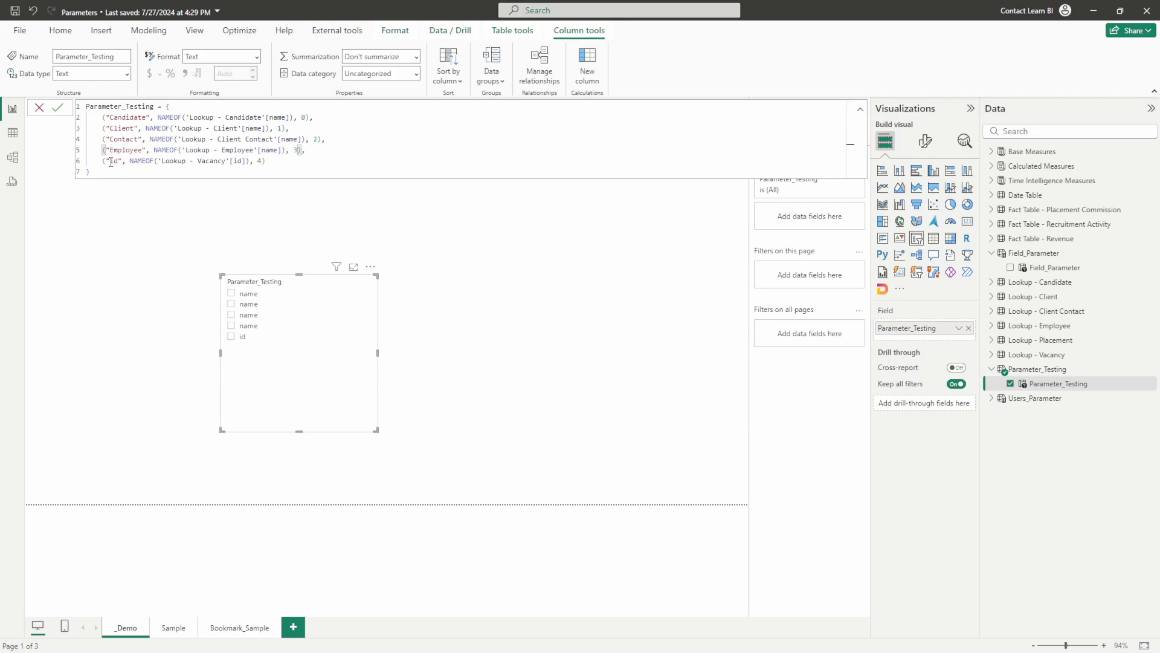
double_click(111, 162)
type("Vacancy")
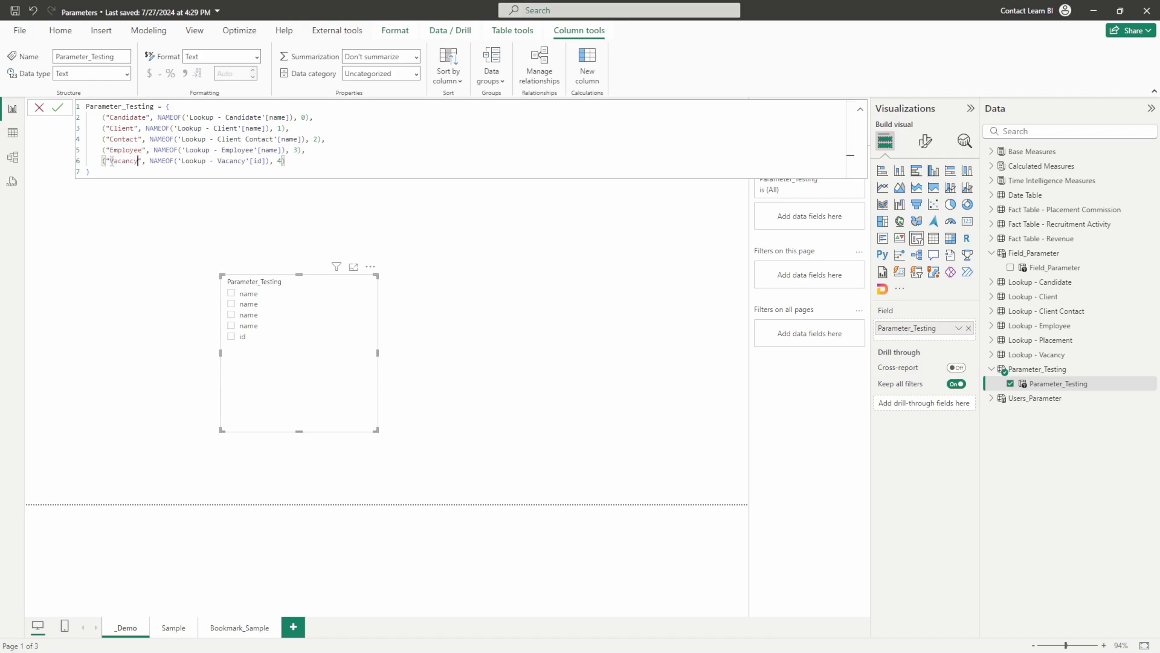
left_click(151, 170)
key("Return")
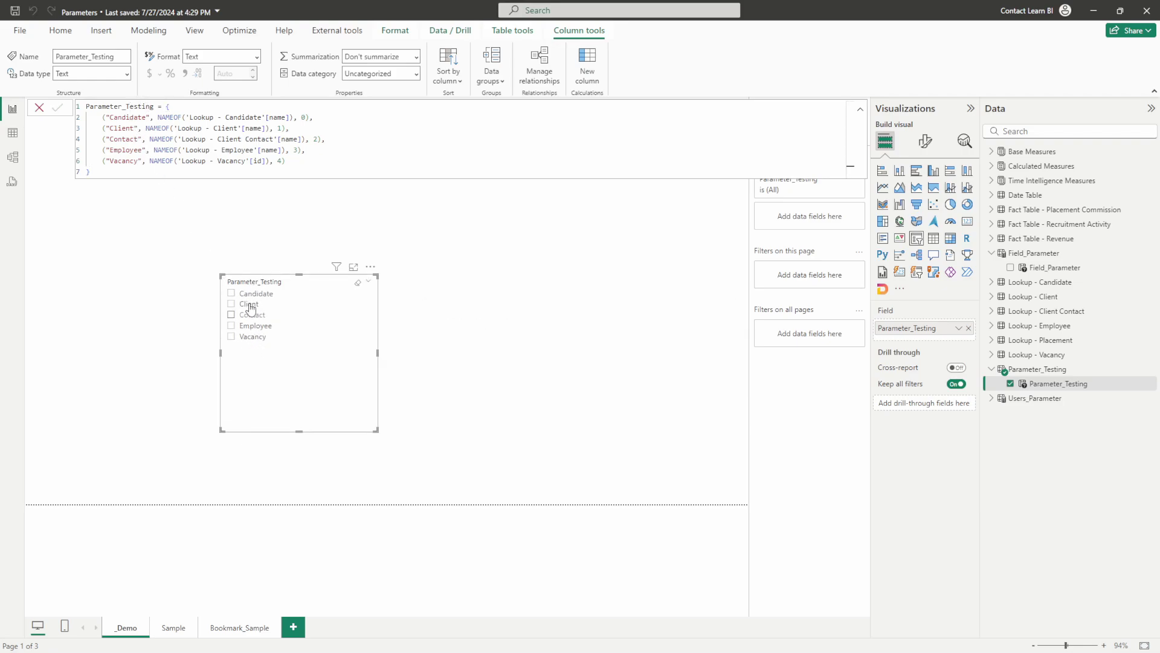
Move the slicer toward the page's upper-left corner and add a matrix with Parameter_Testing as rows and Total Booking Dollars as values.
left_click_drag(254, 377, 108, 293)
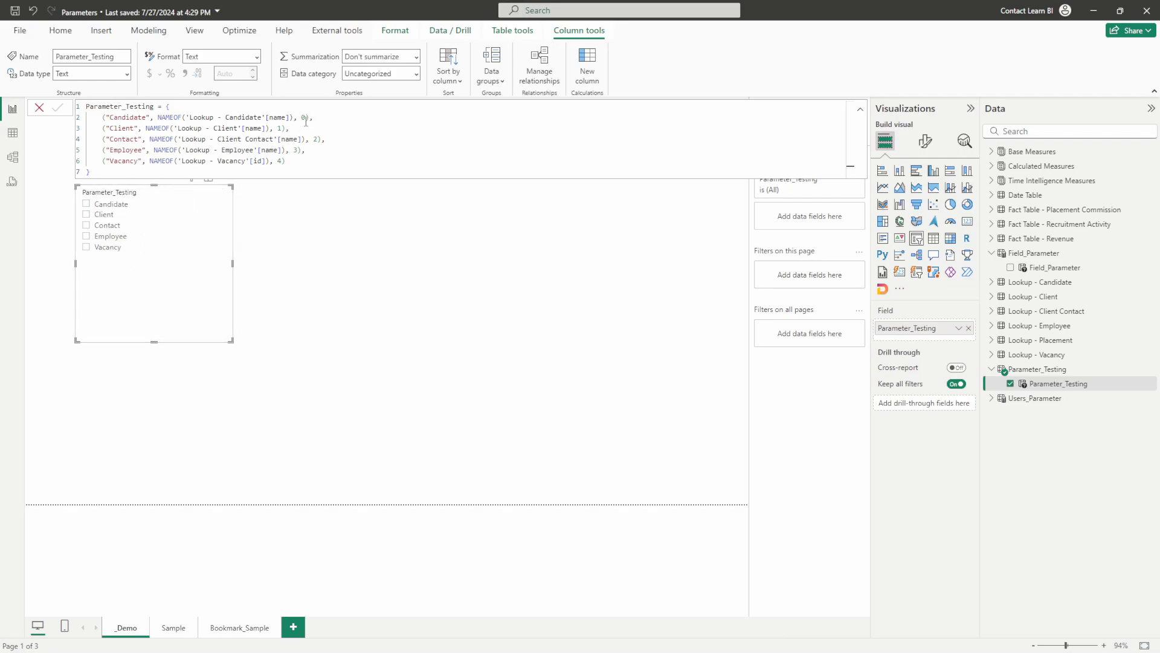
left_click_drag(1069, 383, 543, 279)
left_click(951, 238)
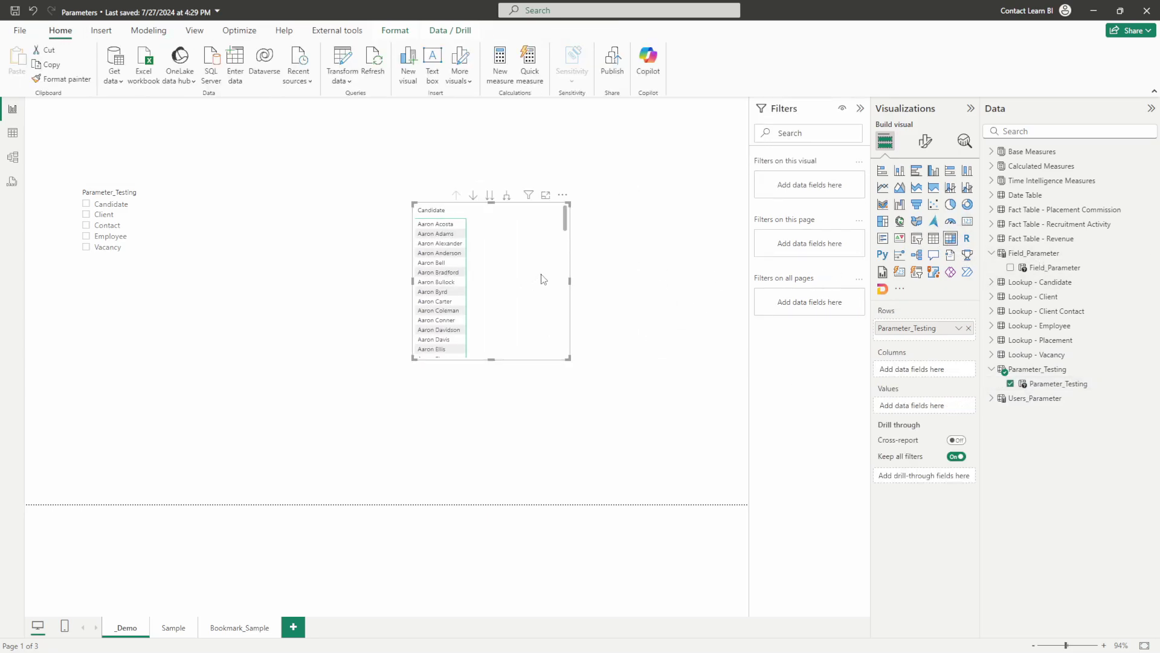
left_click(992, 151)
left_click_drag(1047, 234, 559, 261)
left_click(687, 324)
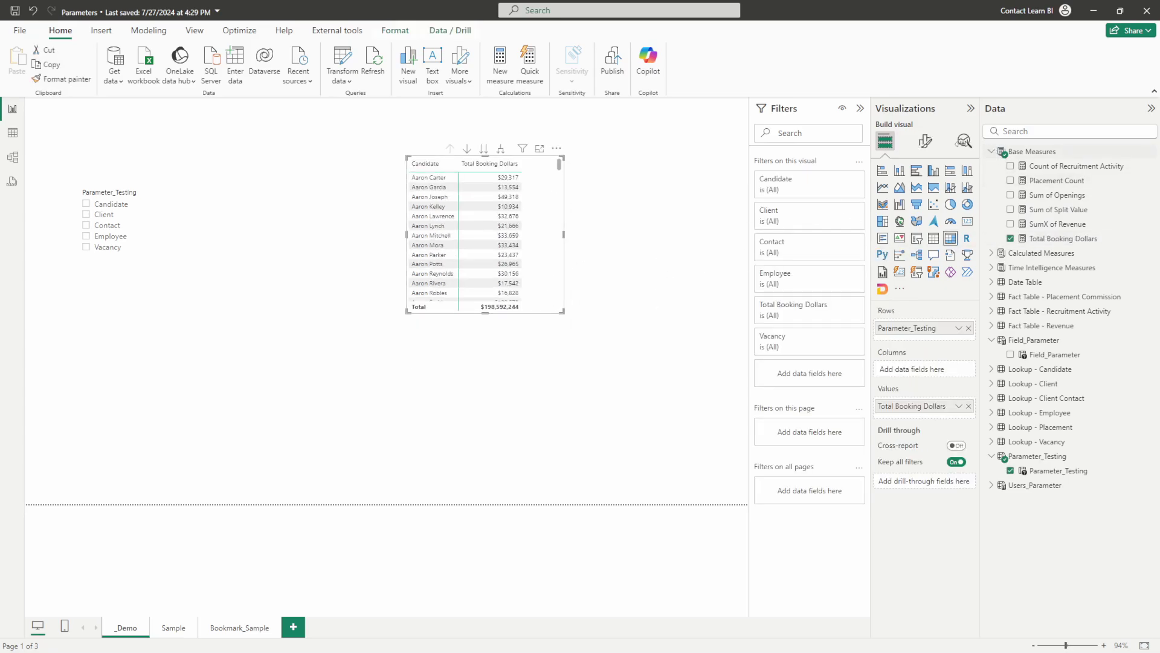
Turn on the +/- icons for the matrix's row headers and enlarge the matrix.
left_click(925, 141)
left_click(926, 171)
type("+")
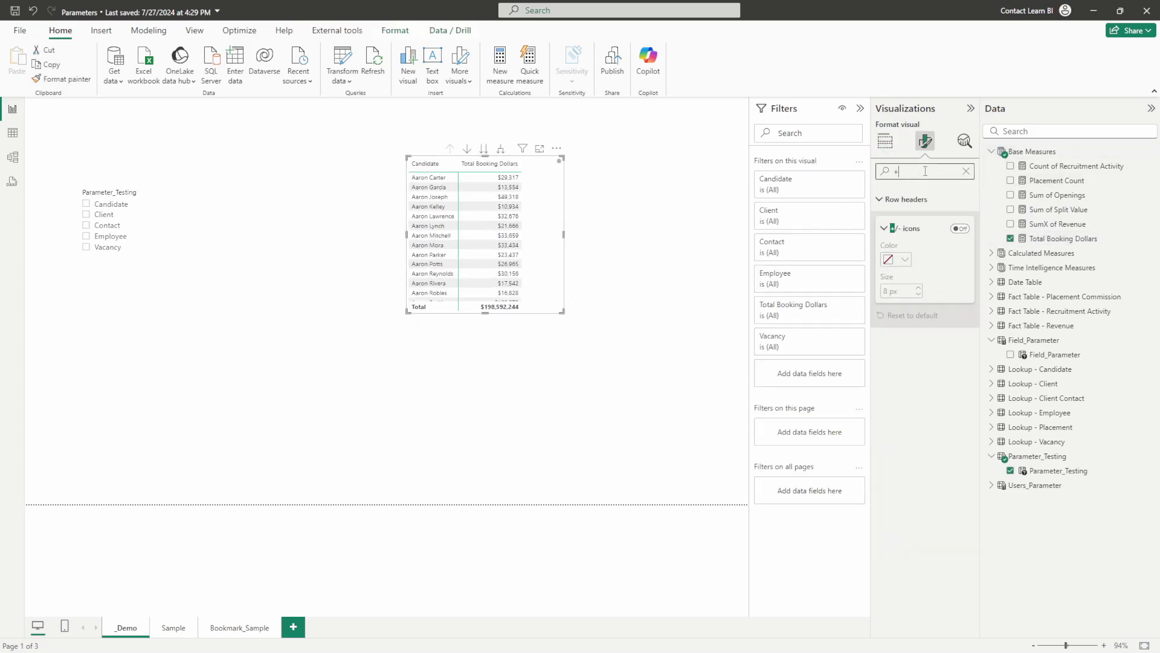
left_click(967, 230)
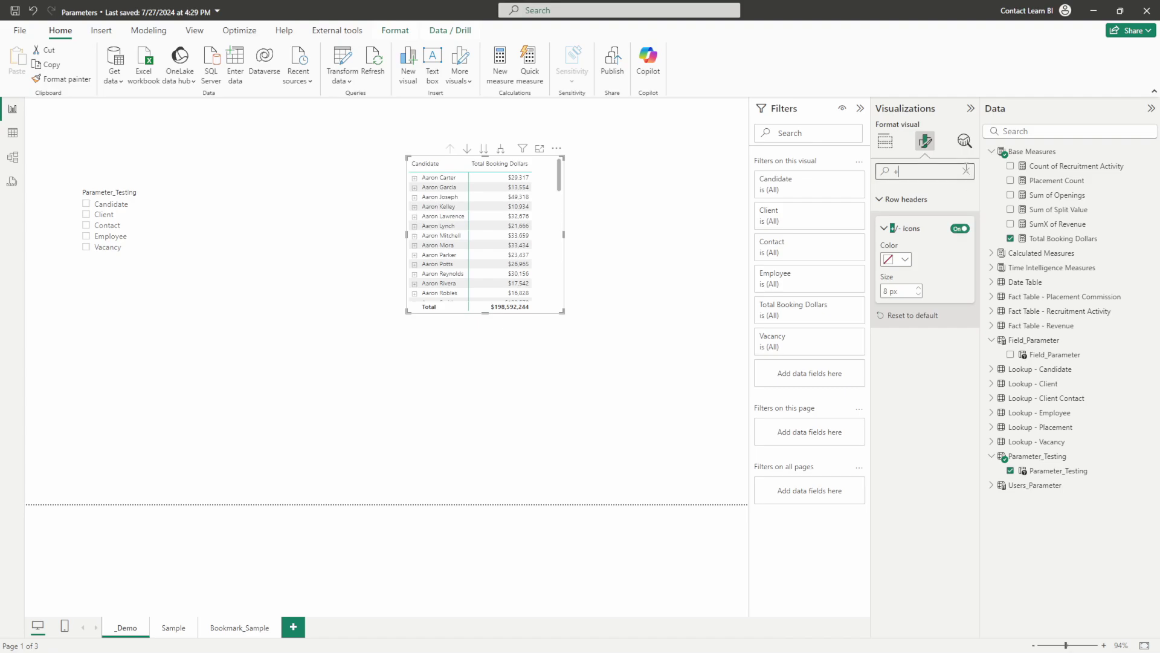
left_click(966, 171)
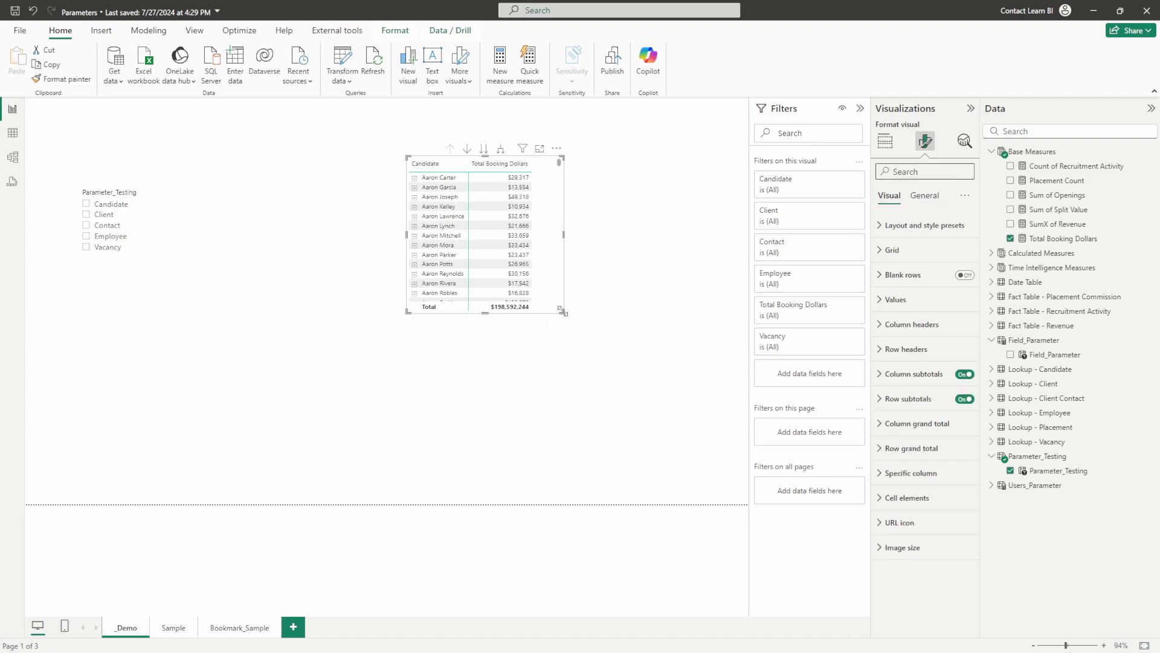
left_click_drag(562, 312, 636, 424)
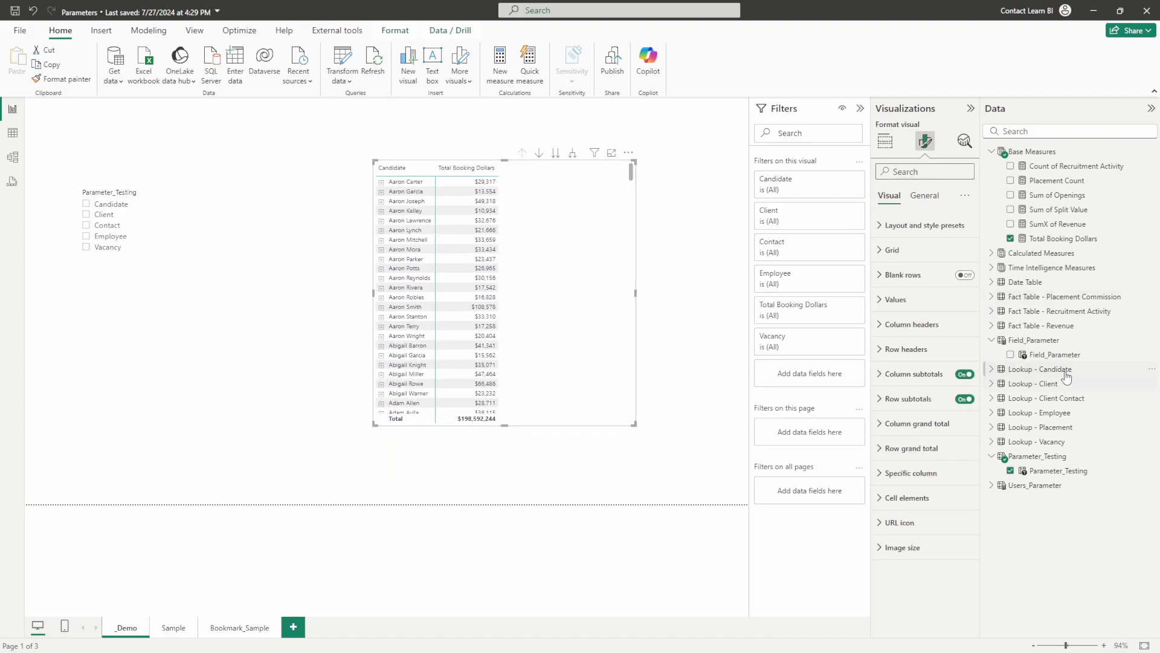
Show the Parameter_Testing definition and expand the matrix's entire Candidate level.
left_click(1052, 472)
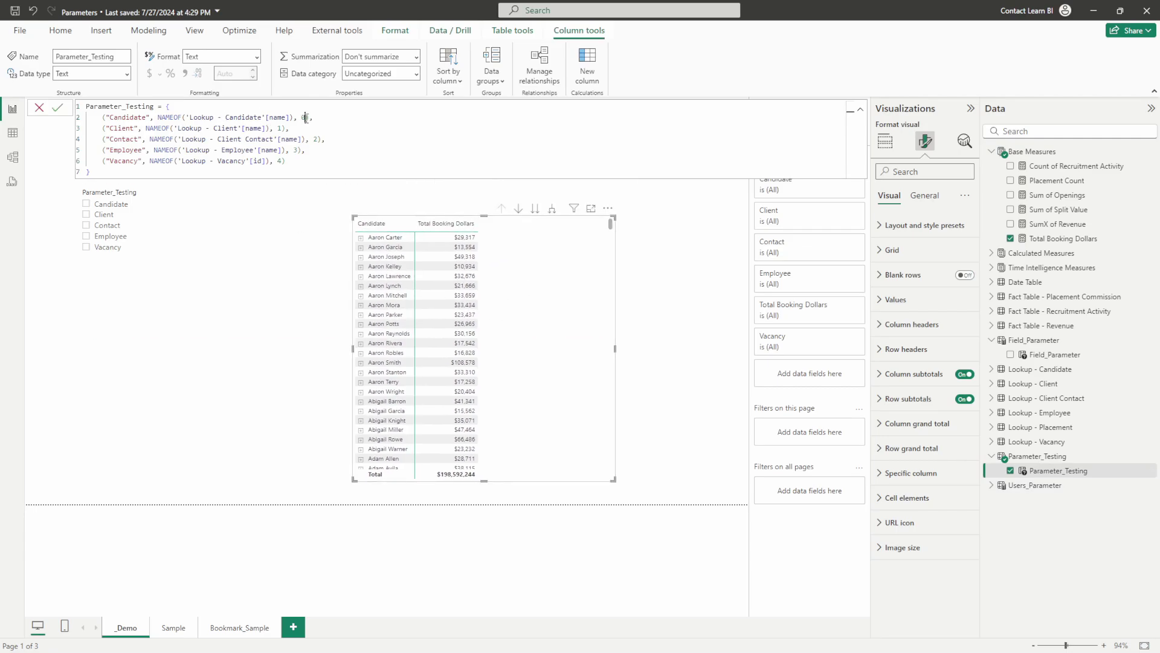
key("Right")
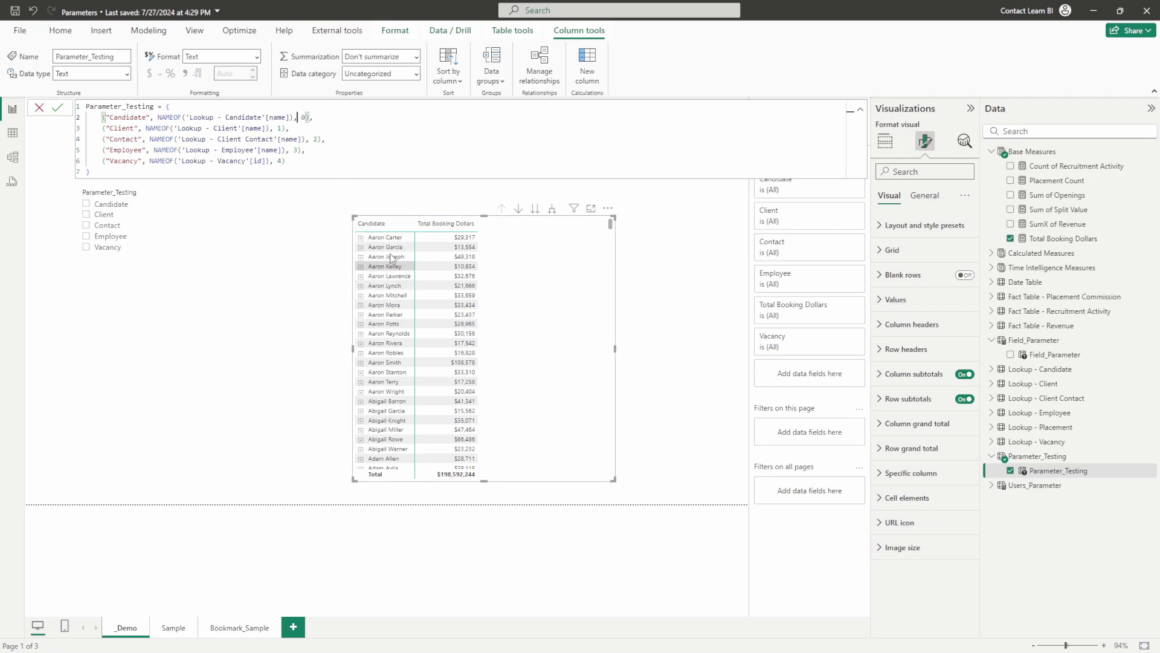
right_click(364, 261)
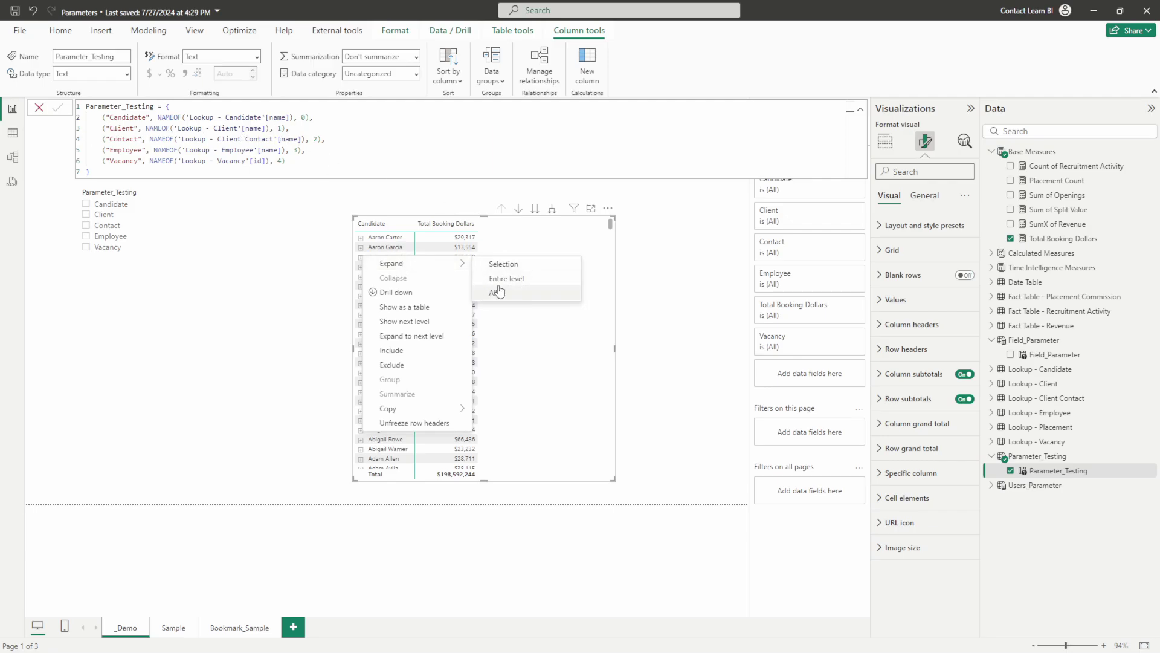
key("Escape")
right_click(361, 240)
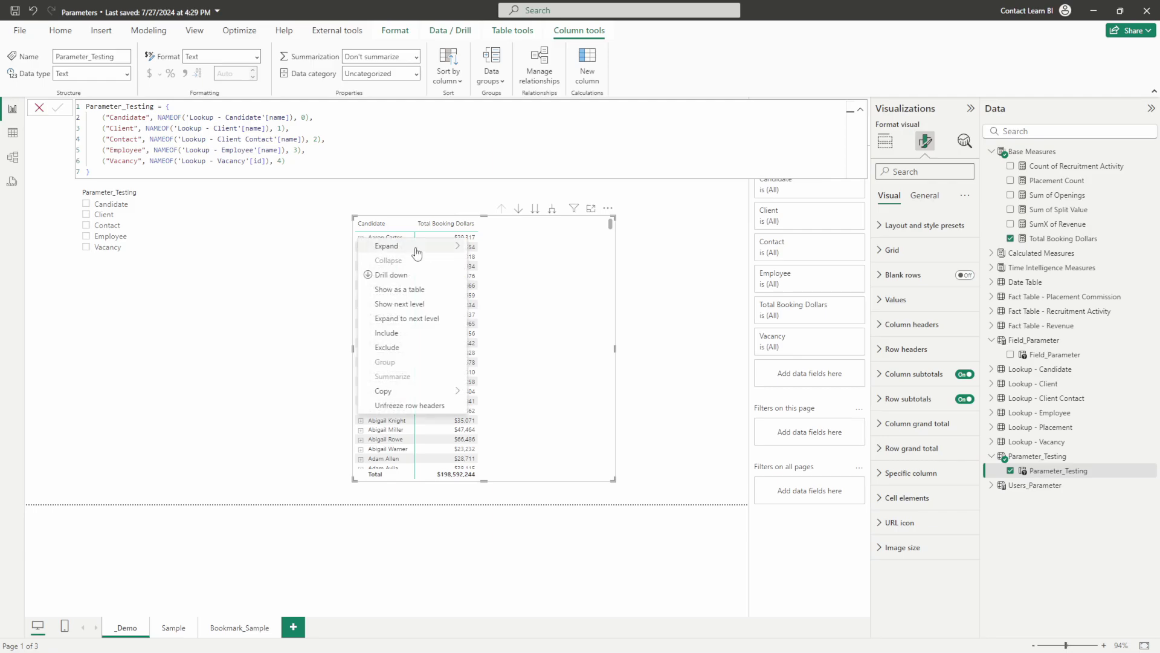
mouse_move(417, 252)
left_click(495, 261)
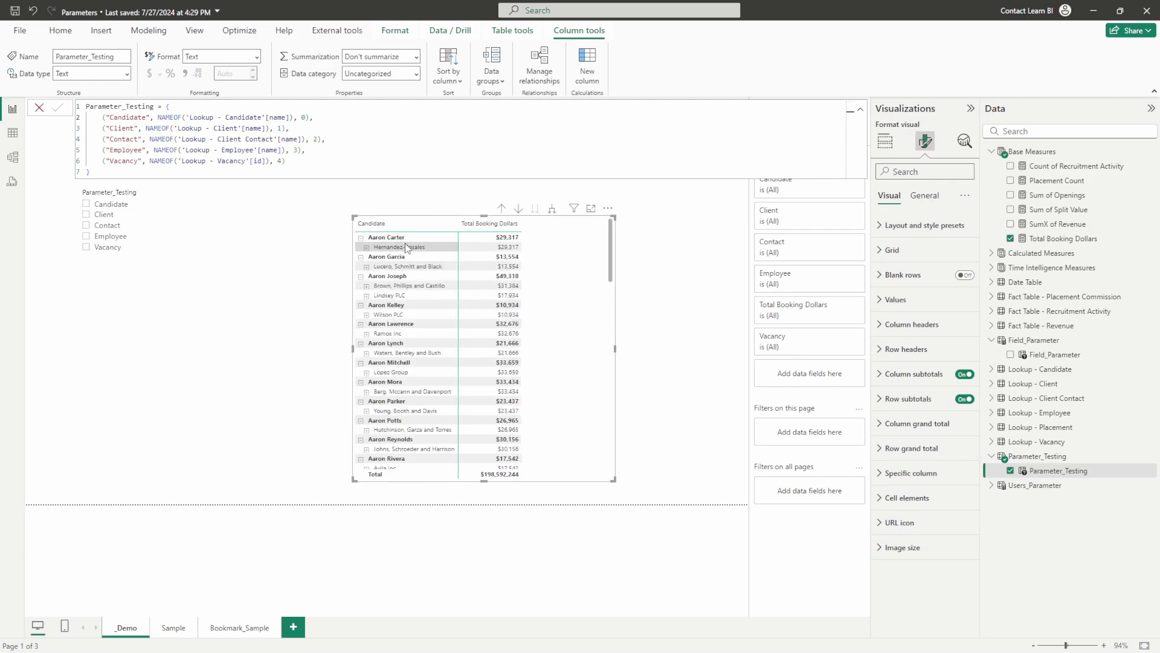
Set the matrix layout to Tabular and turn off its row subtotals.
left_click(916, 226)
left_click(924, 298)
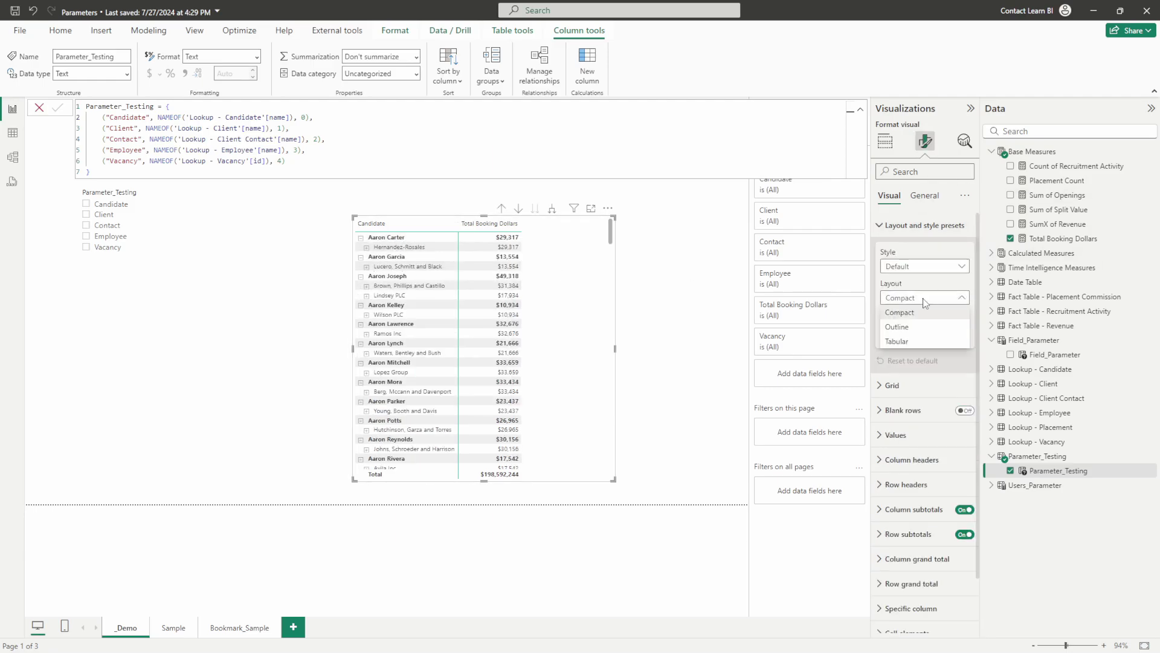
left_click(900, 341)
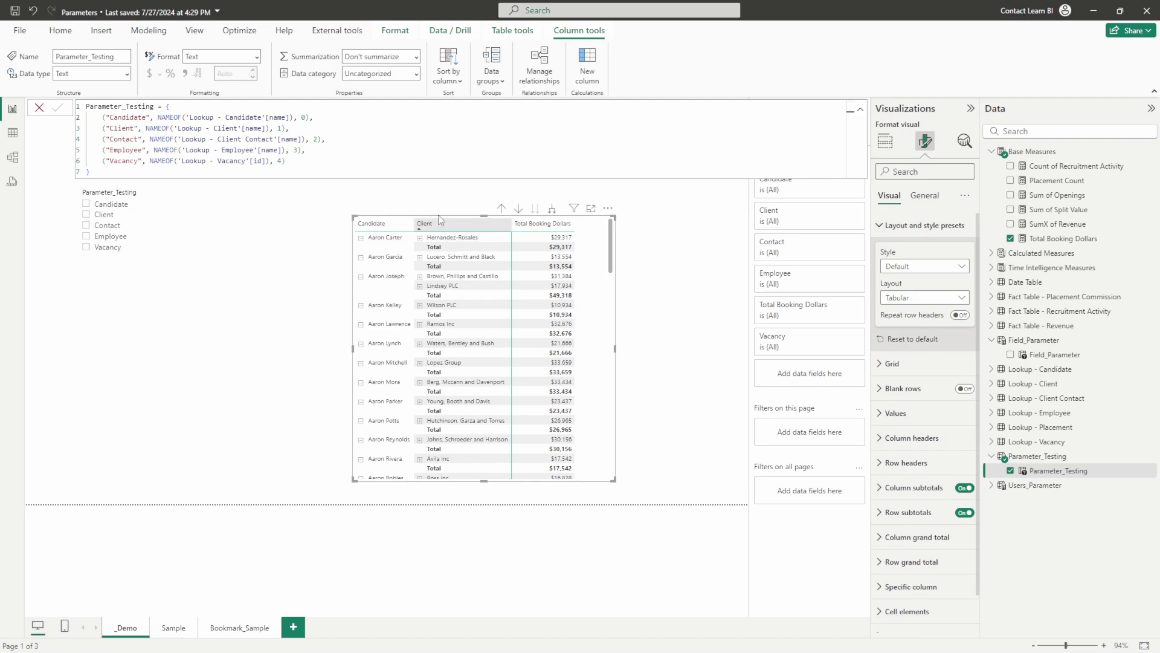
left_click(392, 224)
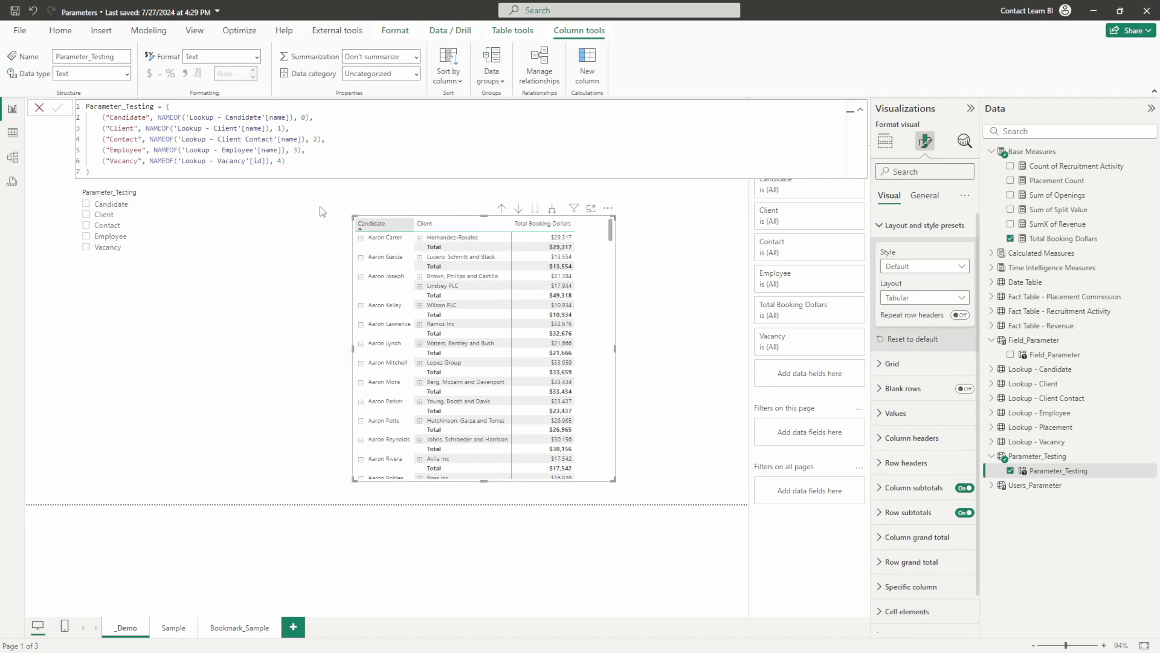
left_click(882, 225)
left_click(965, 398)
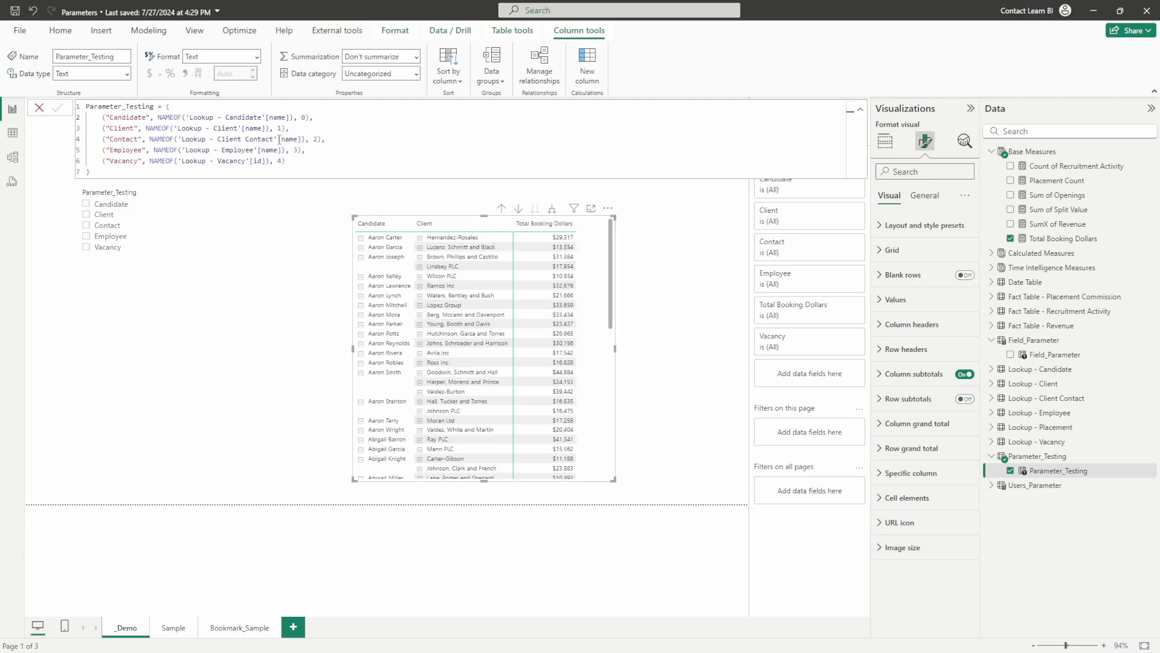
Expand all levels of the matrix rows.
right_click(368, 256)
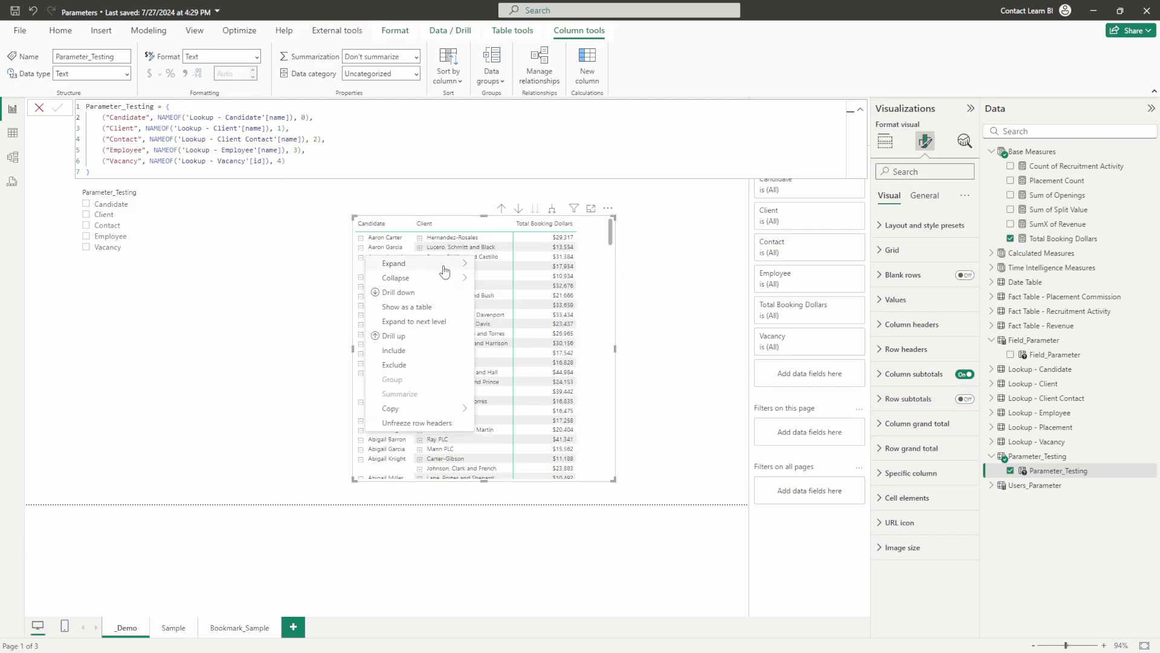
mouse_move(446, 266)
left_click(495, 293)
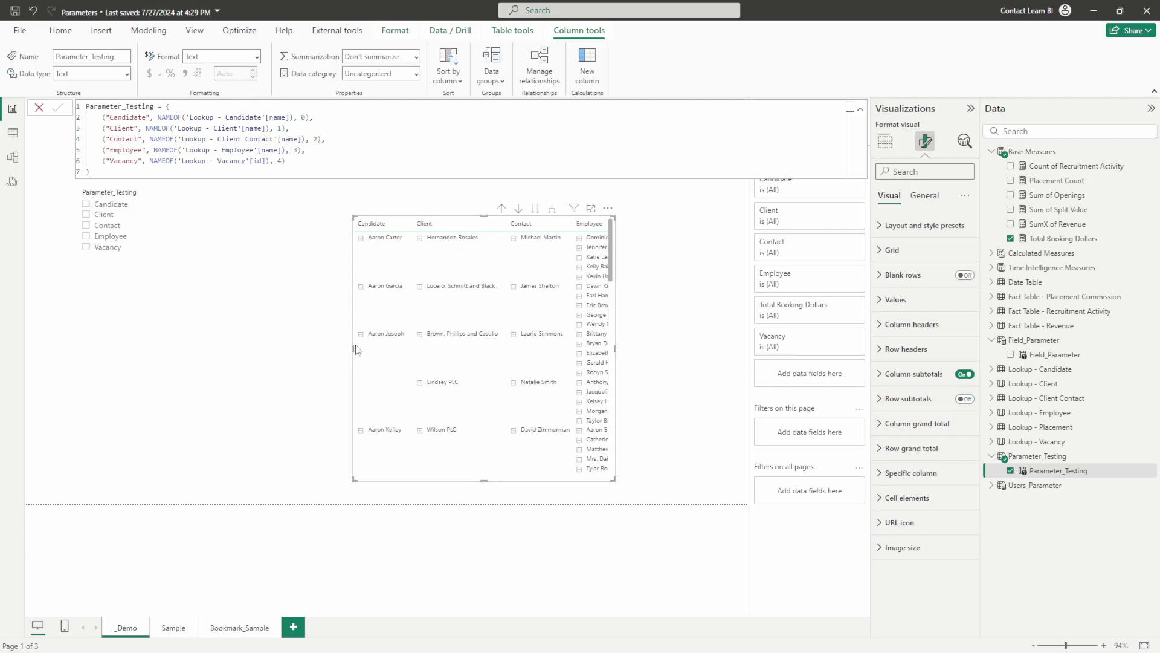
Widen the matrix enough to show all columns through Total Booking Dollars and shift it away from the slicer.
left_click_drag(353, 346, 176, 349)
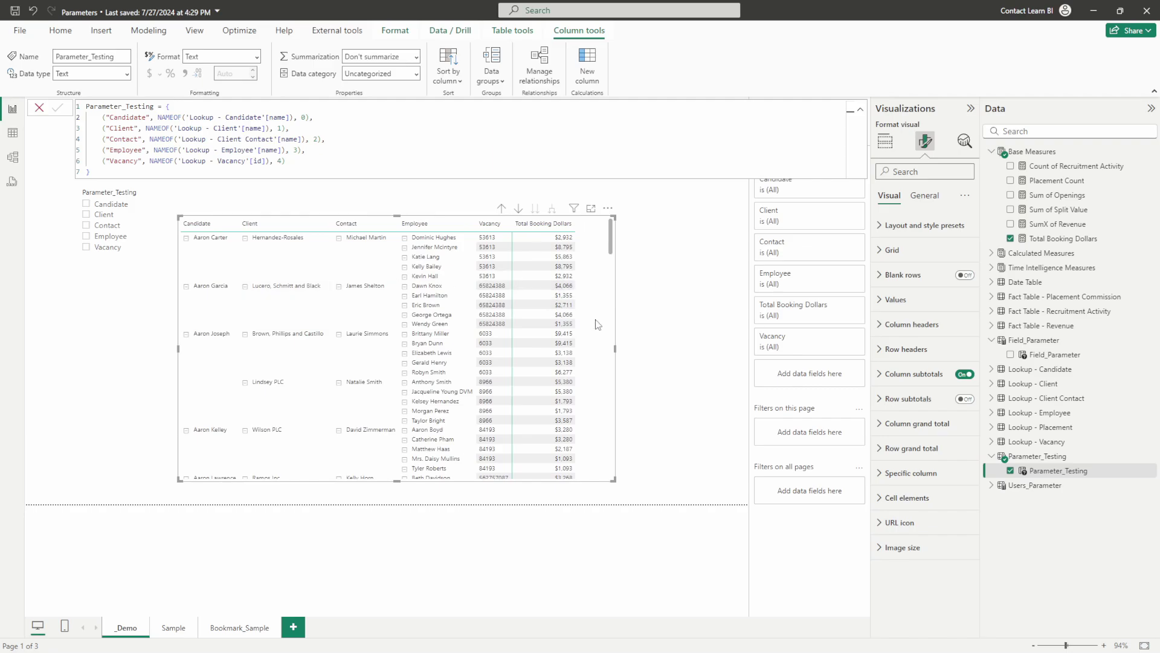
left_click_drag(595, 335, 643, 336)
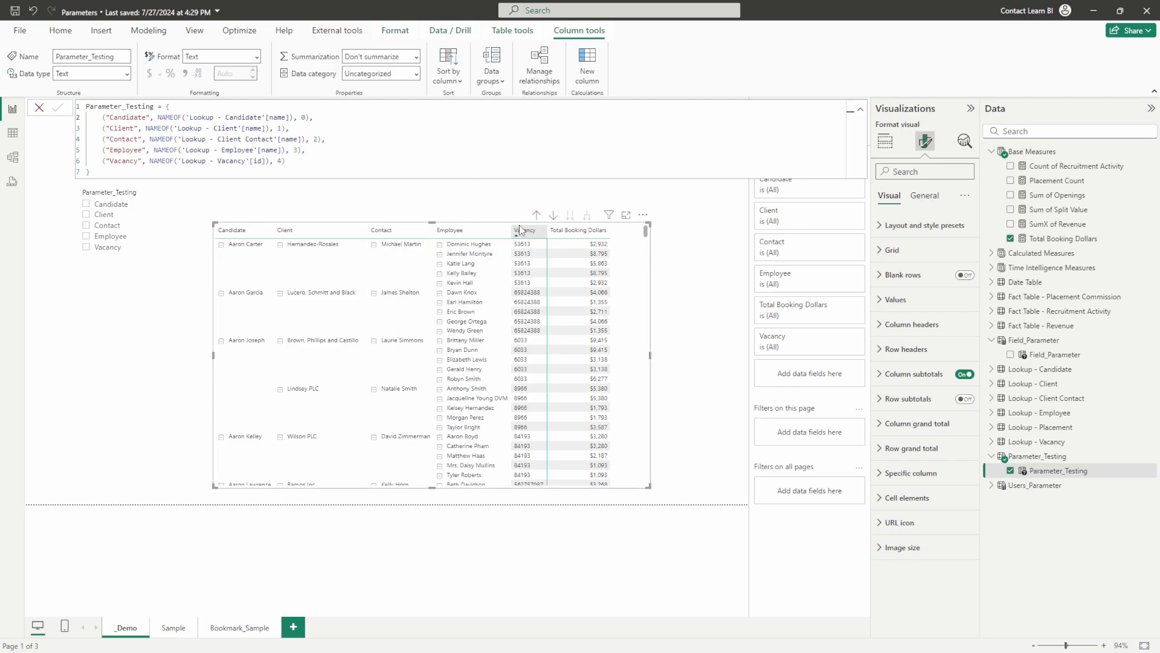
left_click_drag(653, 343, 682, 339)
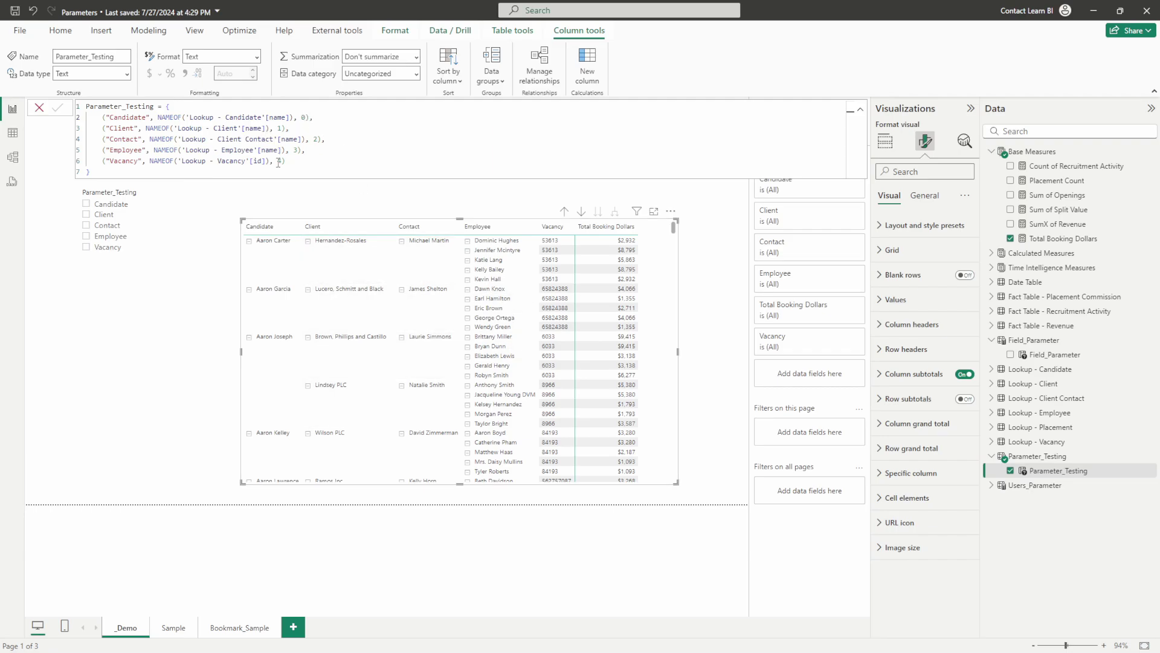
Set the Employee order to 0 and the Candidate order to 3 in the Parameter_Testing definition and apply it.
type("0")
double_click(304, 117)
type("3")
left_click(298, 174)
key("Return")
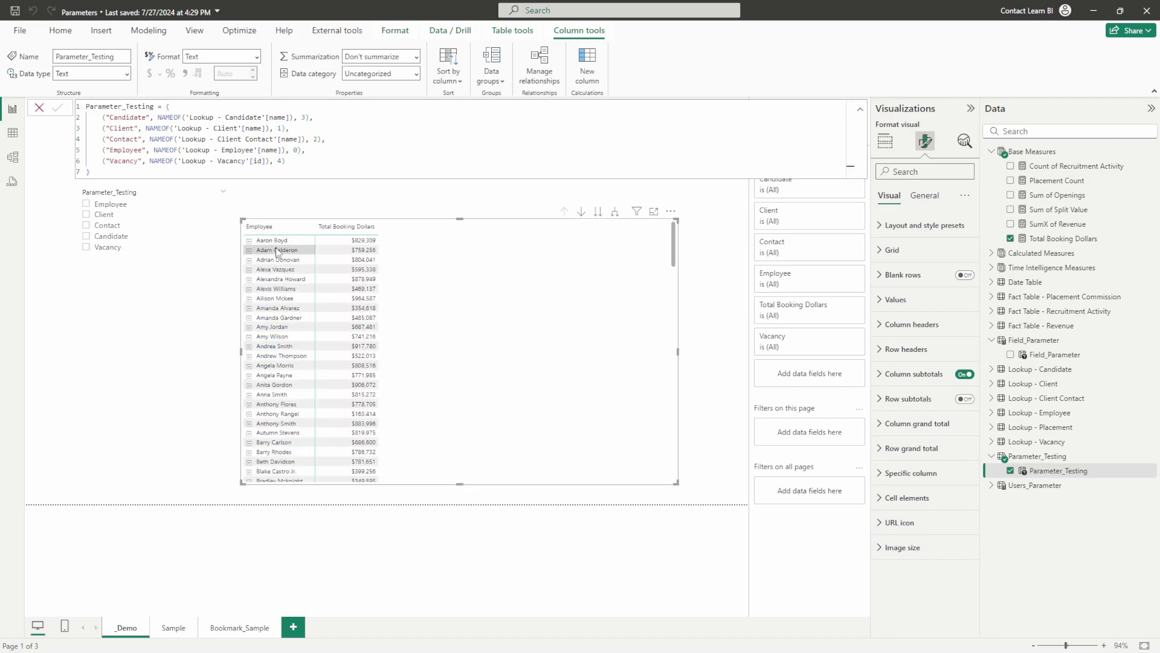
Expand all levels of the reordered matrix starting from the Employee rows.
right_click(268, 279)
mouse_move(335, 285)
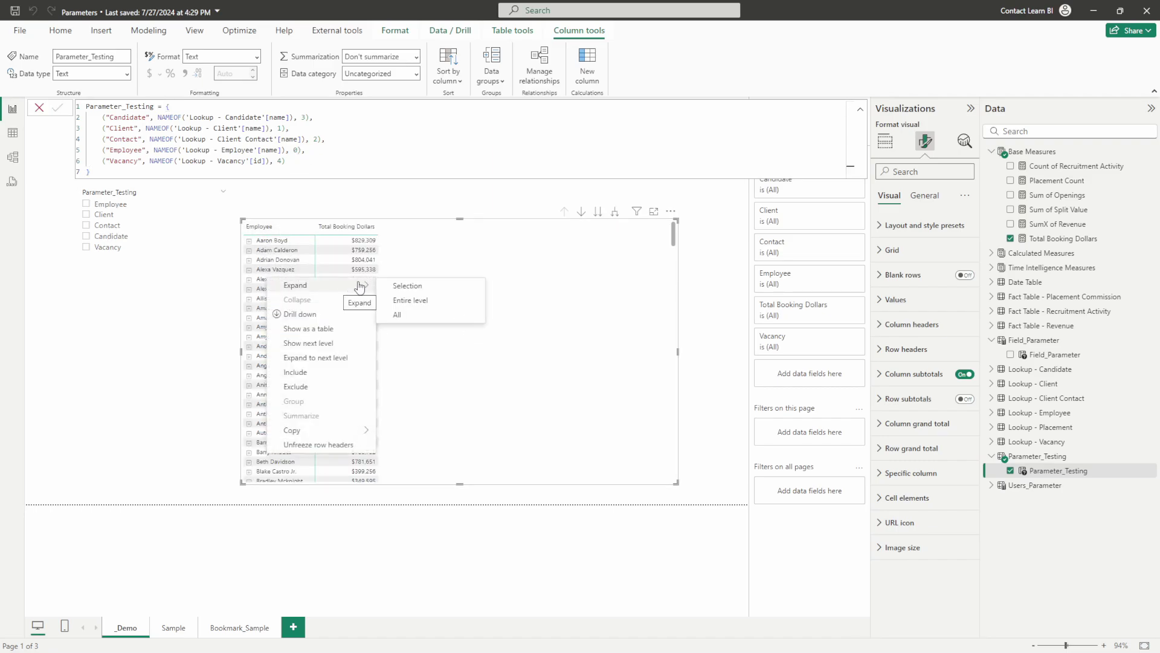
left_click(428, 314)
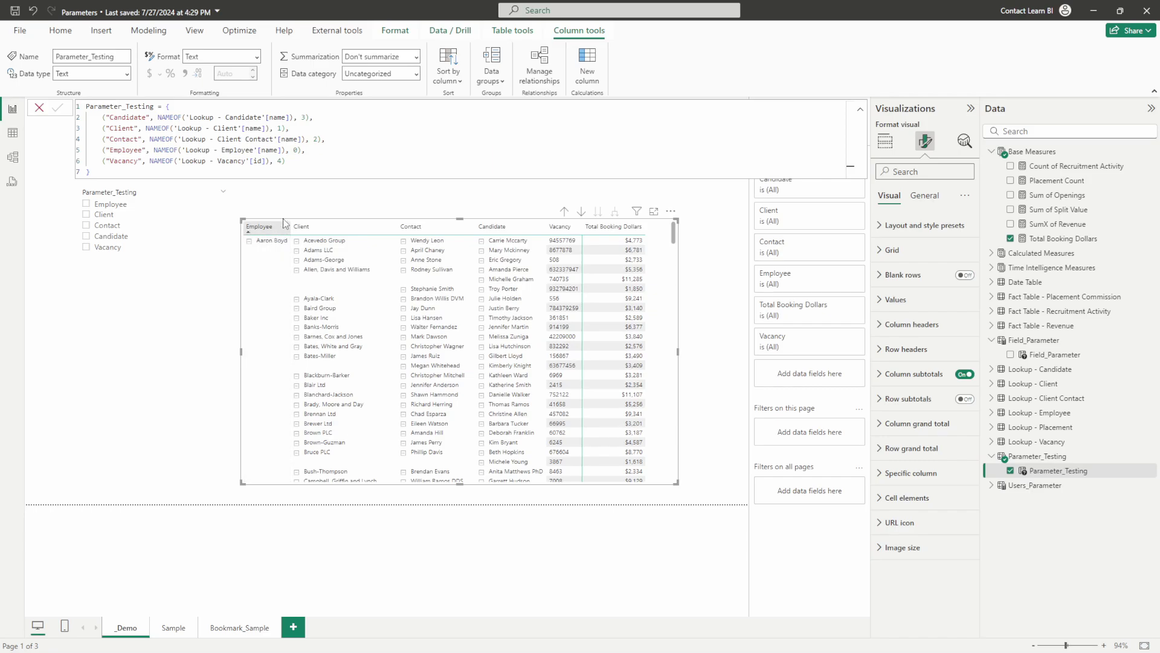
Review the Employee and Candidate order numbers in the Parameter_Testing definition, with the slicer selected for comparison.
left_click(296, 150)
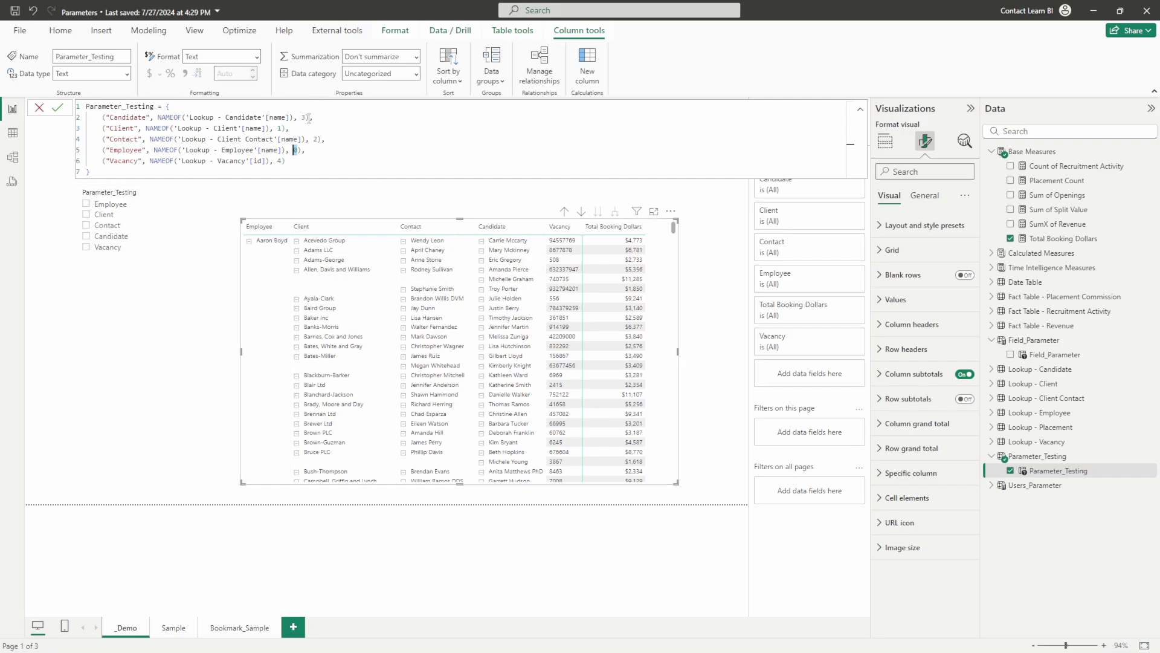
left_click(304, 172)
left_click(40, 108)
left_click(124, 284)
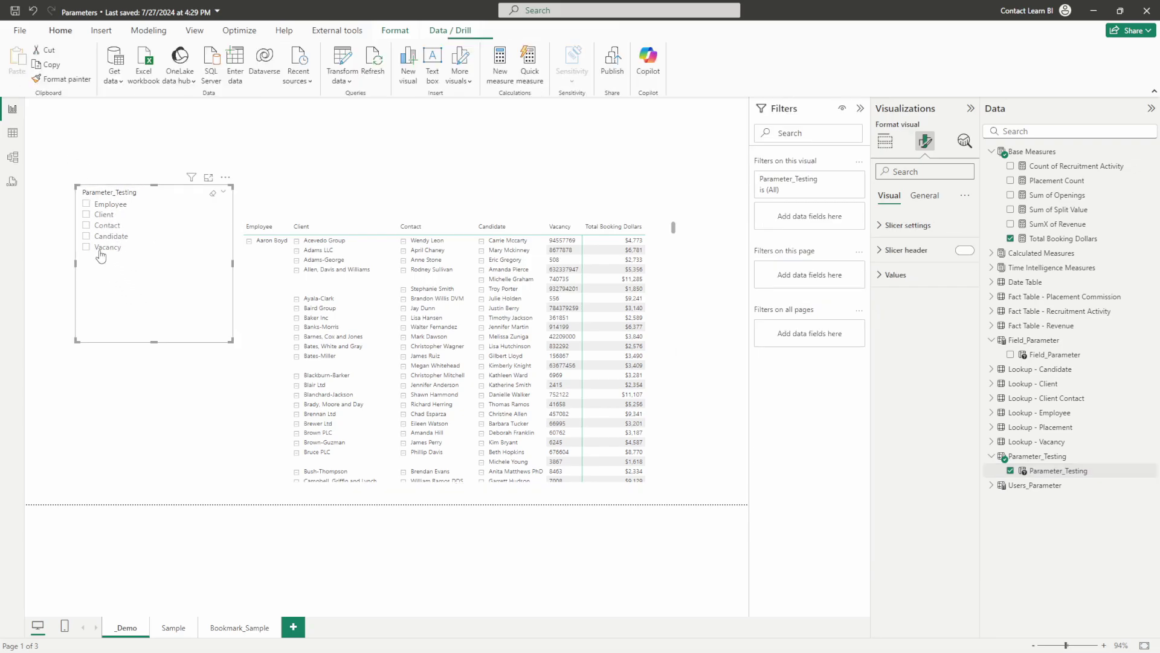
left_click(1059, 471)
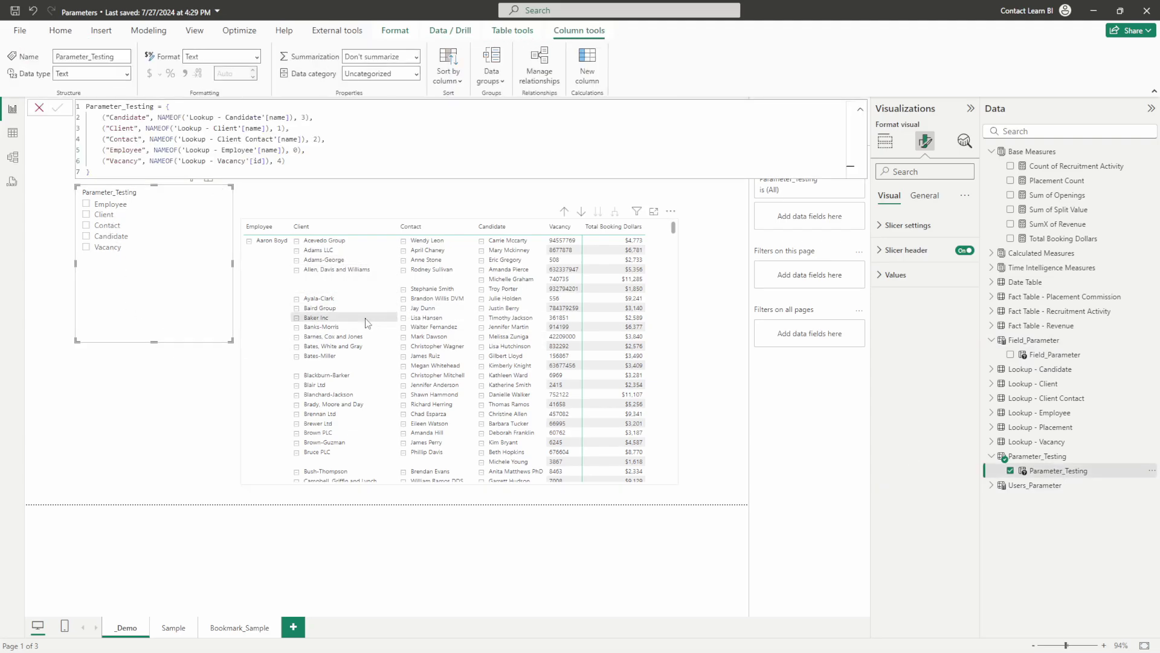
Select Candidate and Client together in the Parameter_Testing slicer, and clear the selections.
left_click(110, 237)
left_click(103, 214, "ctrl")
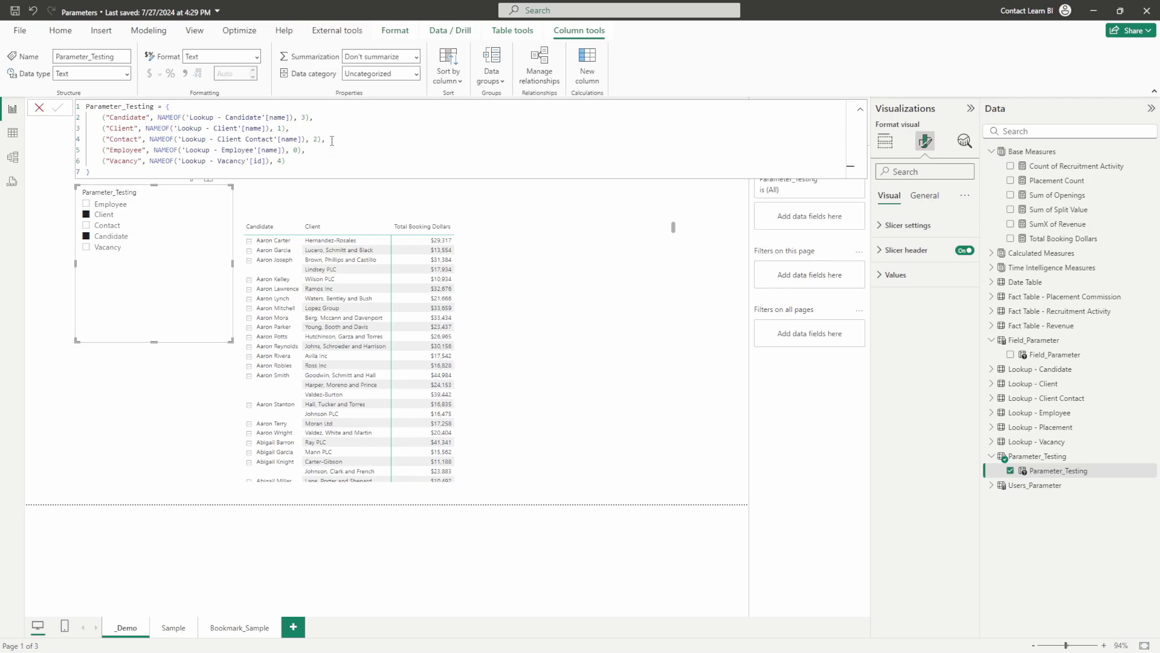
left_click(213, 193)
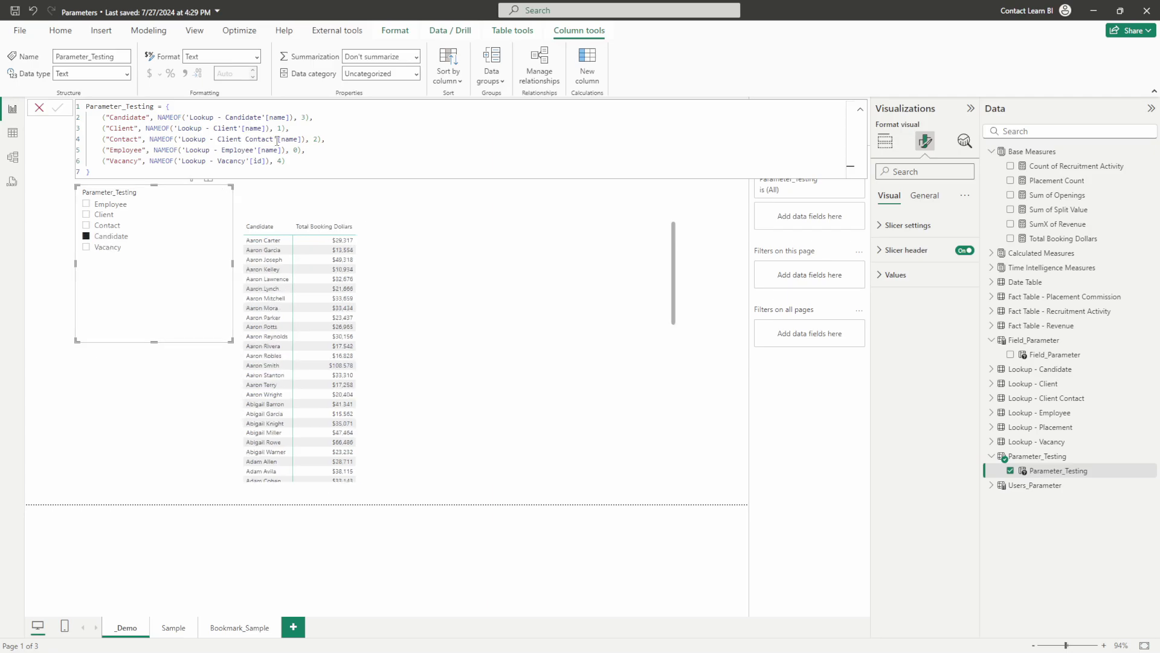
Select Candidate and Vacancy in the Parameter_Testing slicer and expand all levels of the matrix.
left_click(108, 246)
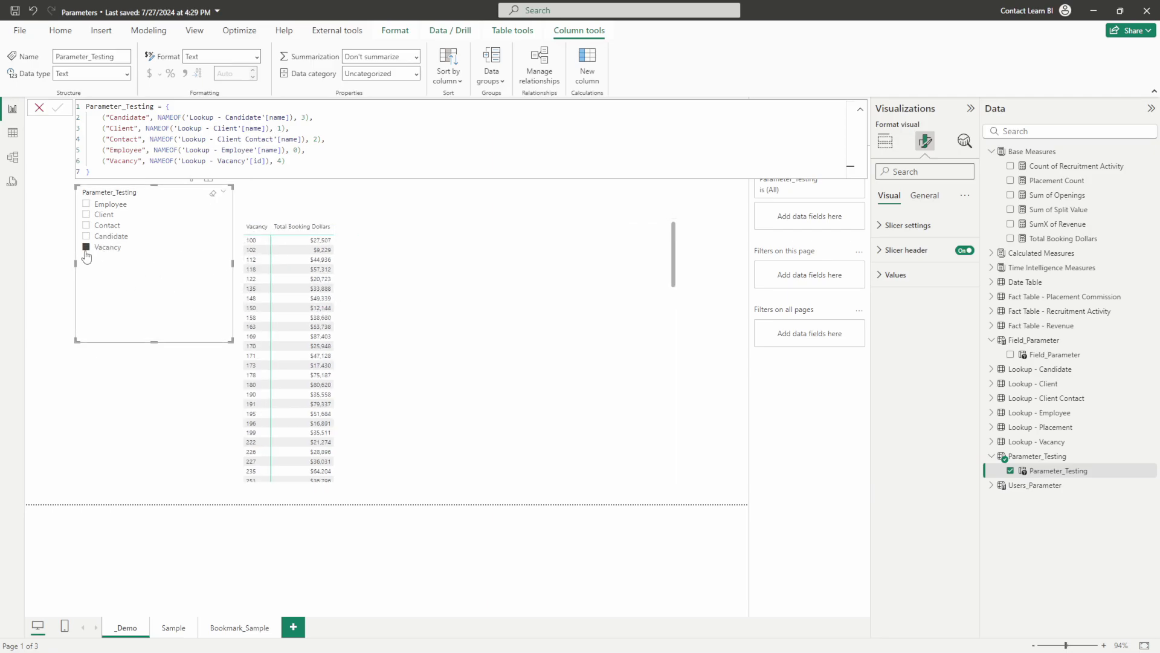
left_click(110, 236, "ctrl")
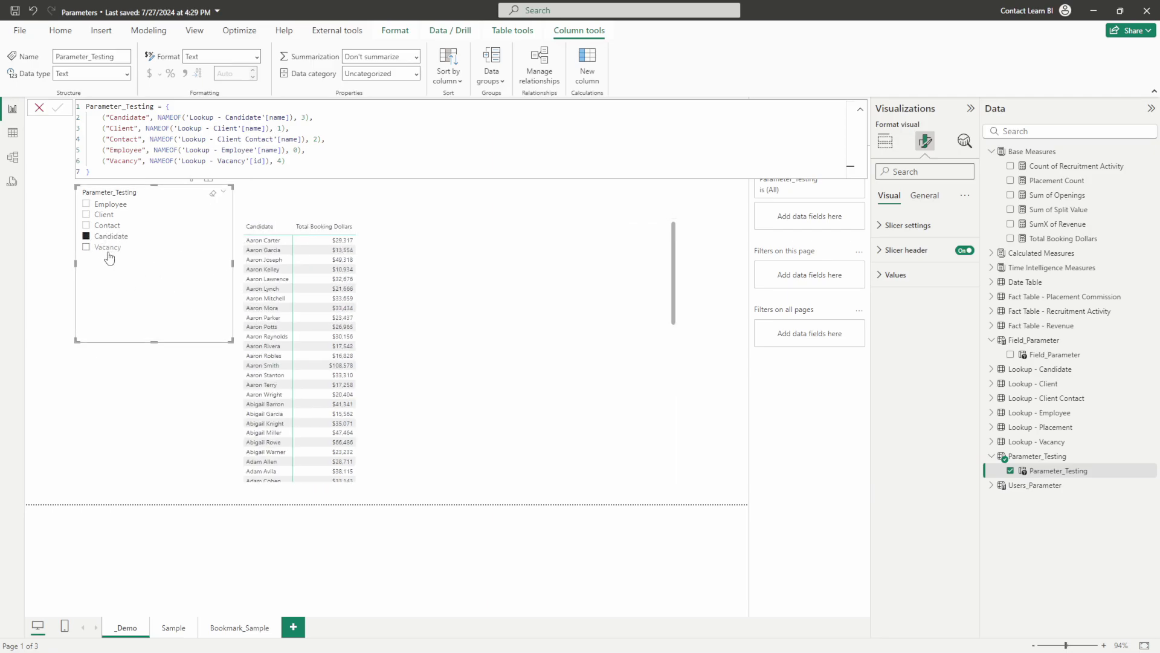
right_click(277, 289)
mouse_move(329, 294)
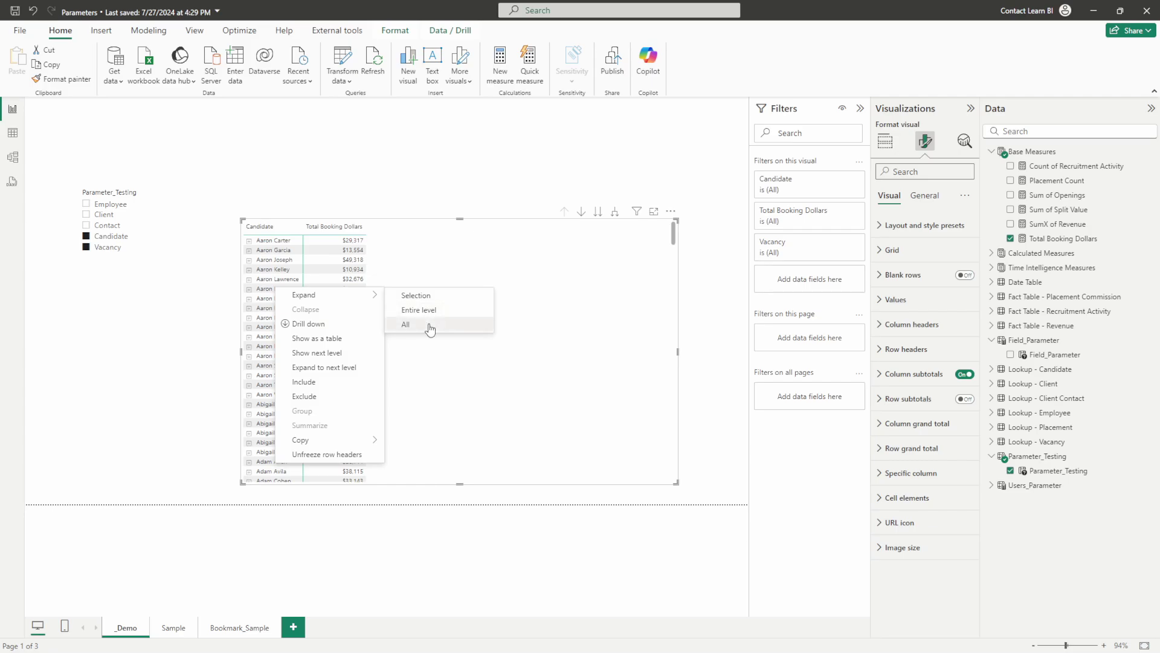
left_click(426, 325)
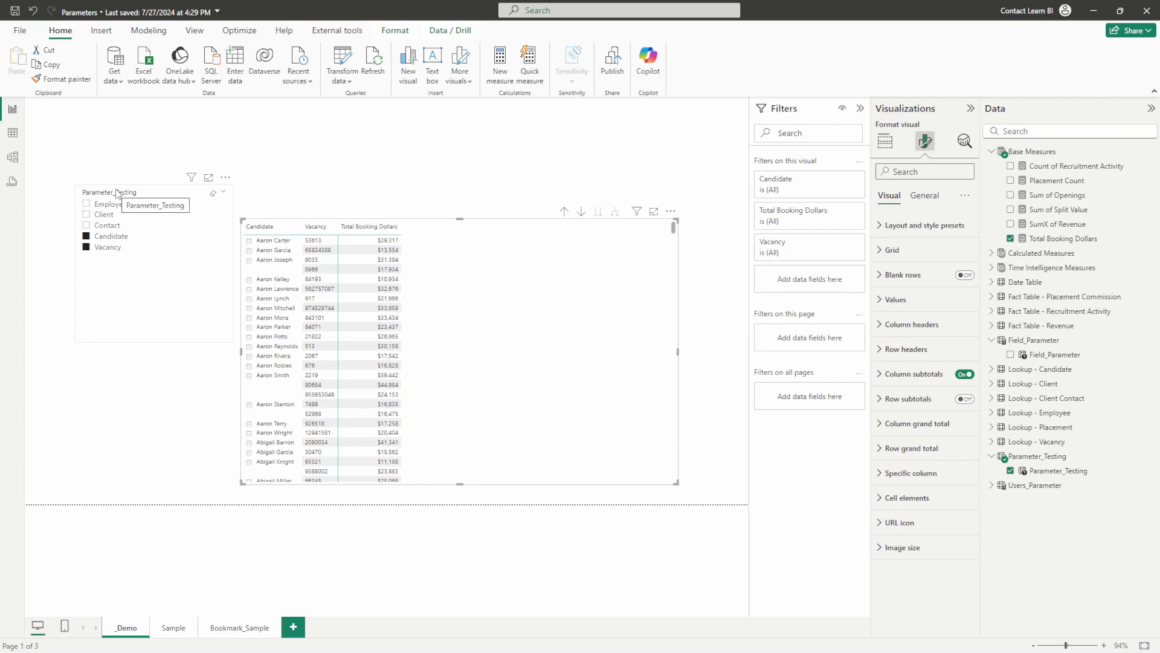
Clear the slicer selections and expand all levels of the matrix from the Employee rows.
left_click(118, 202)
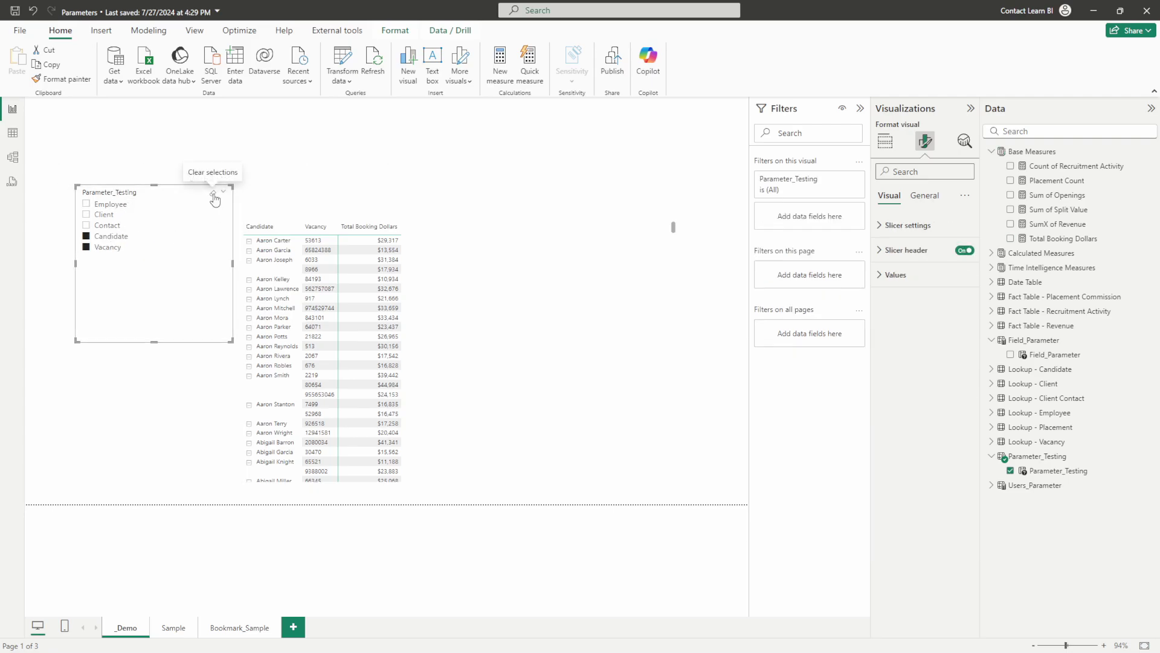
left_click(214, 198)
right_click(268, 266)
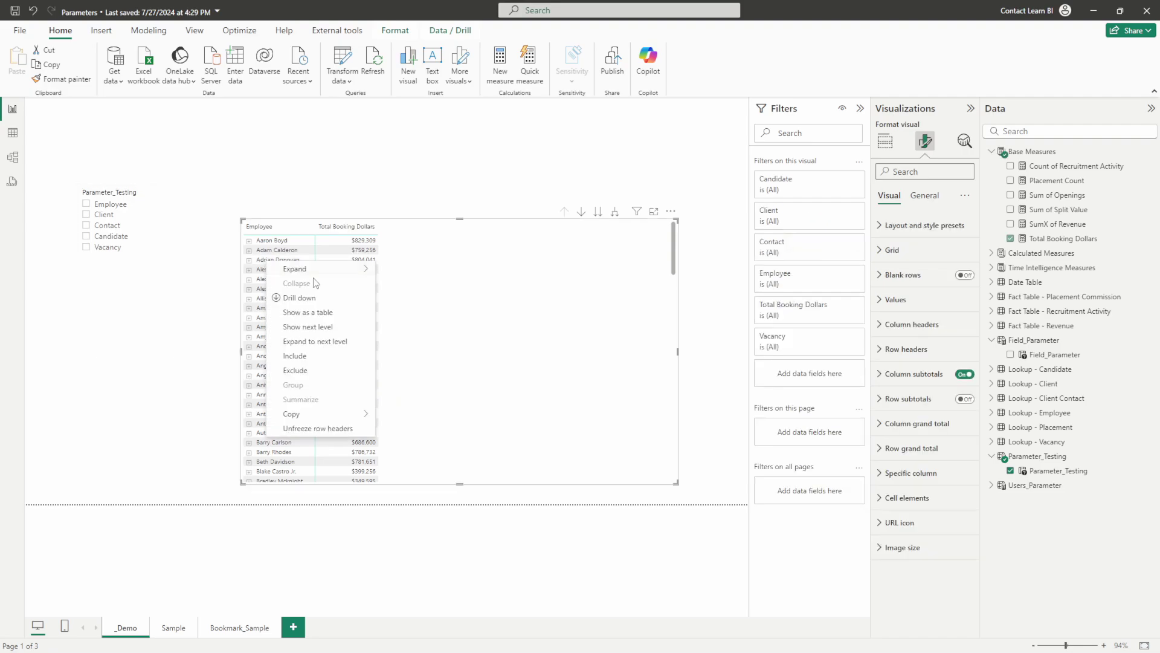
mouse_move(338, 269)
left_click(396, 299)
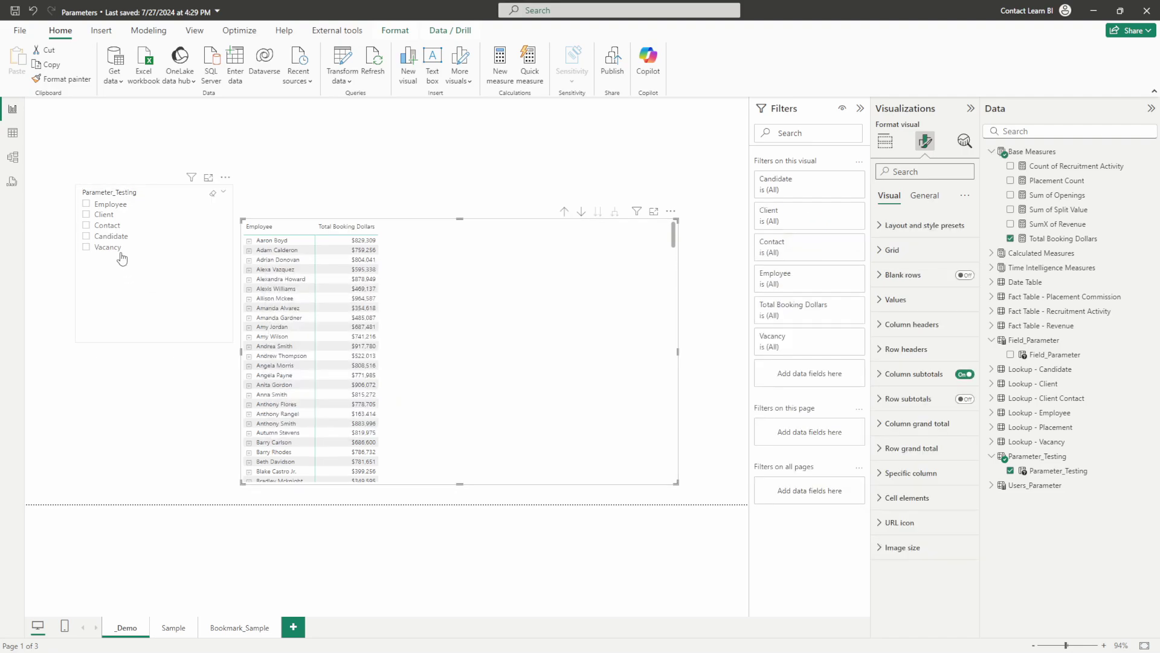
Select Employee, Client and Candidate in the Parameter_Testing slicer and expand all levels of the matrix.
left_click(97, 204)
left_click(100, 215, "ctrl")
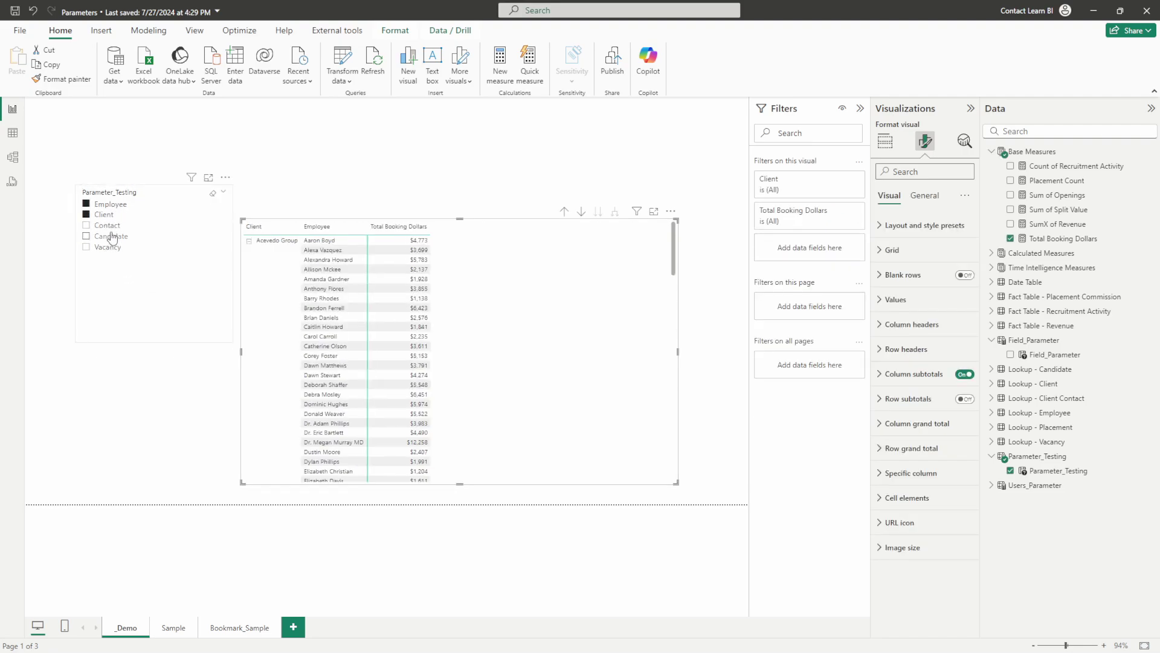
left_click(112, 236, "ctrl")
right_click(327, 309)
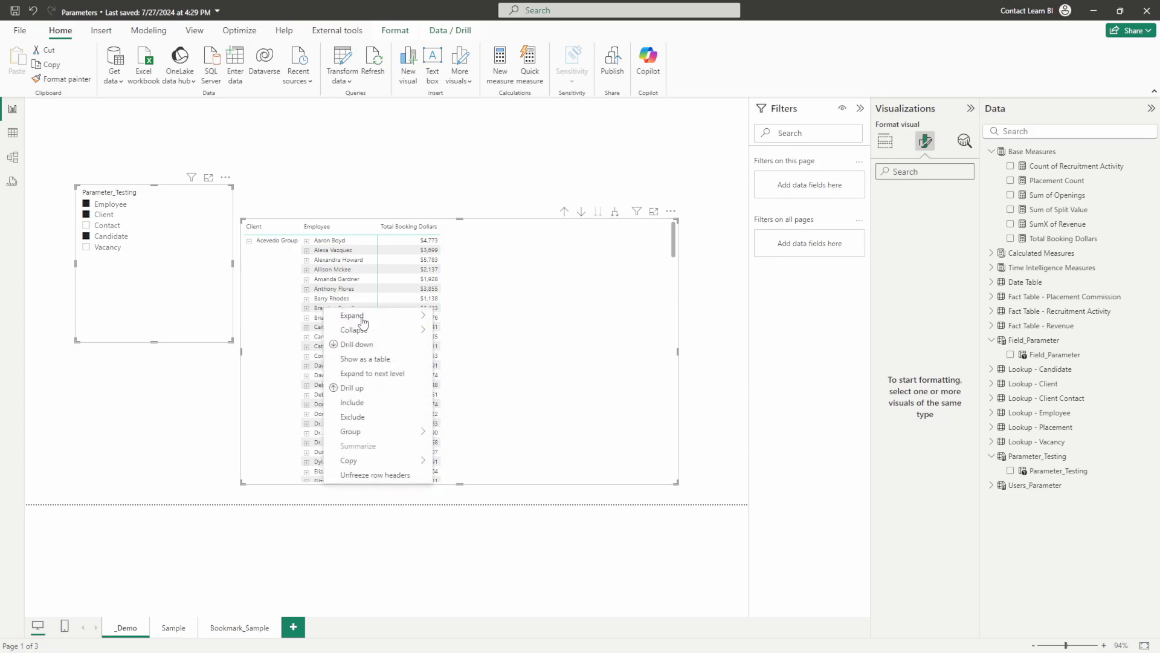
mouse_move(363, 321)
left_click(472, 344)
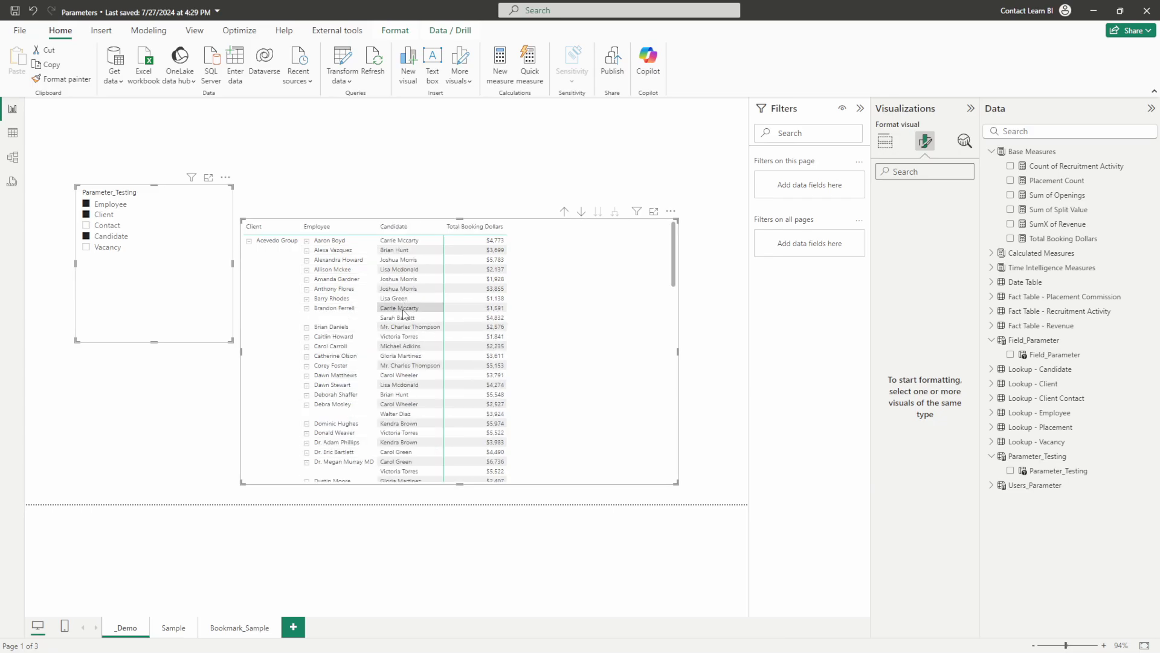
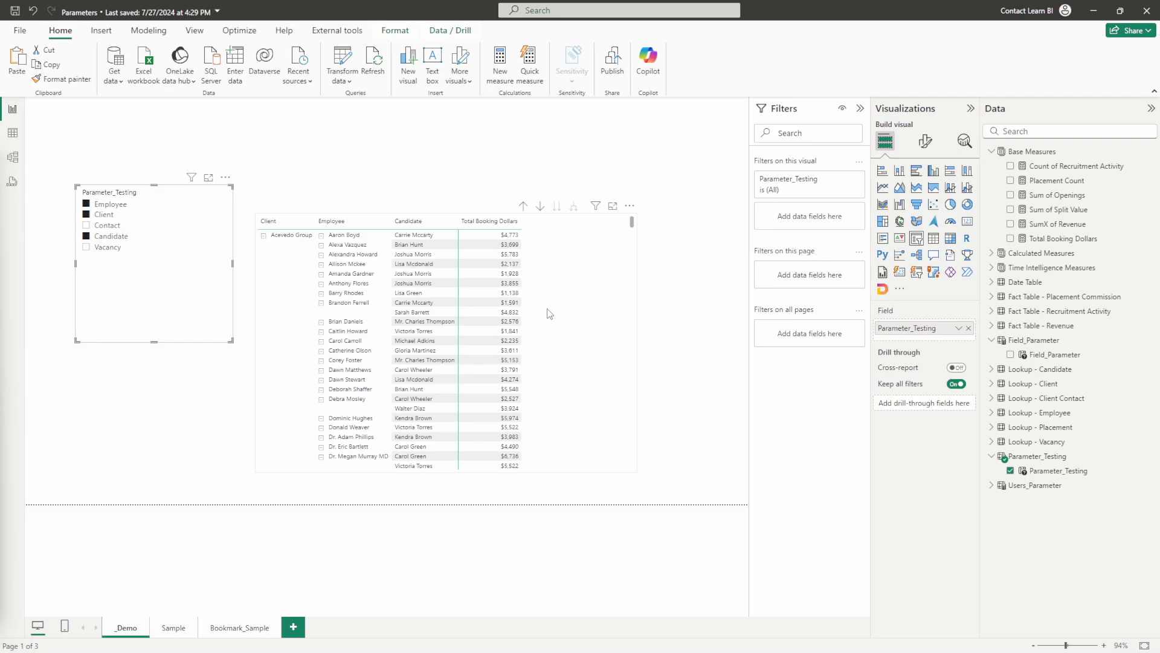
Shrink the matrix to fit its columns and place it at the page's left edge, below the slicer.
left_click(573, 277)
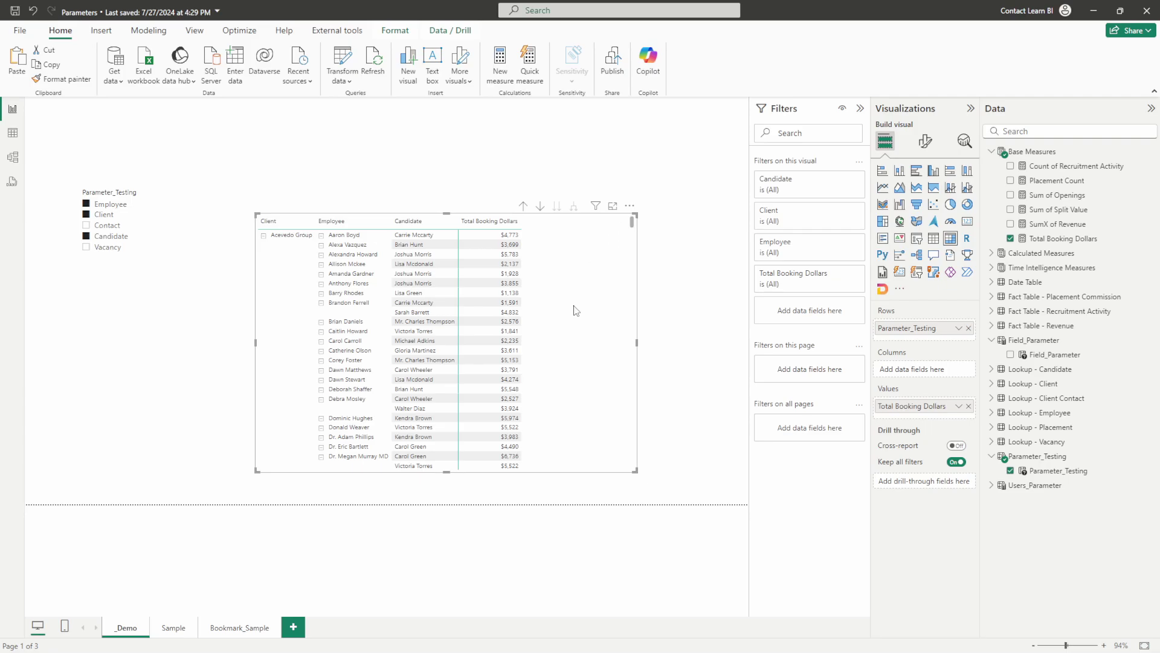
left_click_drag(579, 301, 459, 316)
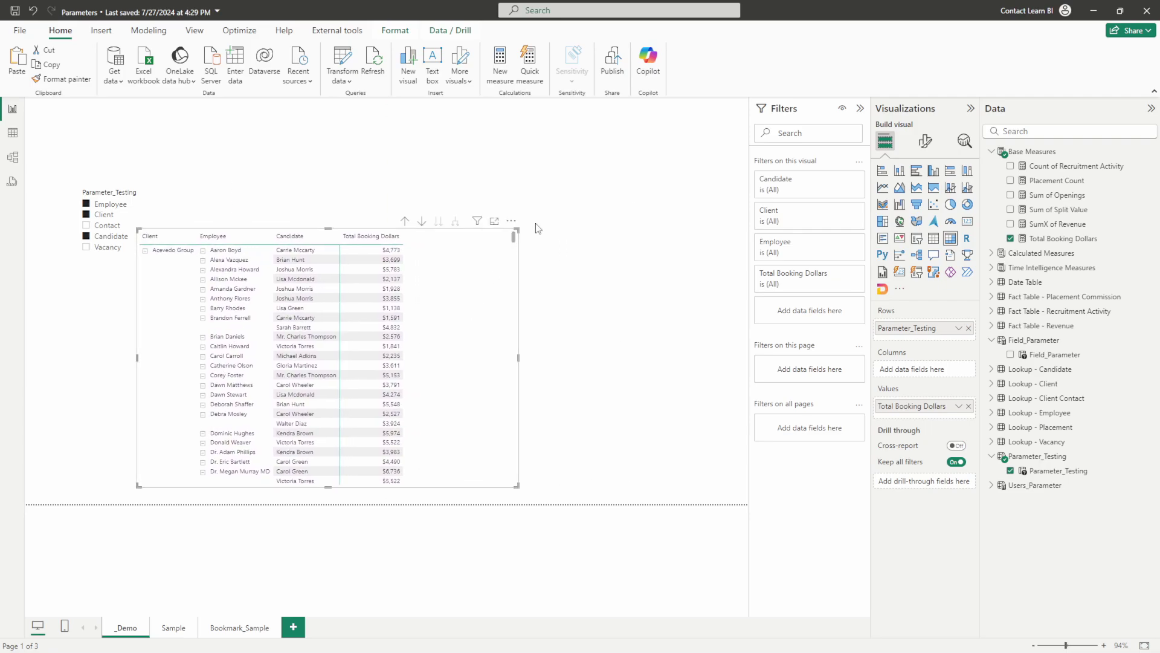
left_click_drag(518, 229, 414, 330)
scroll(318, 354, "down", 5)
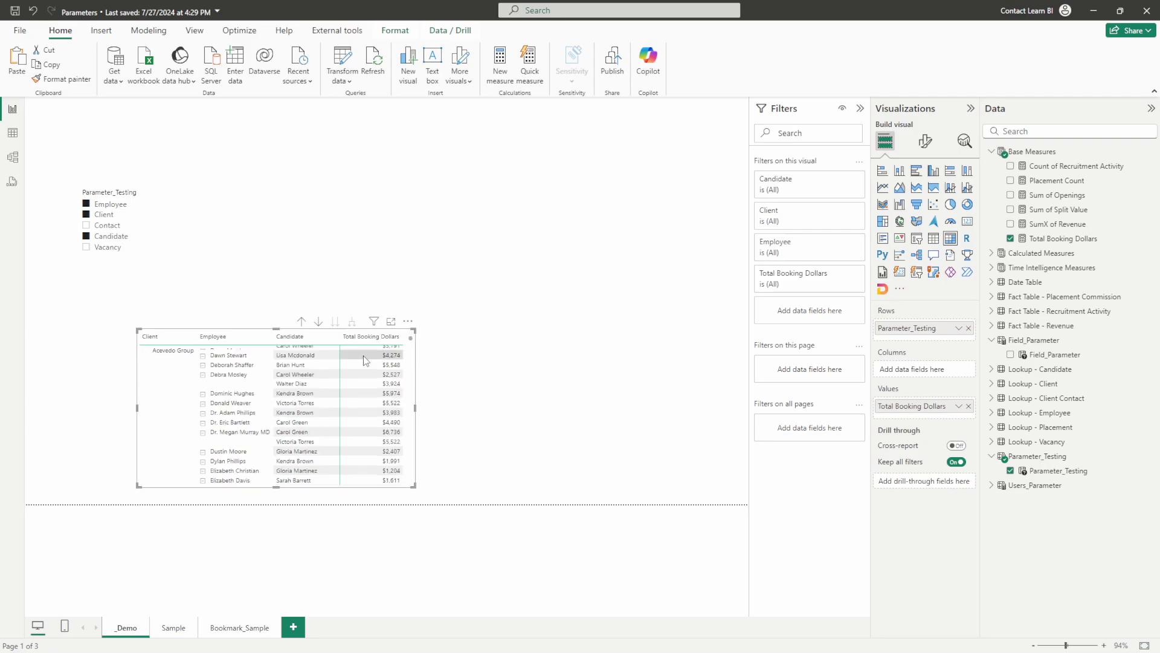
scroll(317, 353, "up", 5)
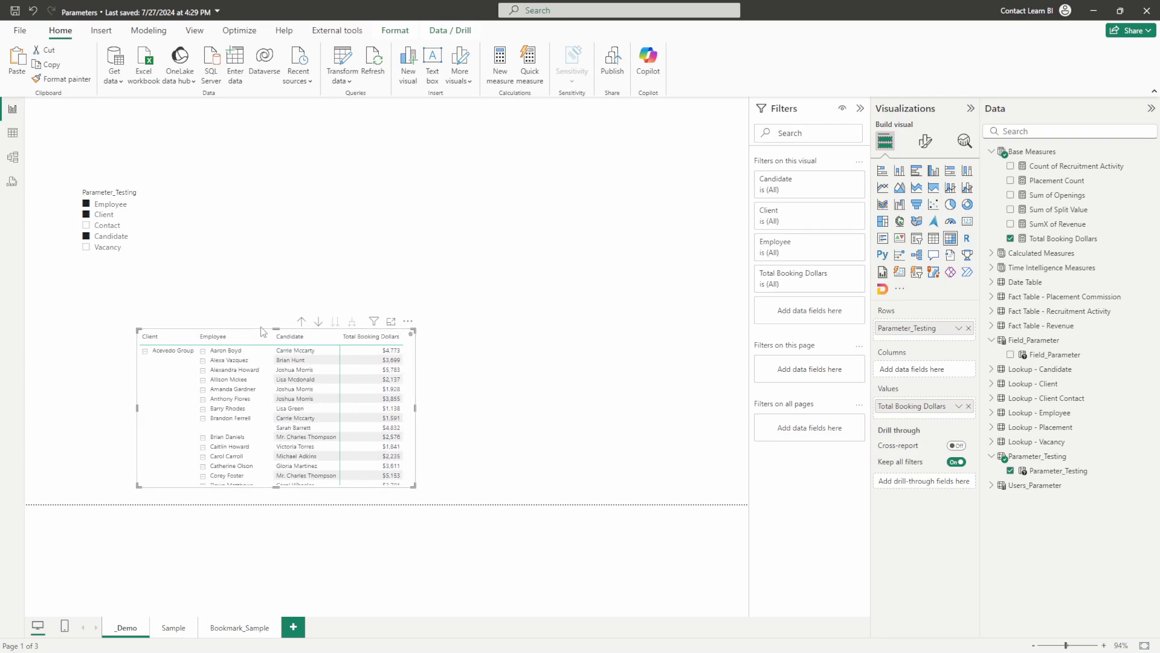
left_click_drag(263, 337, 157, 330)
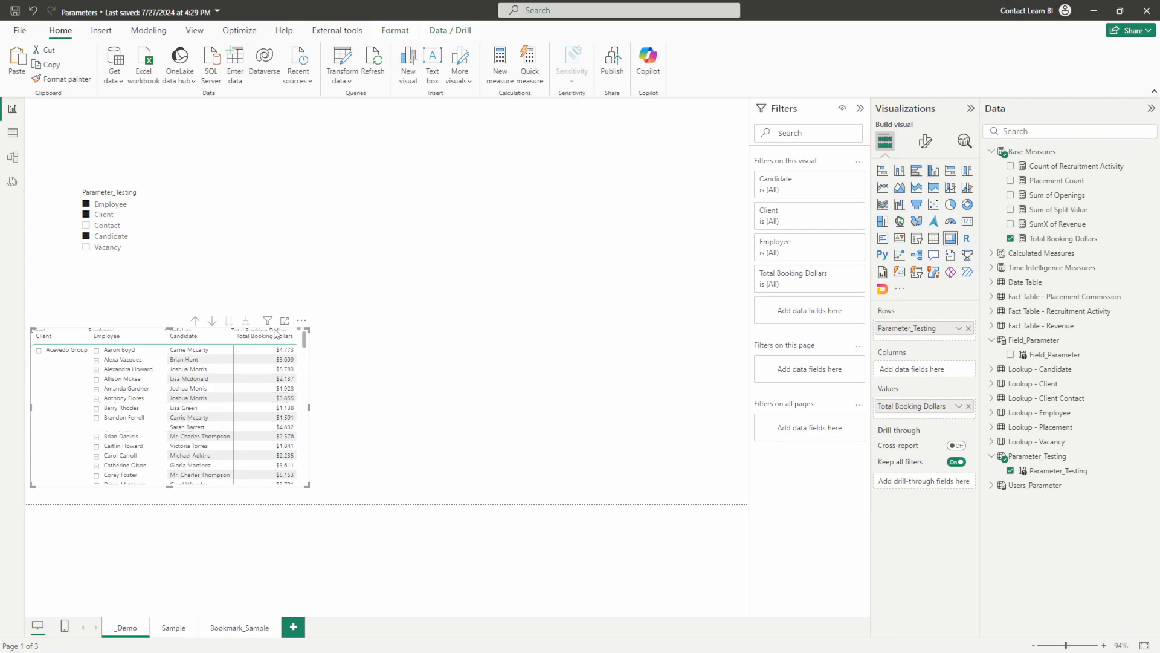
Duplicate the matrix to the right of the slicer and convert the copy to a clustered column chart.
left_click_drag(275, 332, 613, 166, "ctrl")
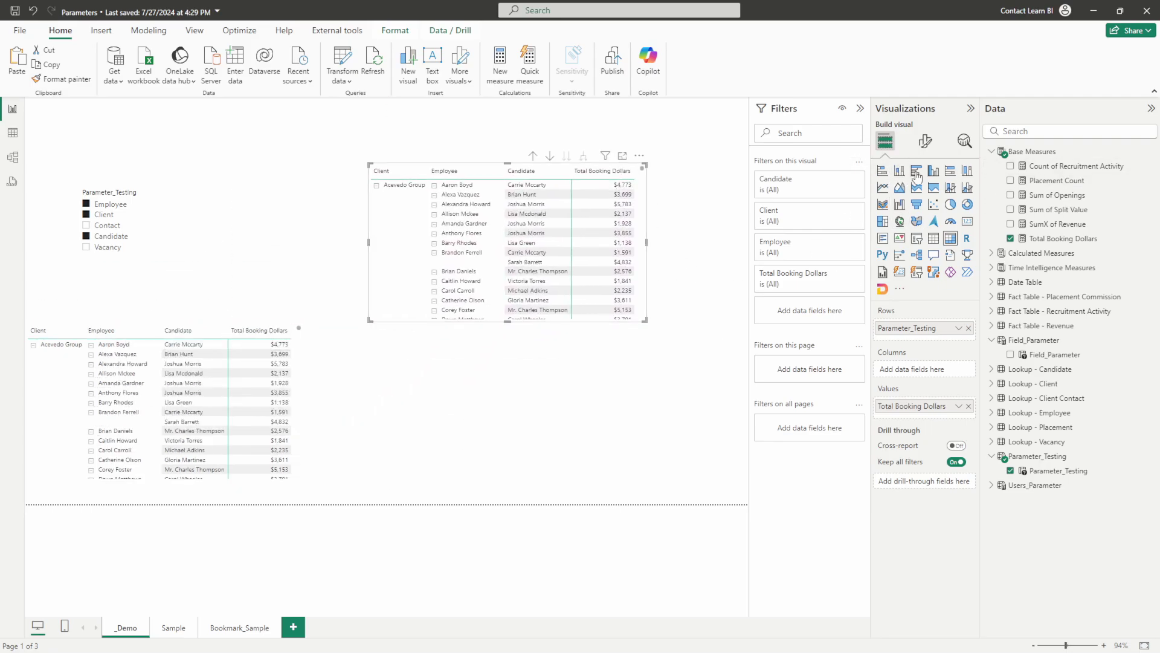
left_click(934, 170)
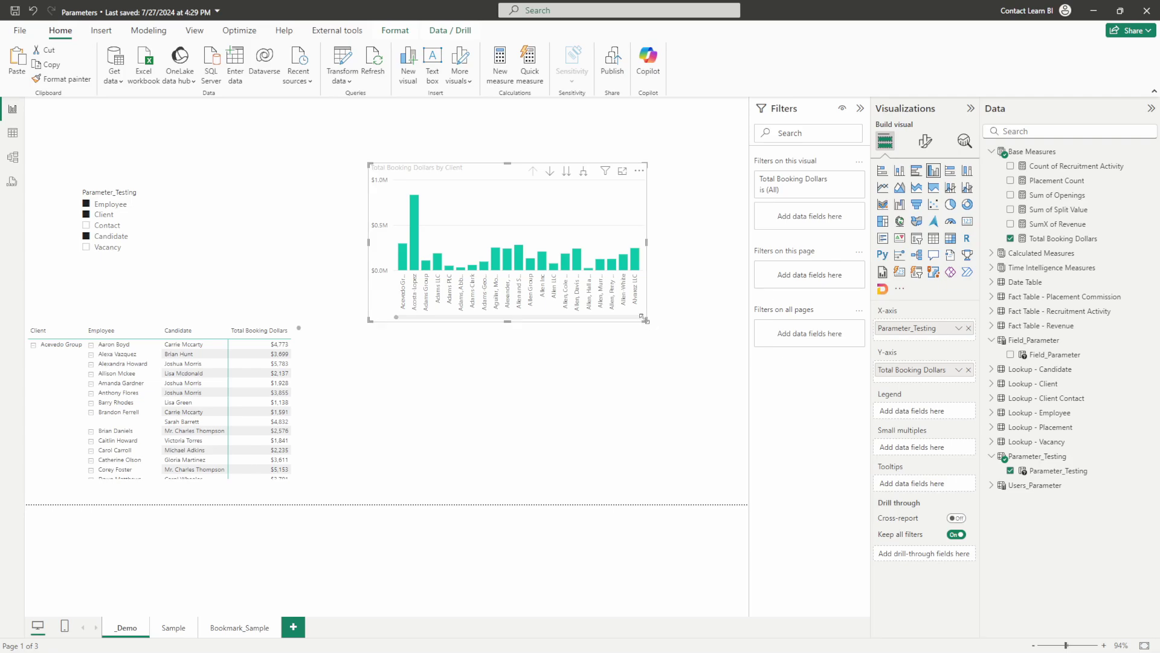
left_click_drag(582, 186, 593, 223)
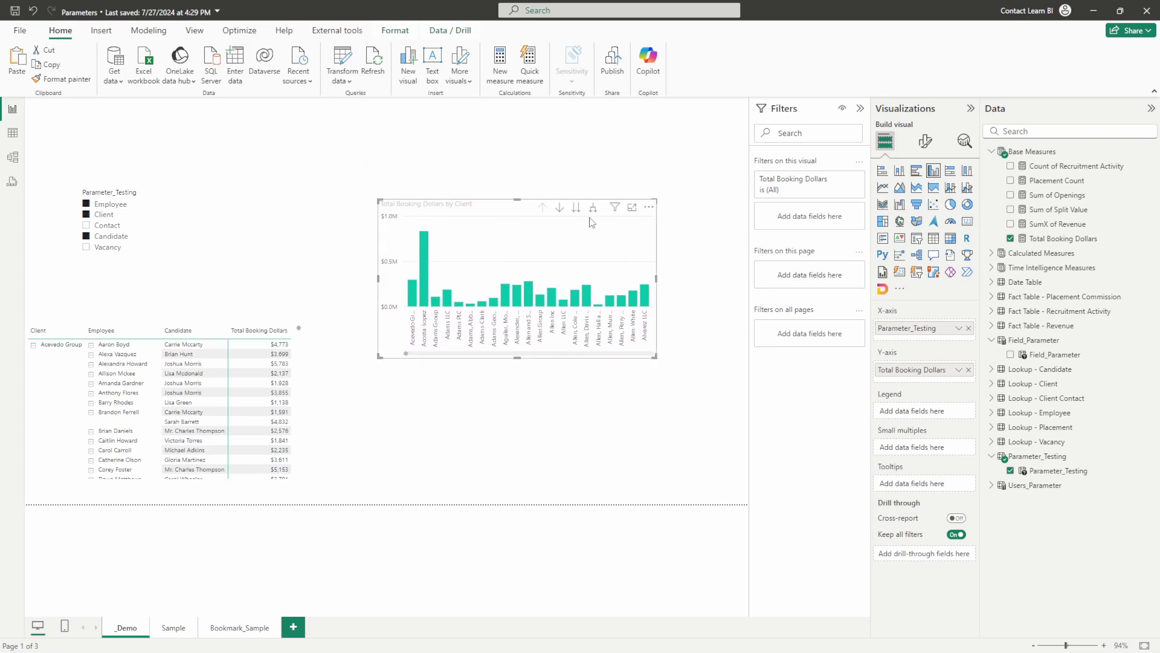
Try the column chart's hierarchy level navigation, turn on its drill-down mode, and move the chart slightly higher.
left_click(574, 207)
left_click(543, 208)
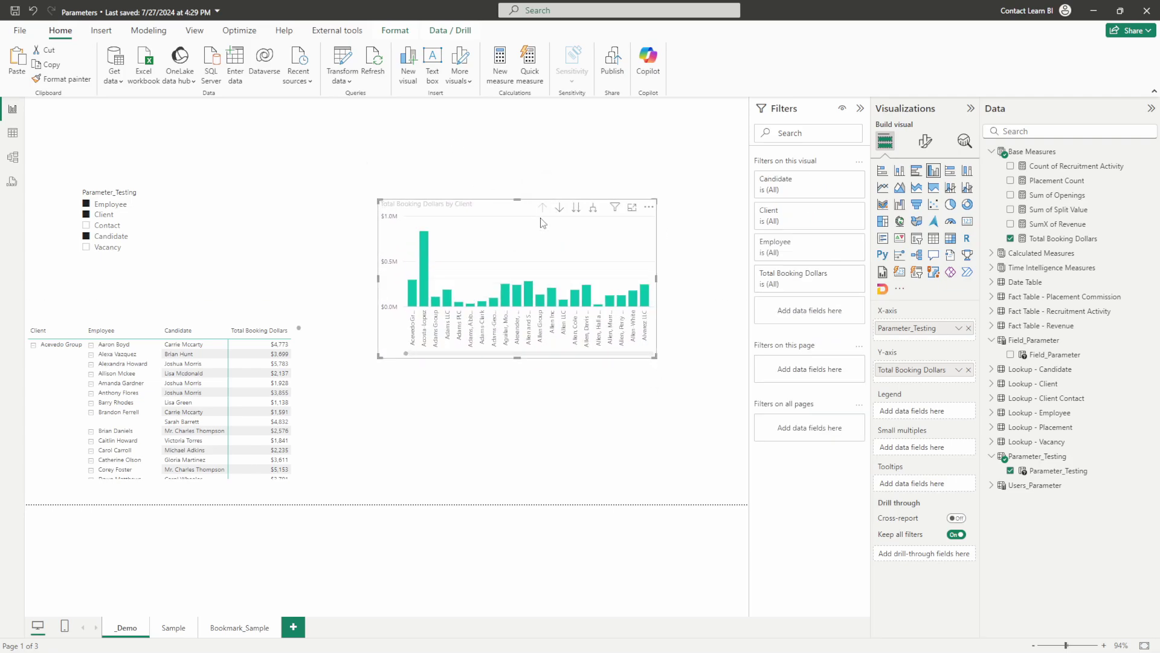
left_click(560, 208)
left_click_drag(466, 206, 461, 174)
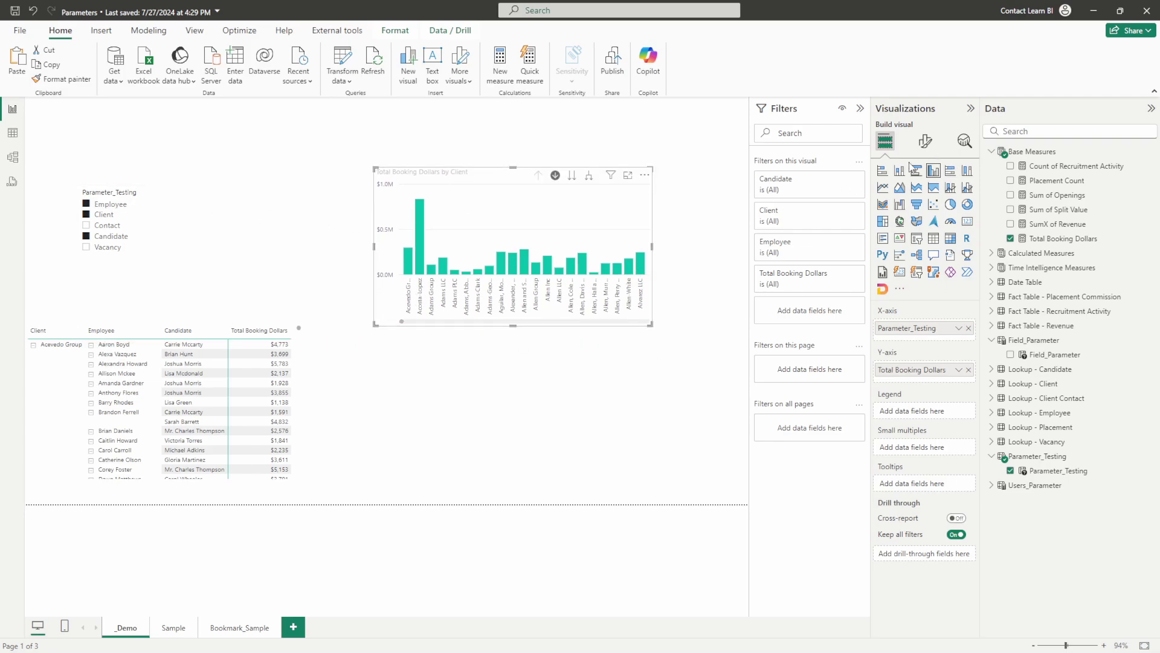
Turn on the Y-axis title of the column chart.
left_click(925, 141)
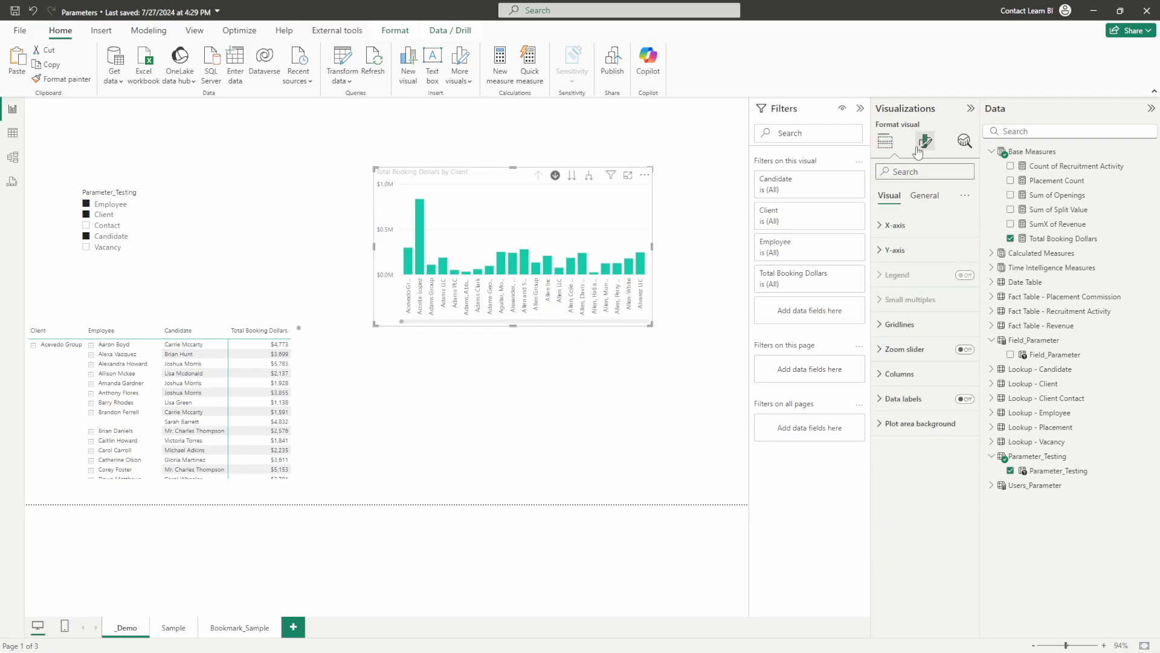
left_click(913, 252)
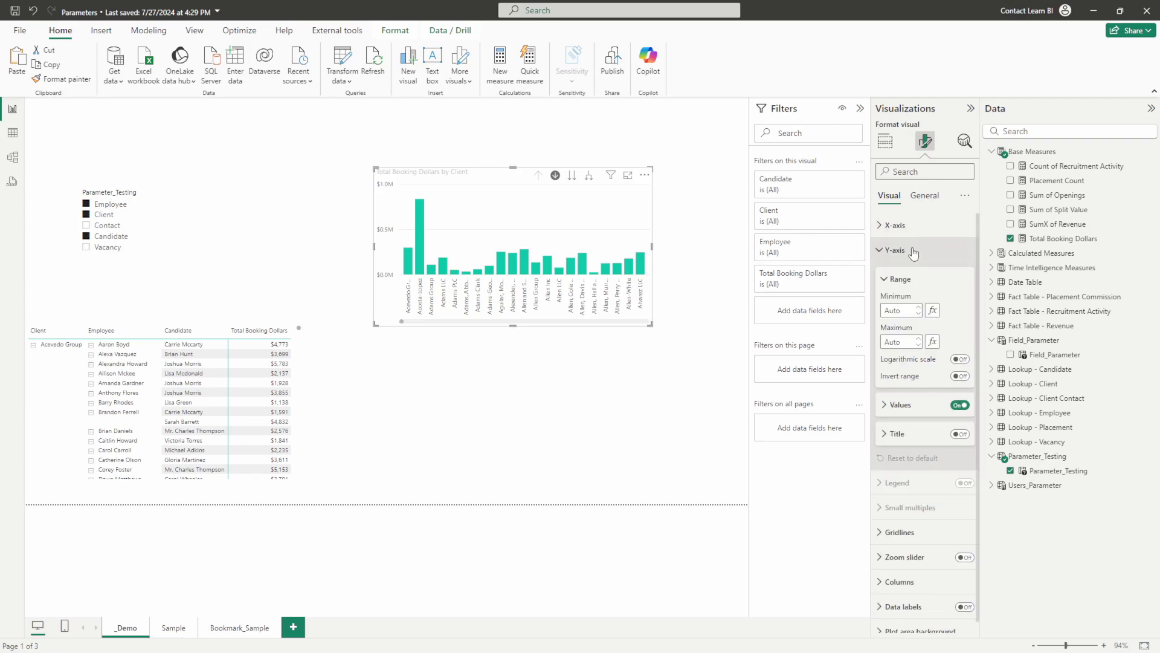
left_click(961, 435)
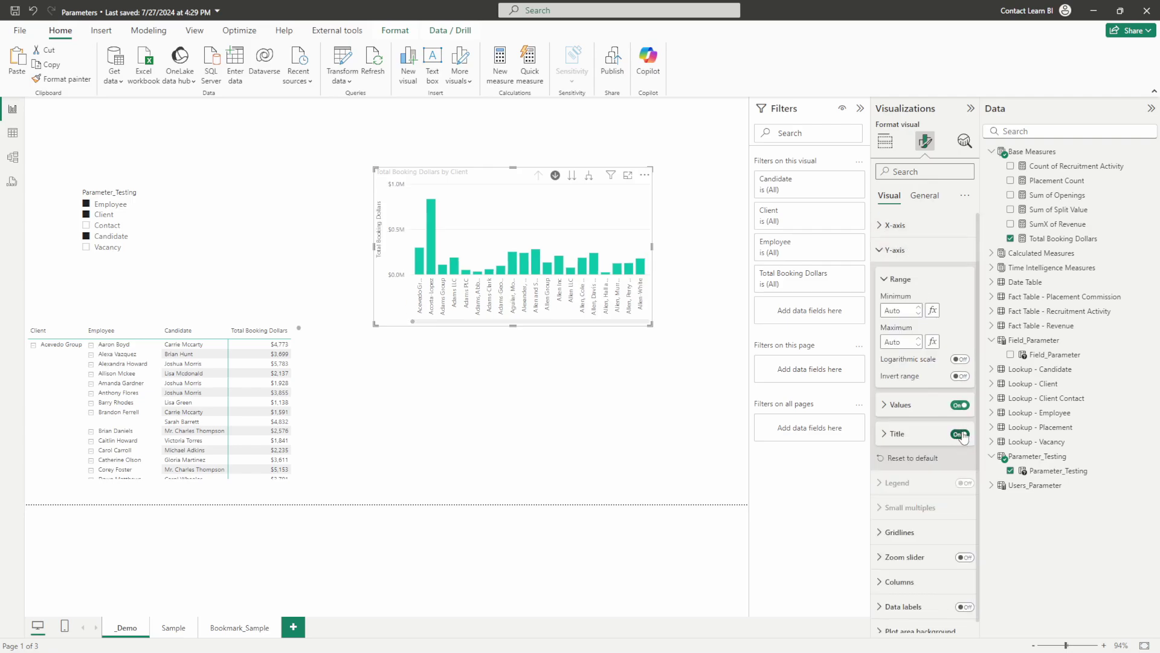
Turn off the column chart's Y-axis title and turn on its X-axis title.
left_click(962, 435)
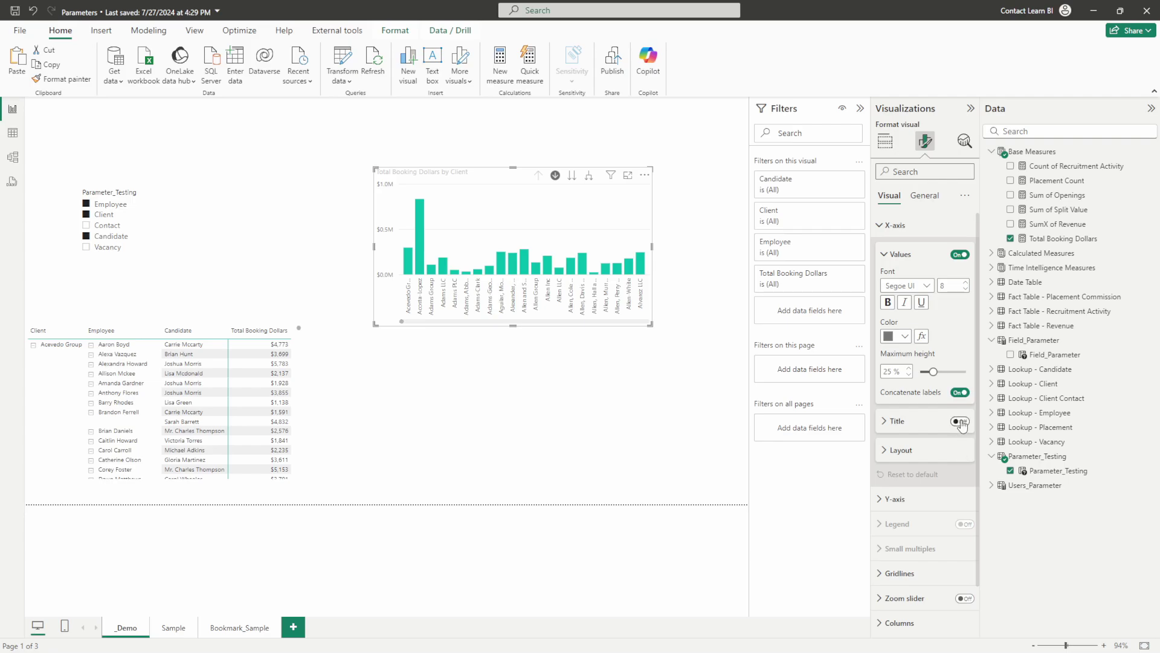
left_click(961, 422)
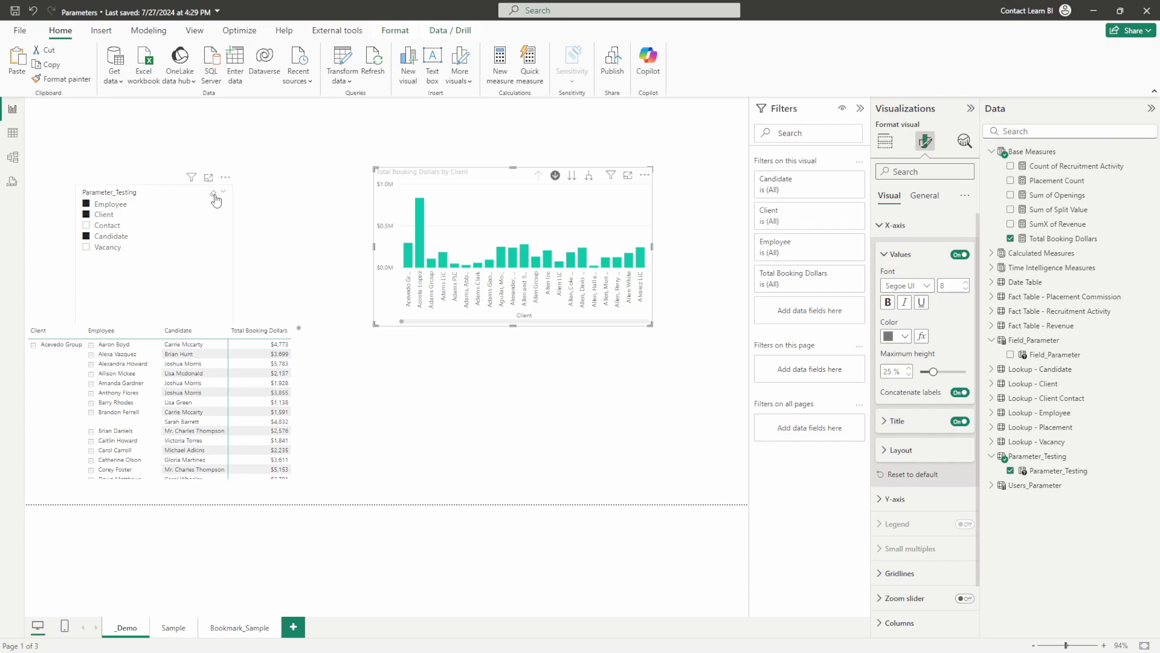
Clear the Parameter_Testing slicer selection and reposition the visuals, with the chart slightly lower and further left and the slicer higher.
left_click(213, 193)
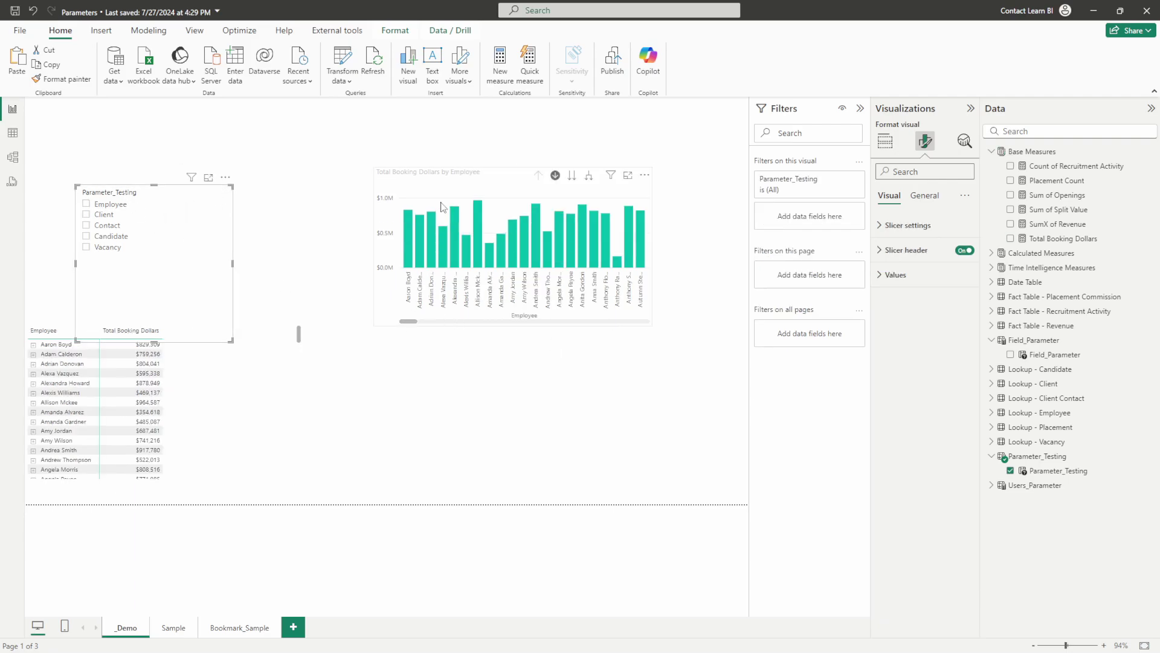
left_click_drag(439, 184, 412, 201)
left_click_drag(116, 191, 109, 148)
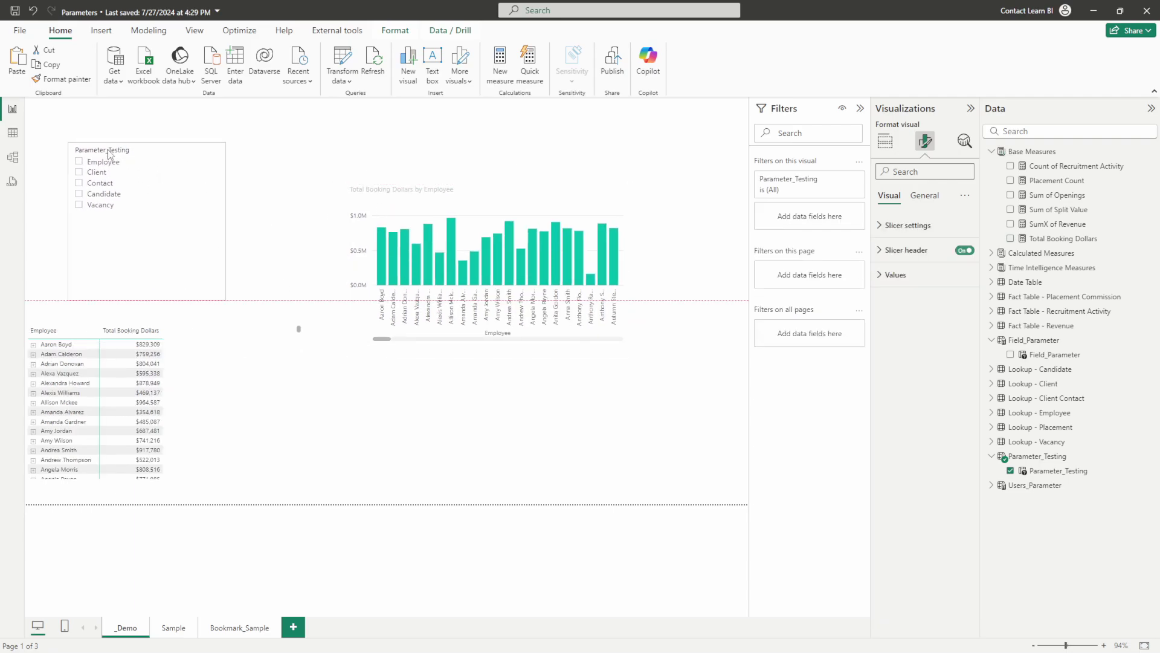
Examine the Parameter_Testing definition, especially the Employee entry and its order number.
left_click(1055, 470)
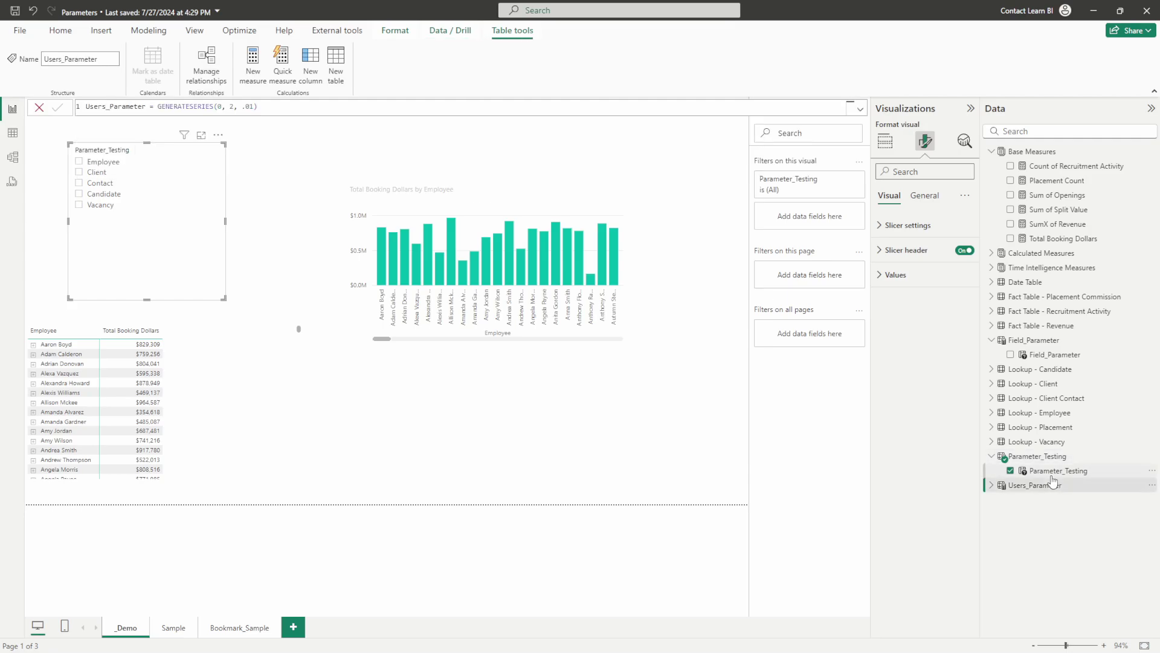
left_click_drag(299, 150, 154, 151)
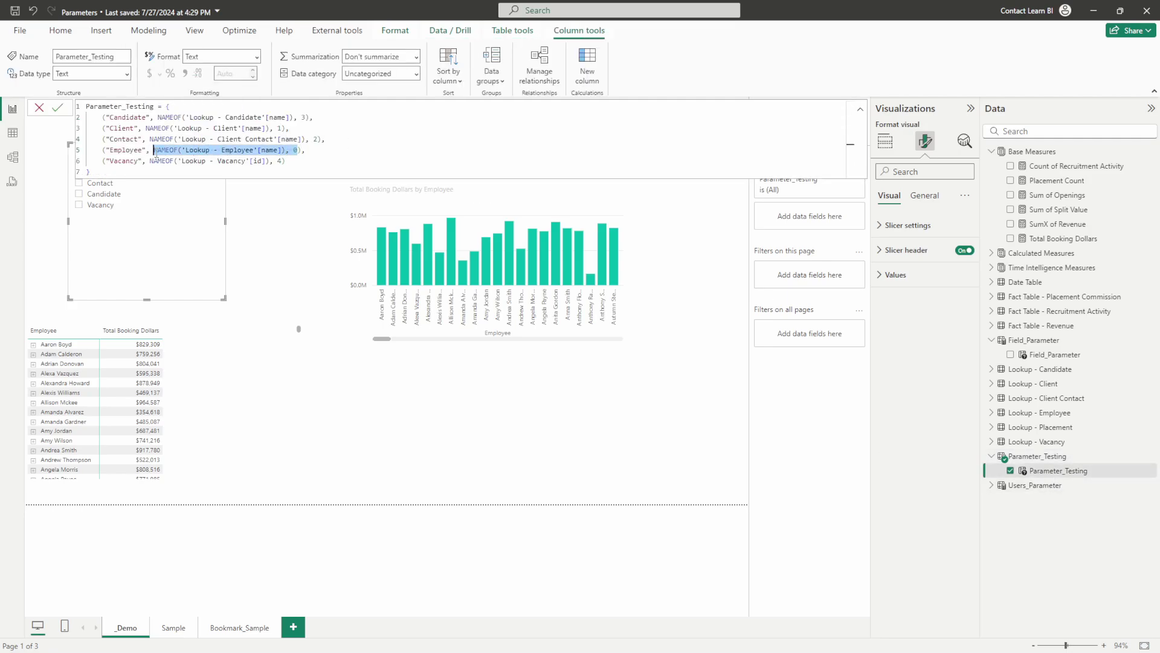
left_click(297, 151)
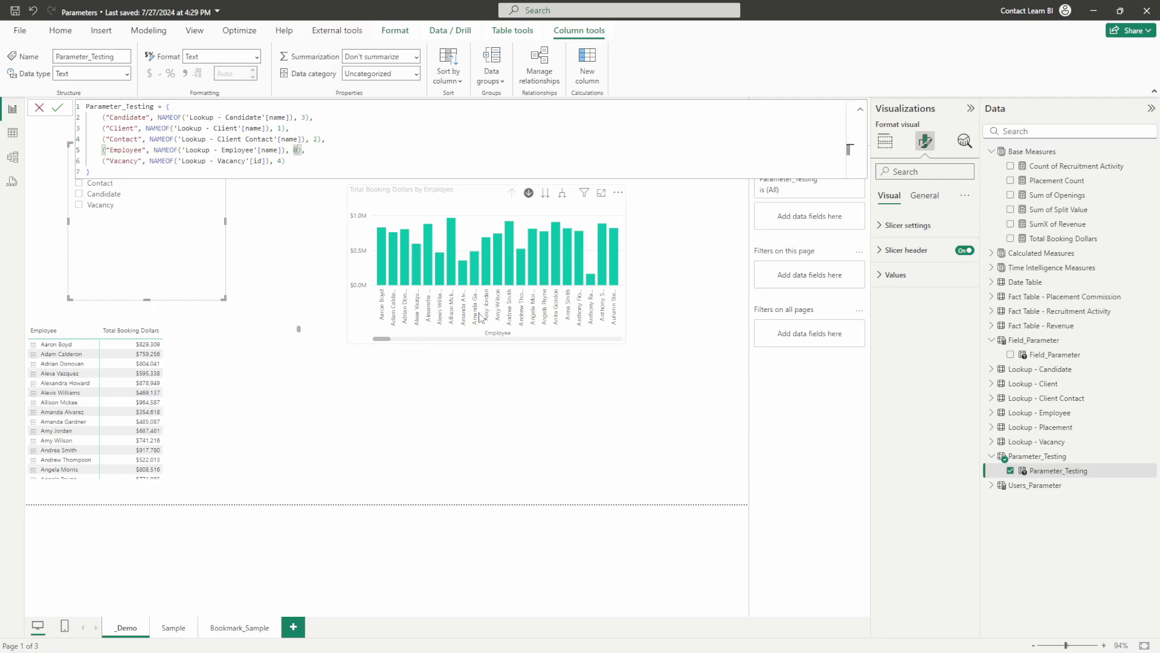
Align the matrix under the slicer and compare how Parameter_Testing is used in the chart's X-axis and the matrix's rows.
left_click(266, 396)
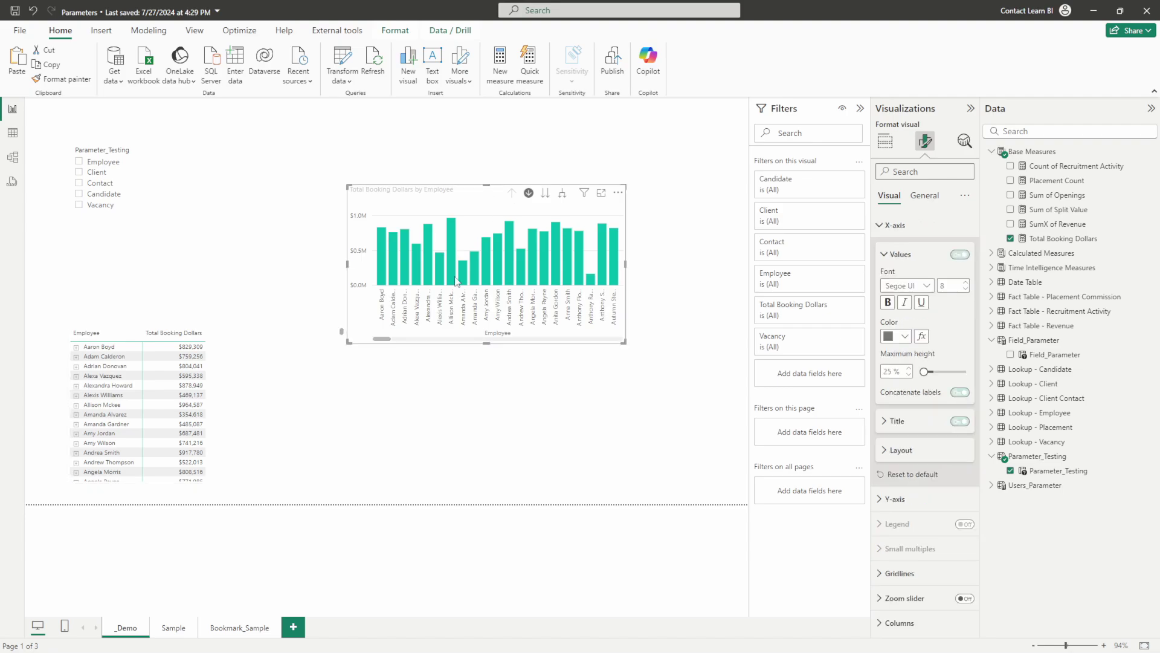
left_click(396, 321)
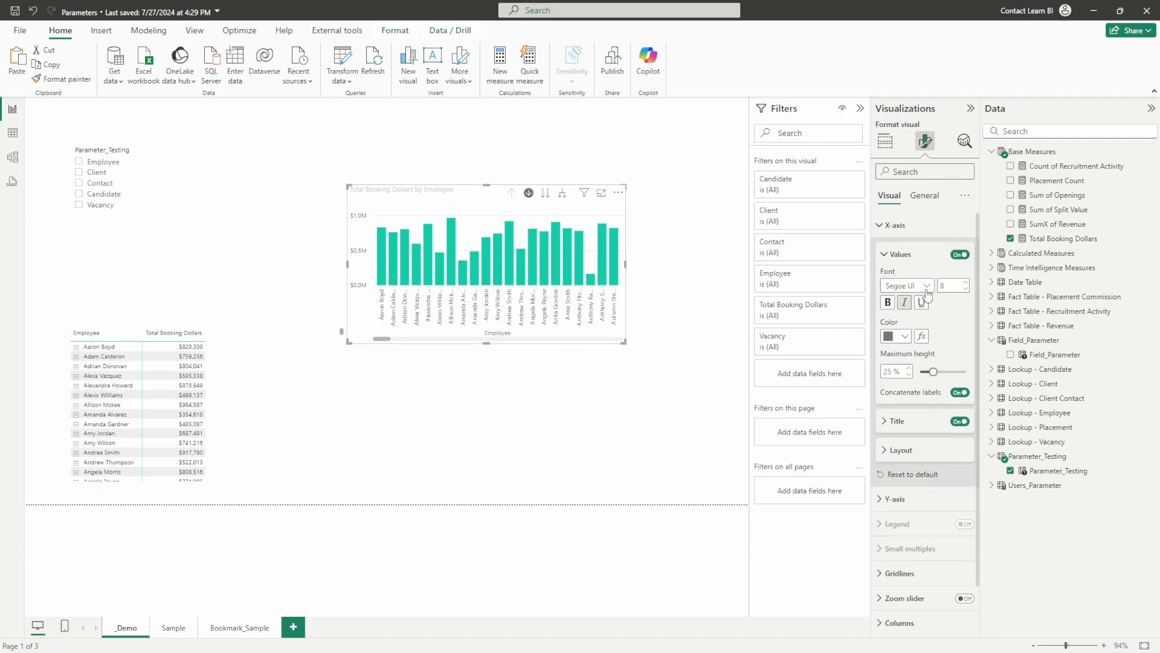
left_click(886, 141)
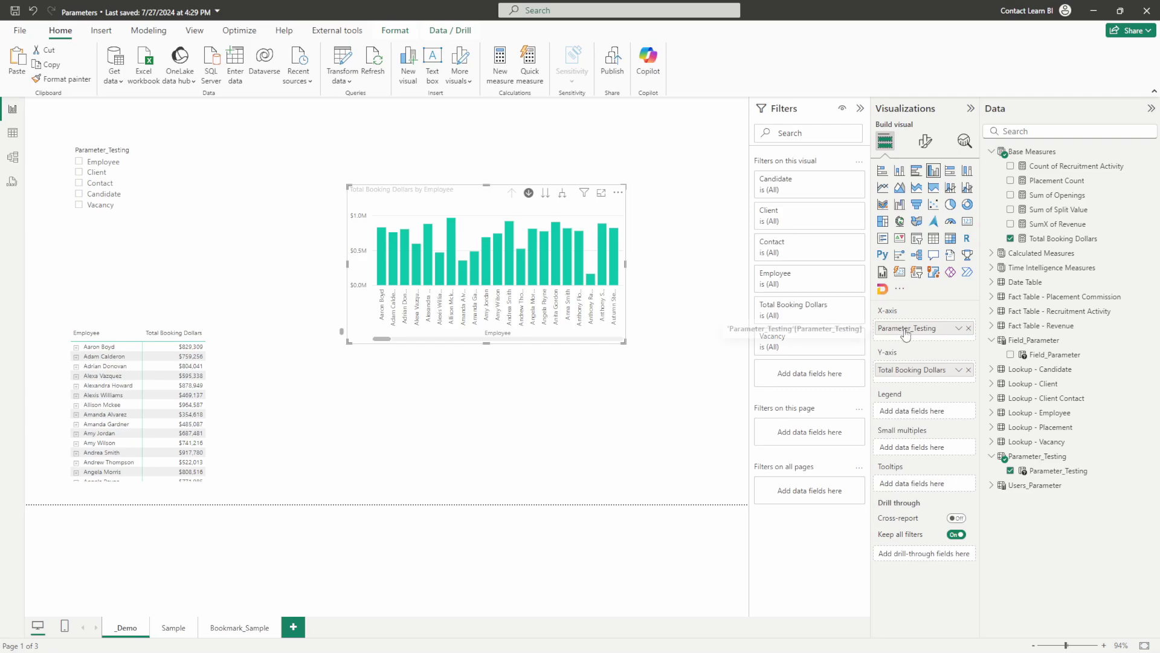
left_click(276, 414)
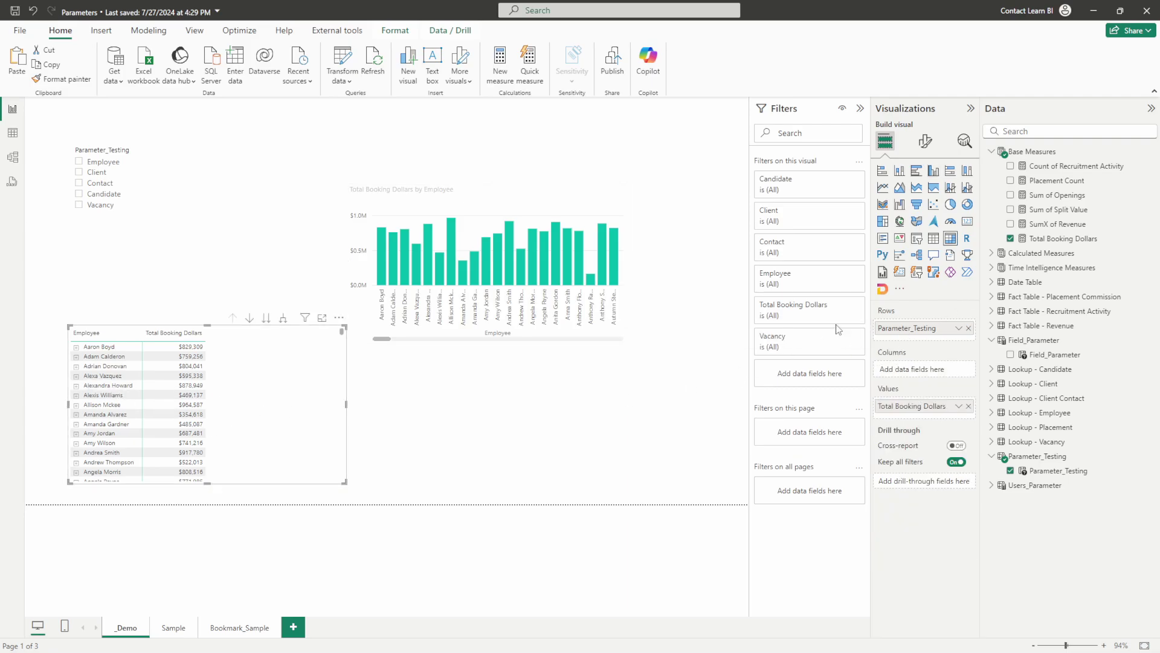
left_click(472, 192)
Drill the column chart into the tallest employee bar and expand all hierarchy levels in the matrix.
mouse_move(450, 275)
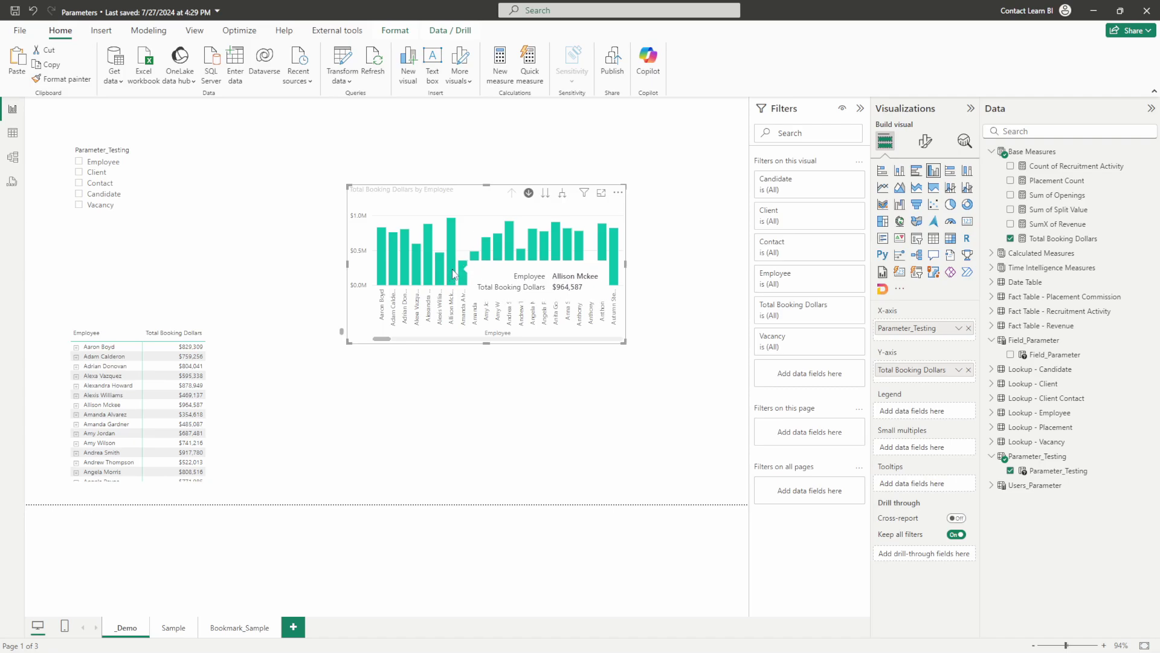
left_click(453, 270)
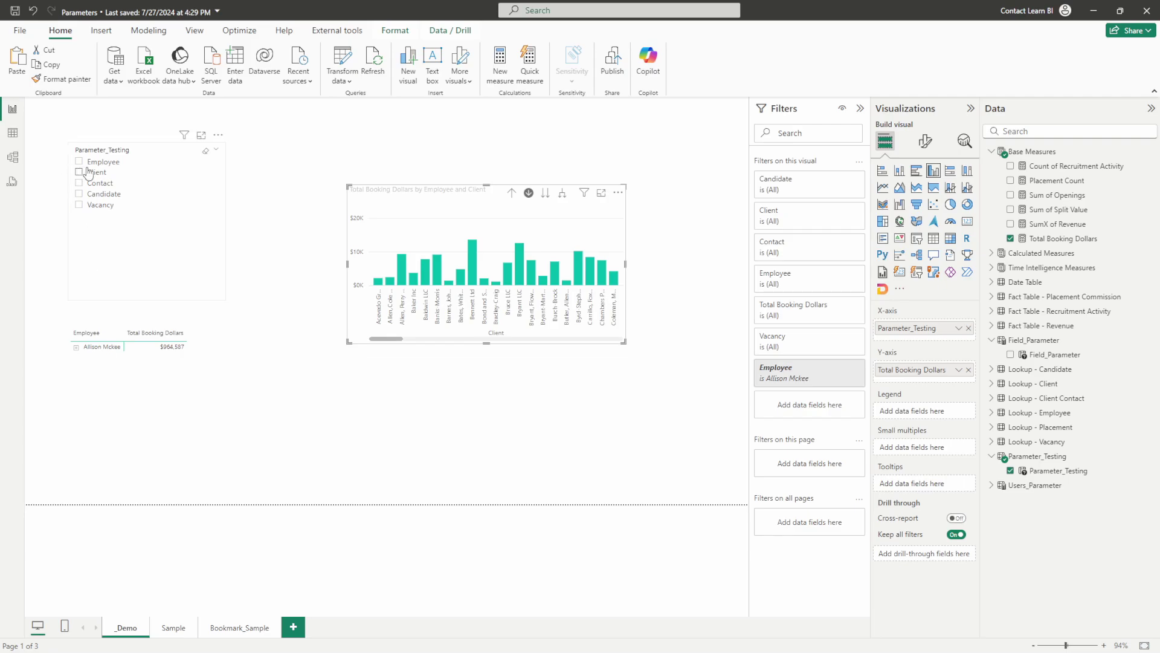
right_click(77, 355)
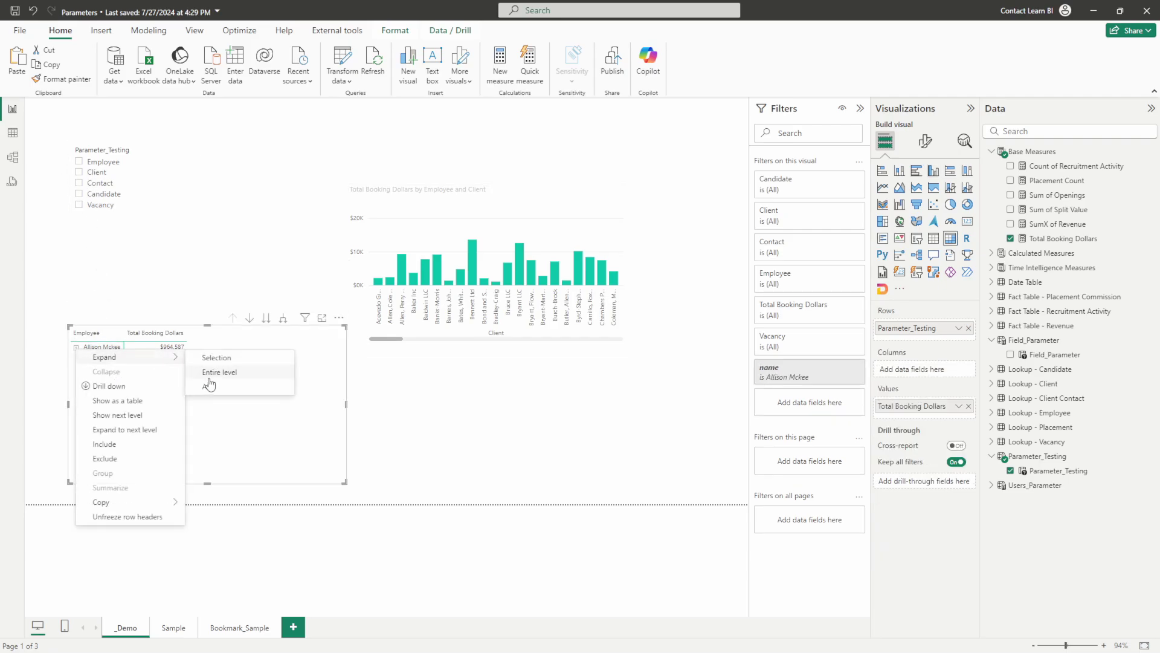
left_click(232, 390)
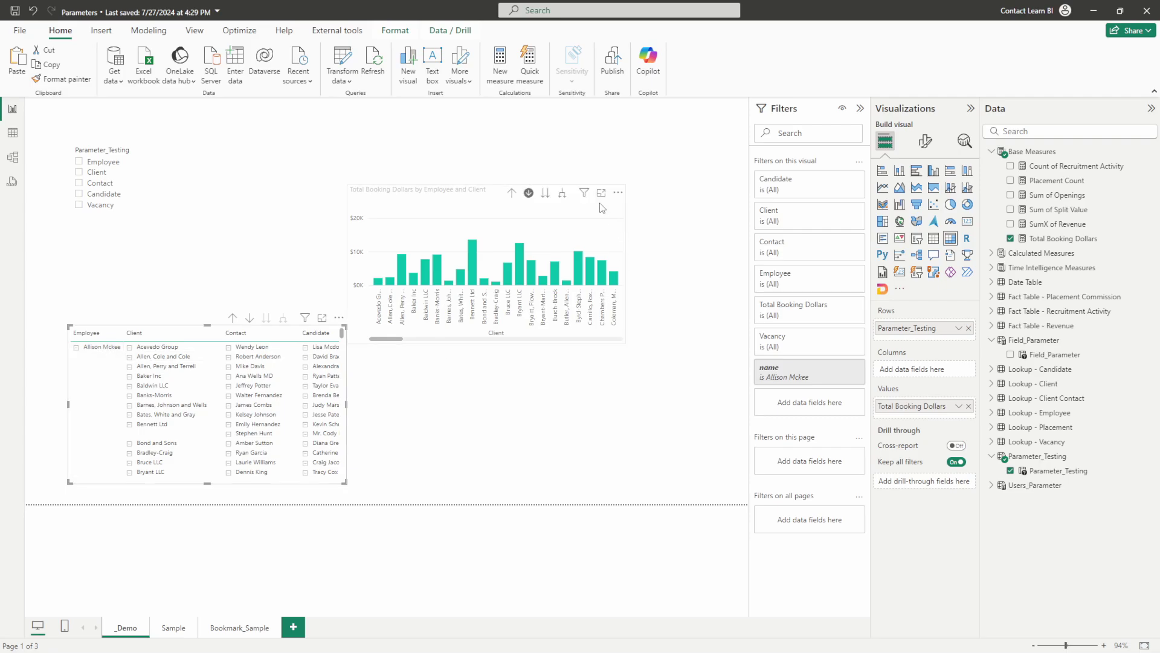
Drill the column chart into Bryant LLC and return to the client level.
left_click(529, 193)
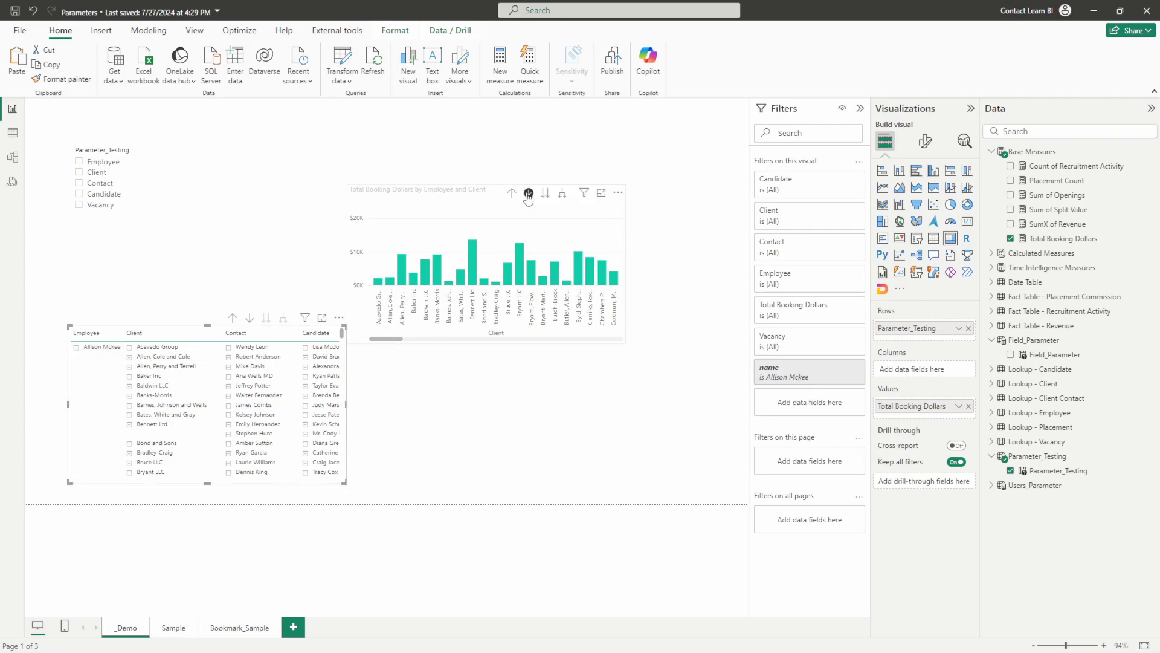
left_click(518, 271)
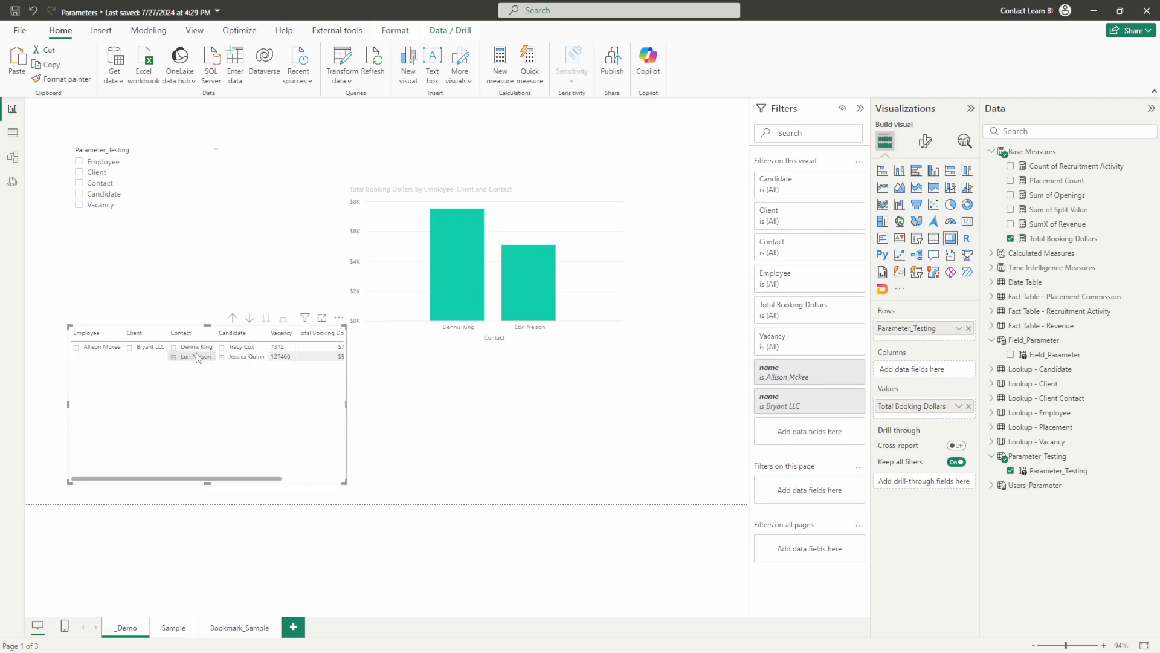
left_click(510, 194)
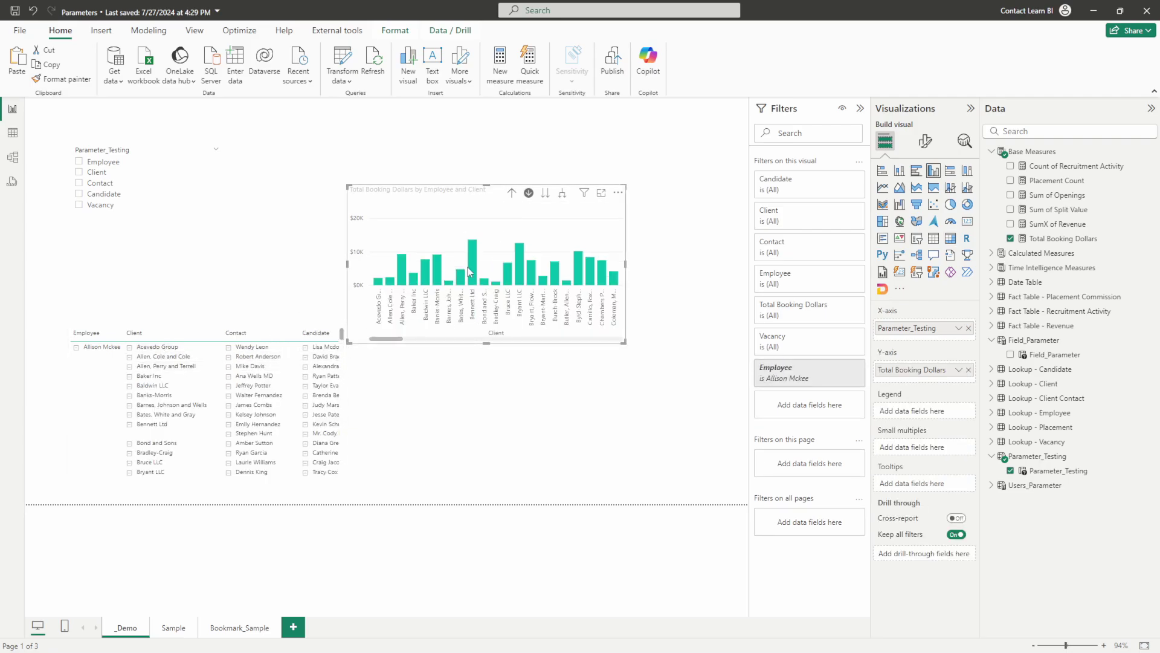
Drill the column chart into Bennett Ltd, through its taller contact bar and the candidate, down to the vacancy level.
left_click(474, 278)
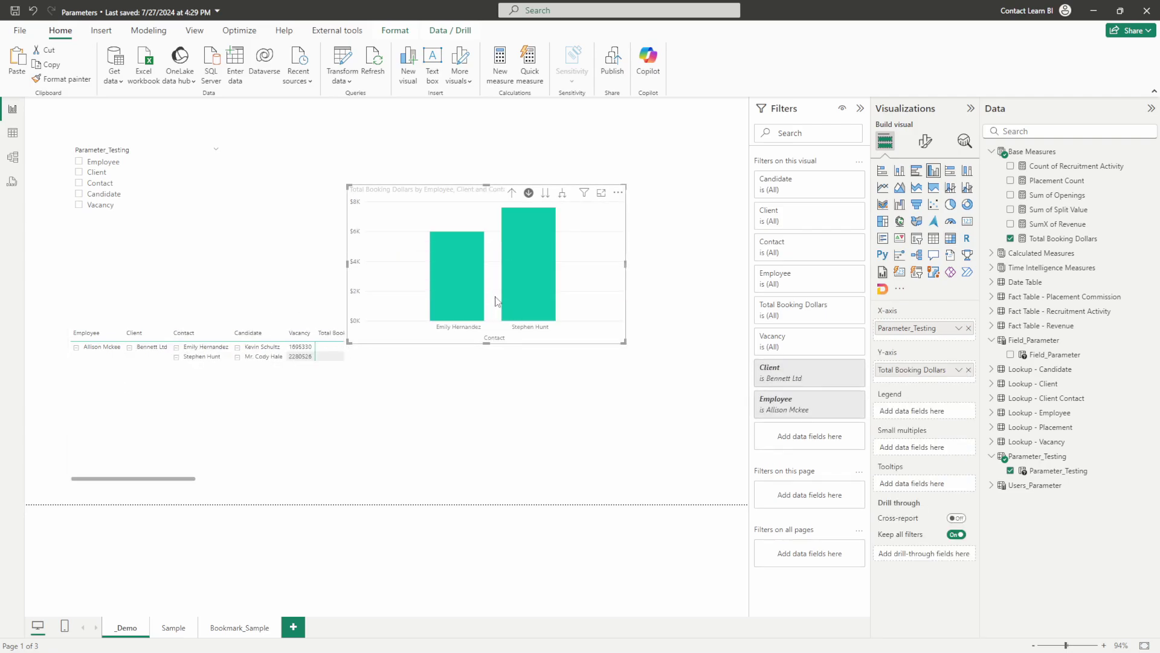
left_click(531, 281)
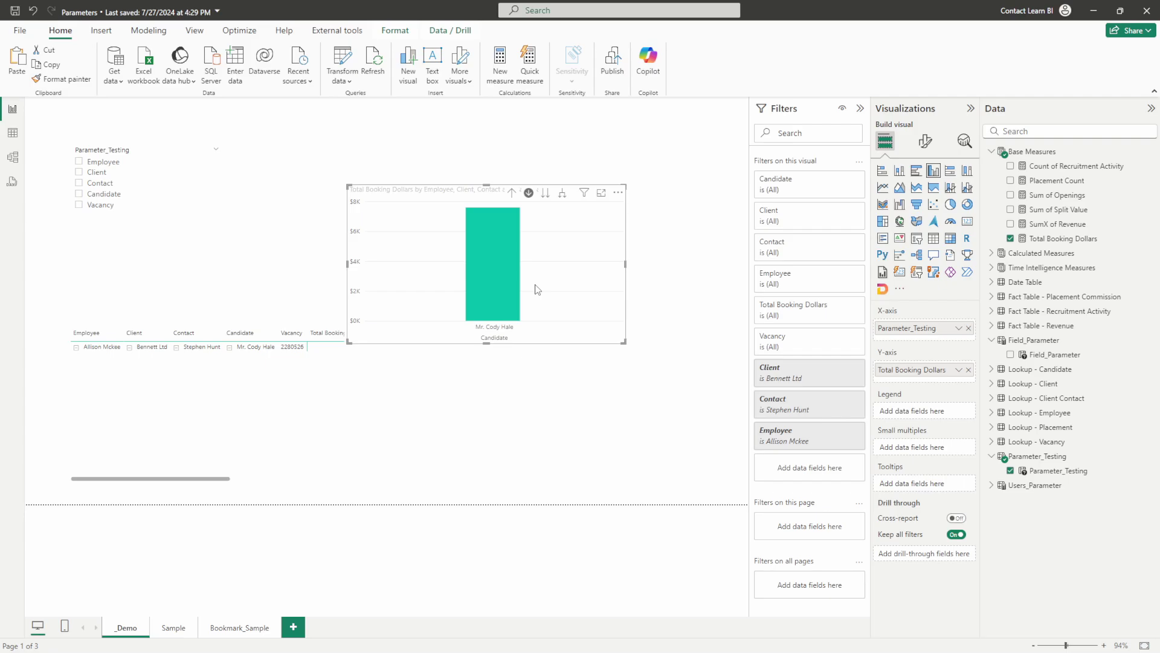
left_click(500, 287)
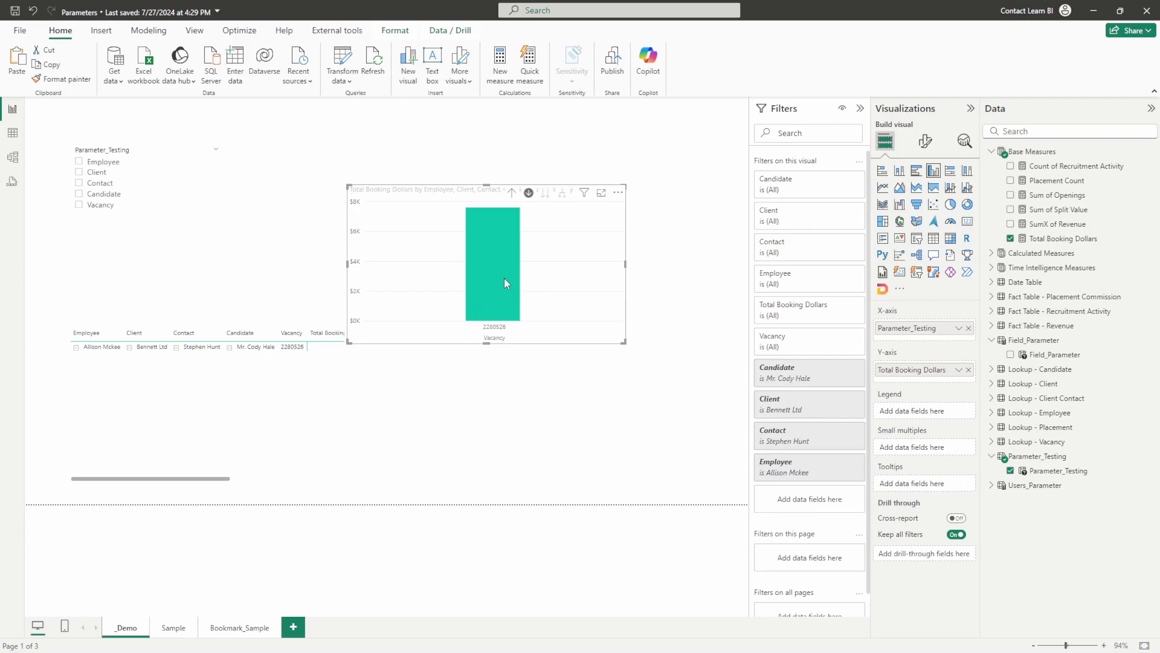
left_click(298, 349)
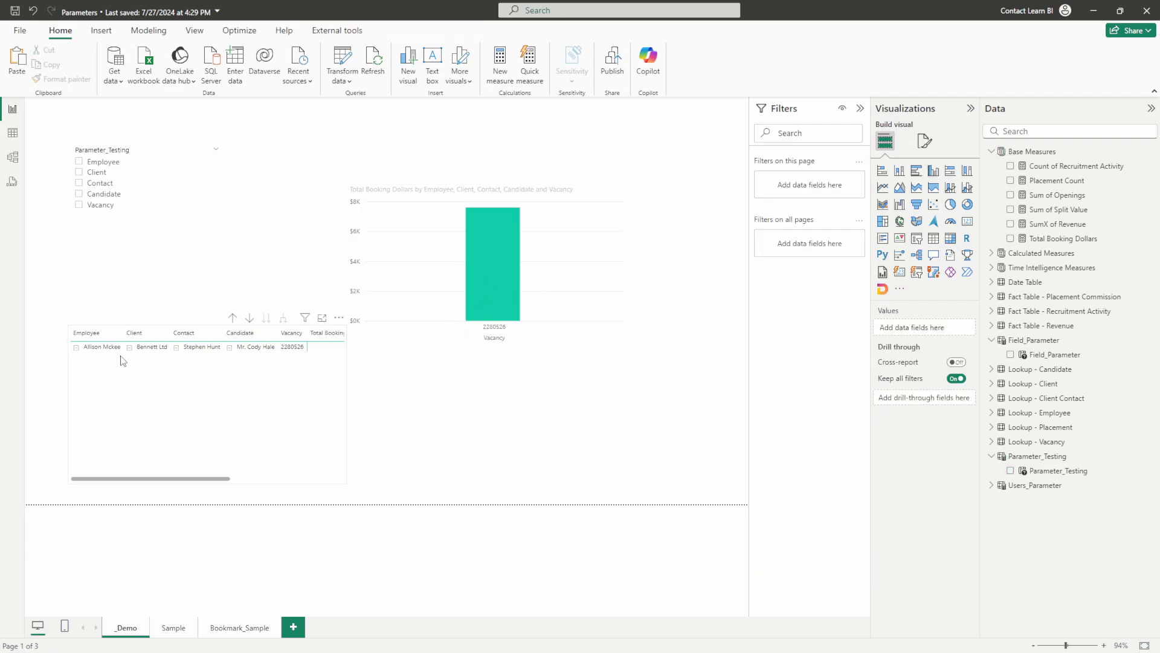
Drill the column chart back up to the employee level and move it slightly to the right.
left_click(411, 191)
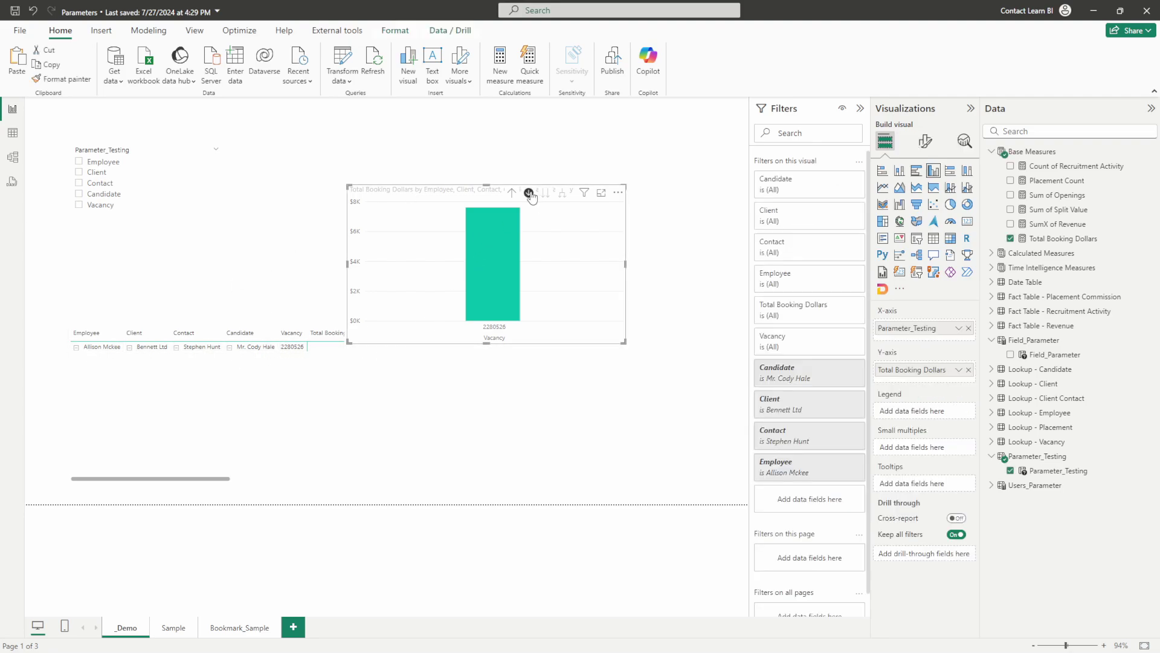
left_click(513, 193)
left_click(513, 193)
left_click(512, 192)
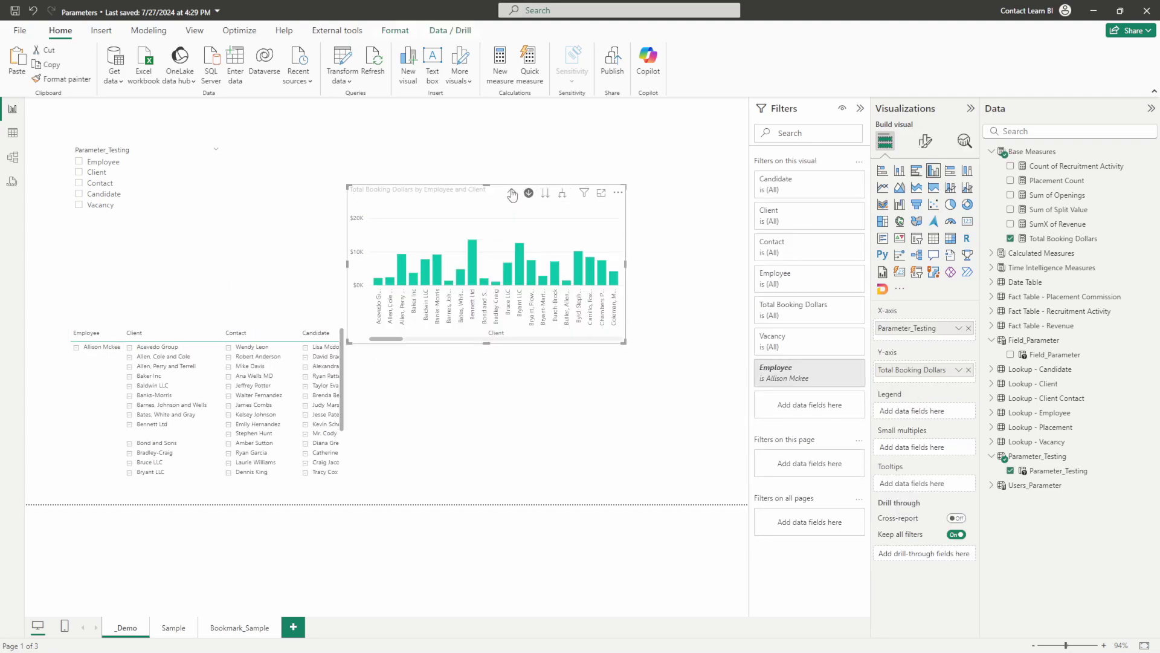
left_click(513, 193)
left_click_drag(433, 191, 451, 191)
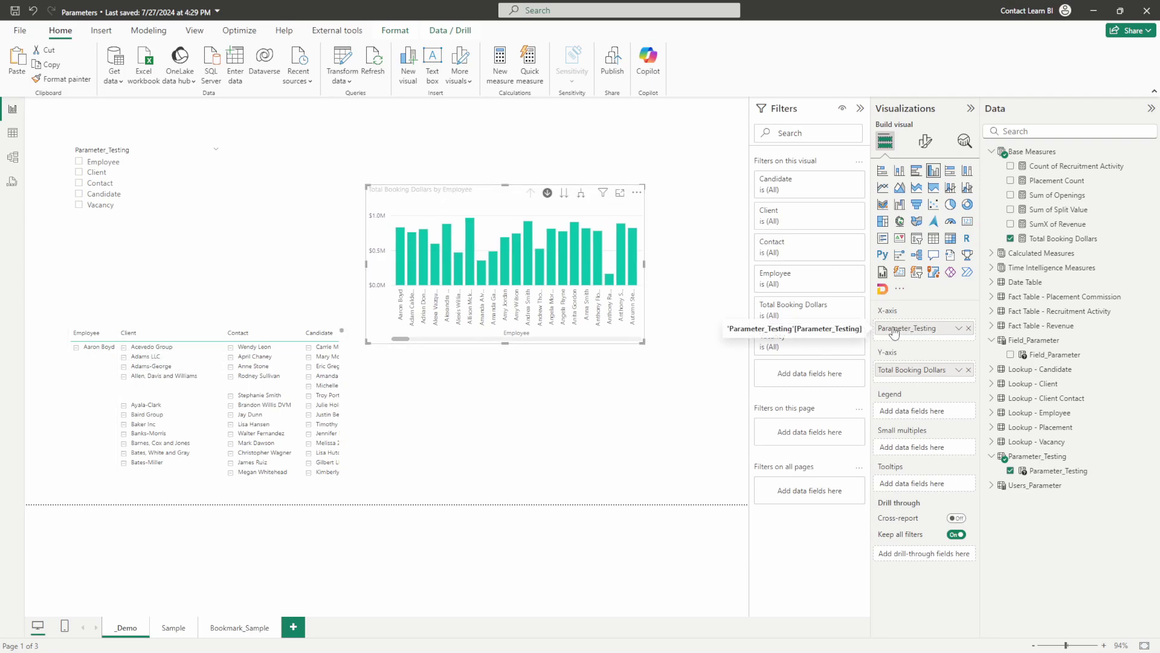
left_click(226, 330)
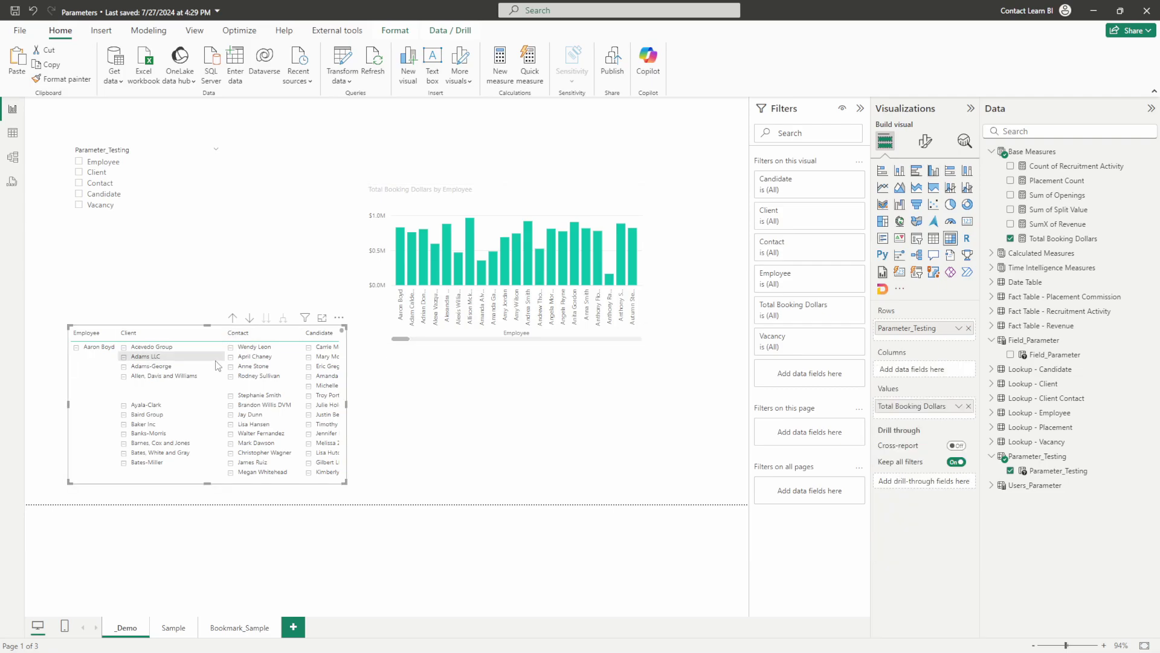
left_click(478, 199)
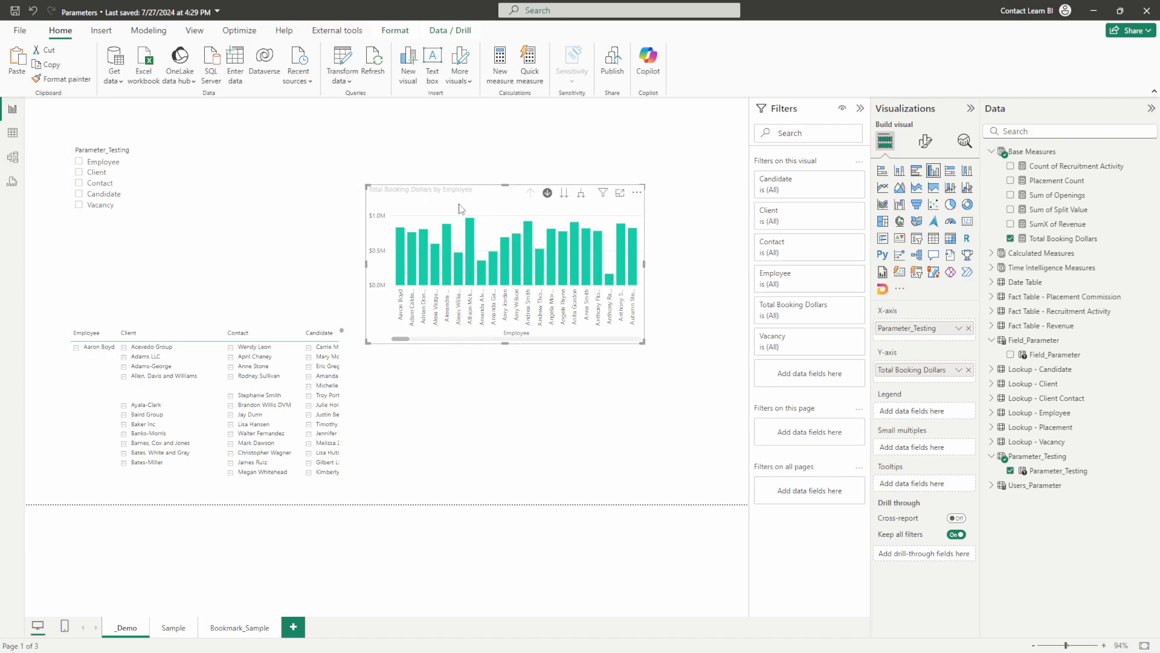
Try Candidate alone in the Parameter_Testing slicer, and replace it with Client and Vacancy.
left_click(100, 194)
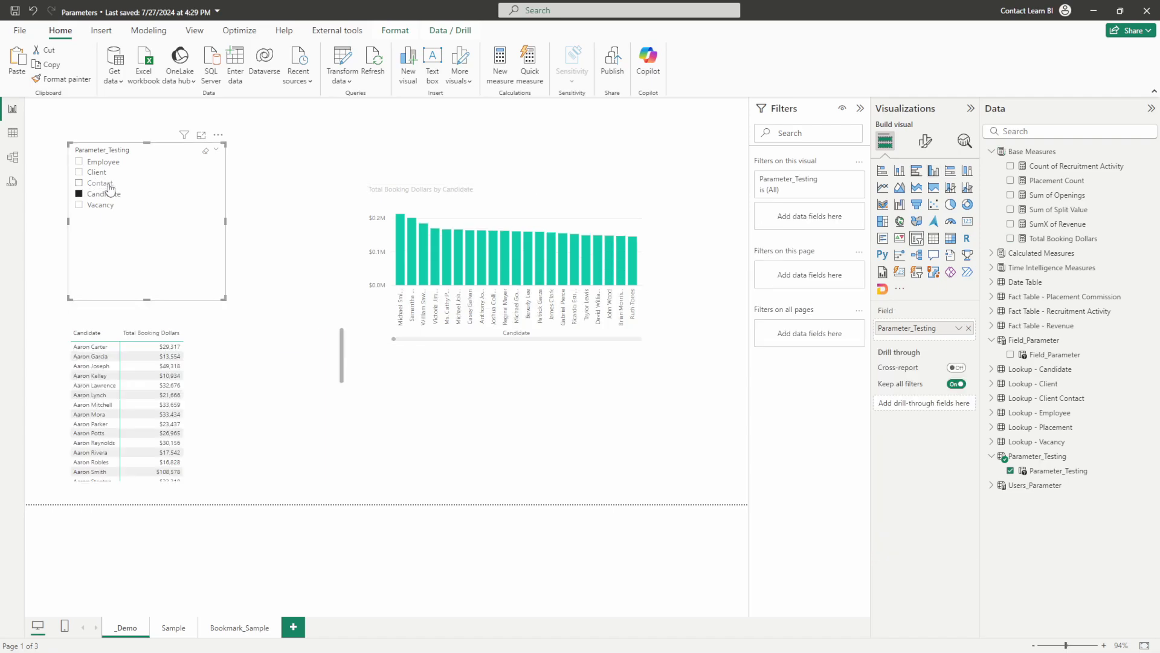
left_click(95, 174)
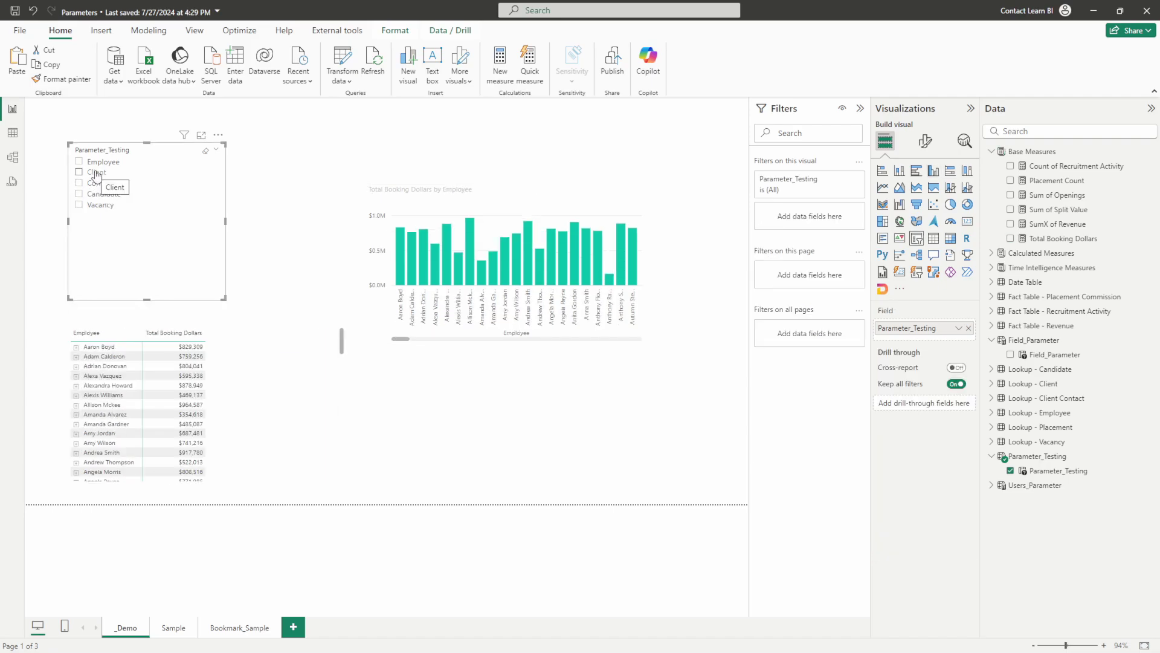
left_click(95, 174)
left_click(100, 205, "ctrl")
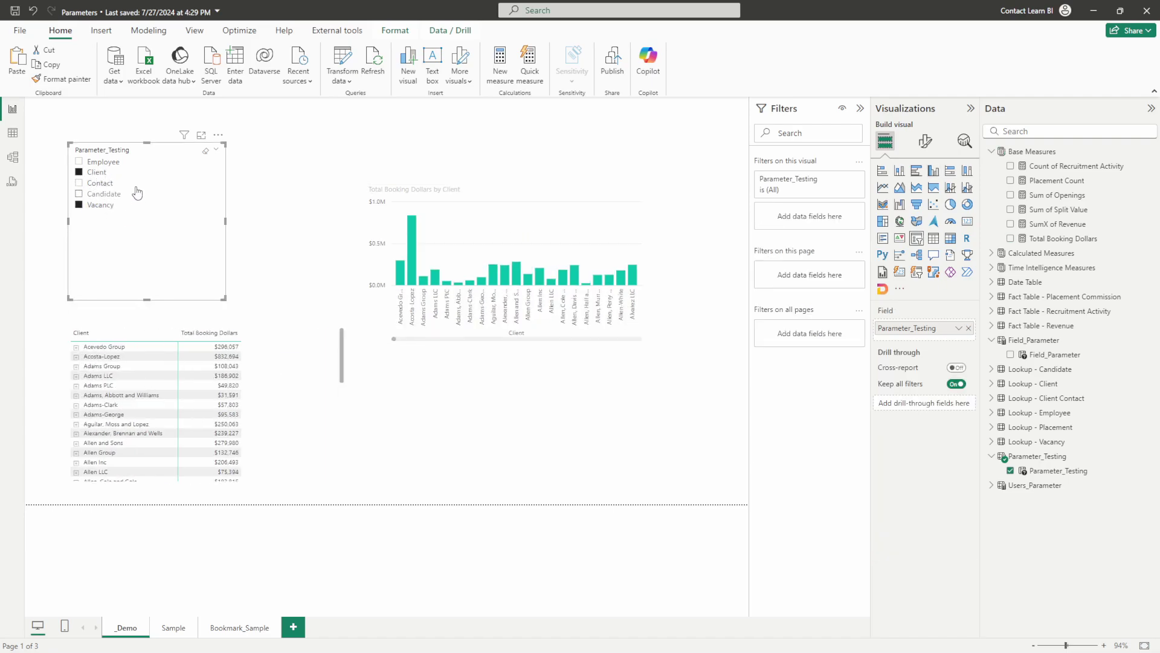
Move the column chart slightly higher, drill into Acosta-Lopez and return to the client level.
left_click(414, 266)
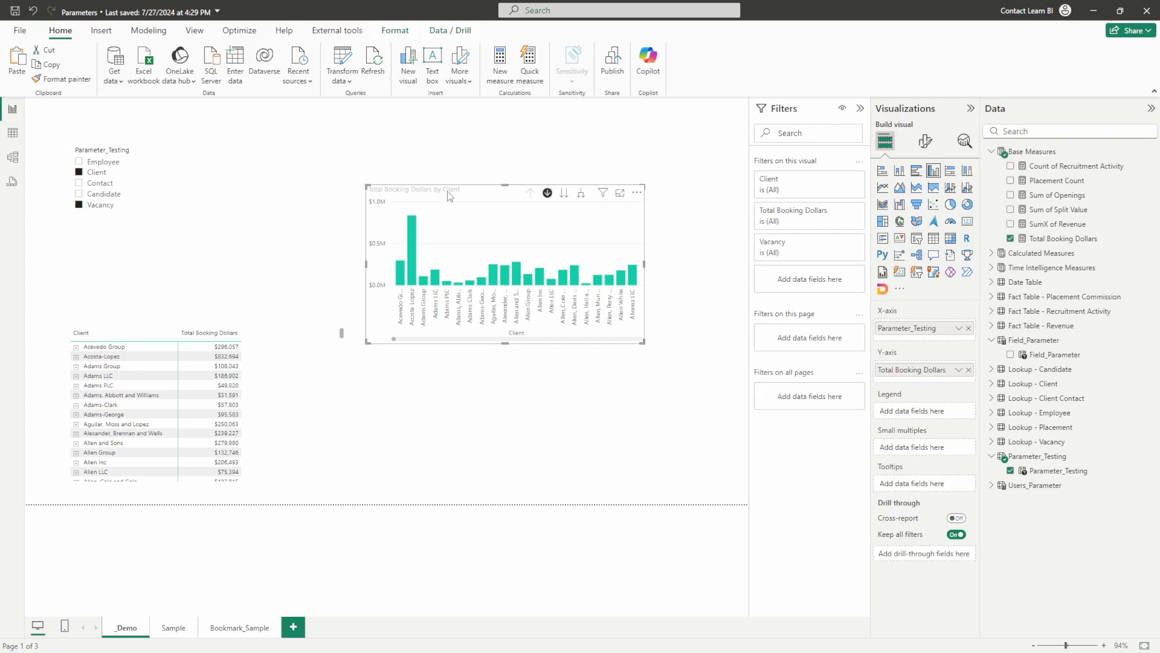
left_click_drag(414, 266, 419, 246)
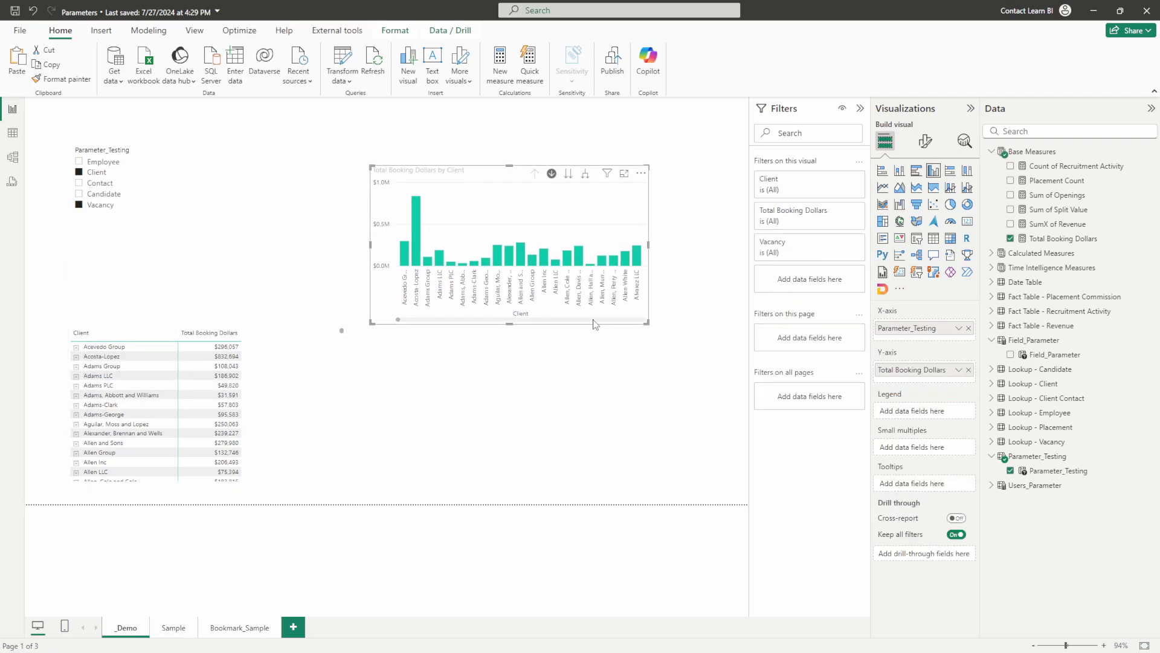
left_click(417, 256)
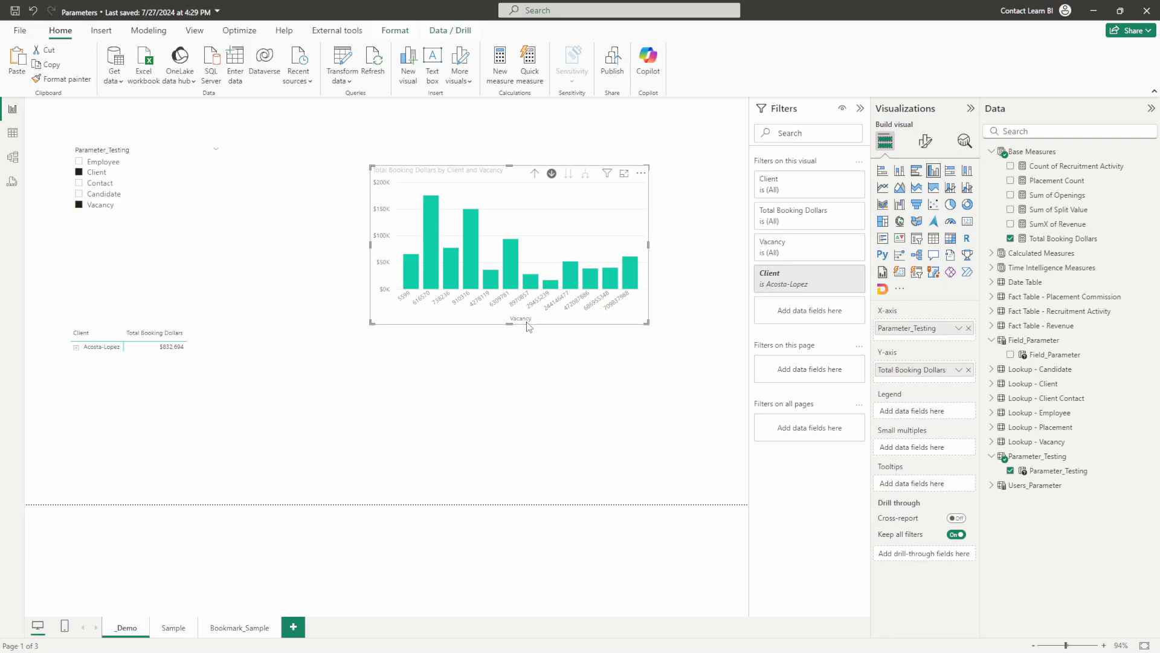
left_click(534, 174)
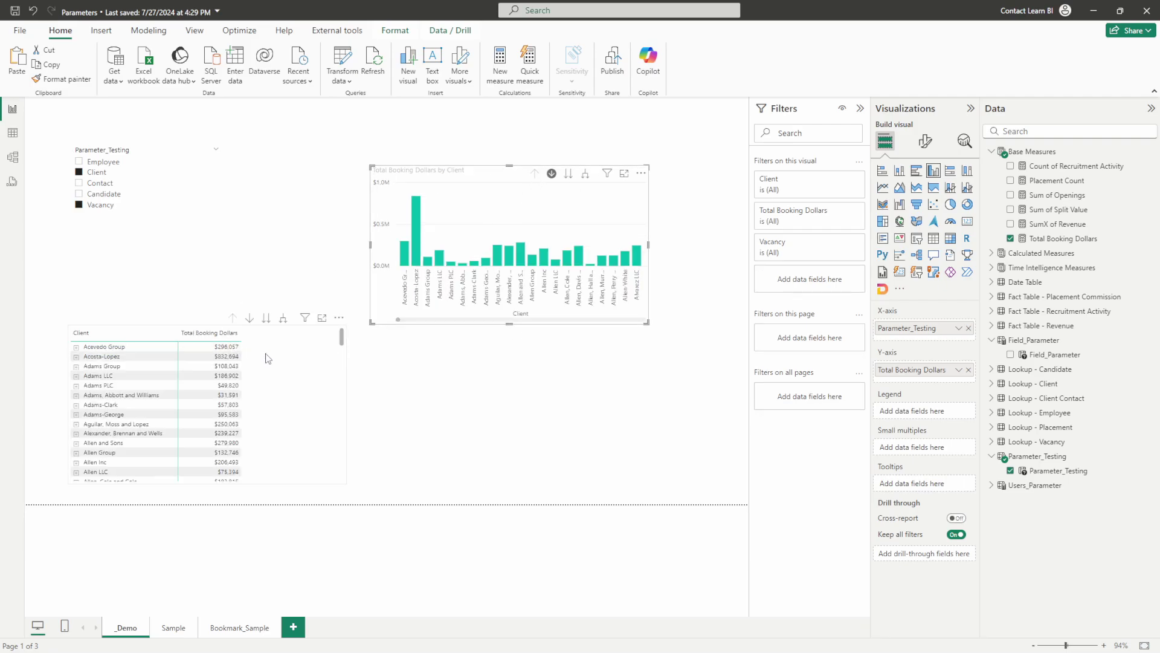
left_click(285, 368)
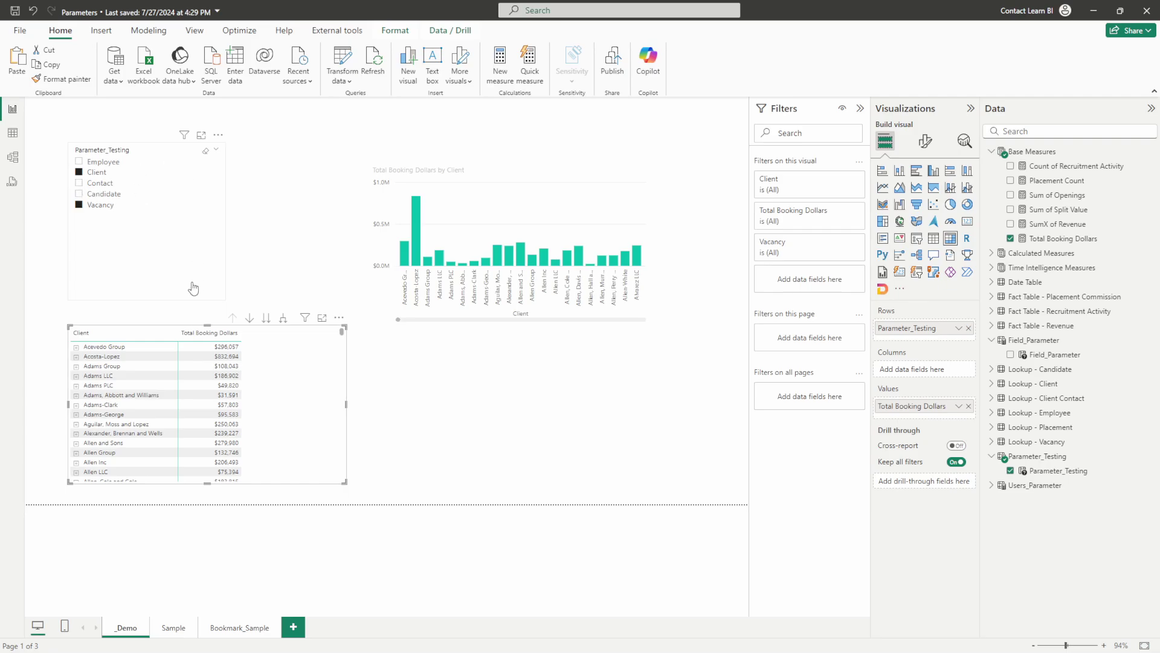
Clear all selections in the Parameter_Testing slicer on the _Demo page.
left_click(172, 272)
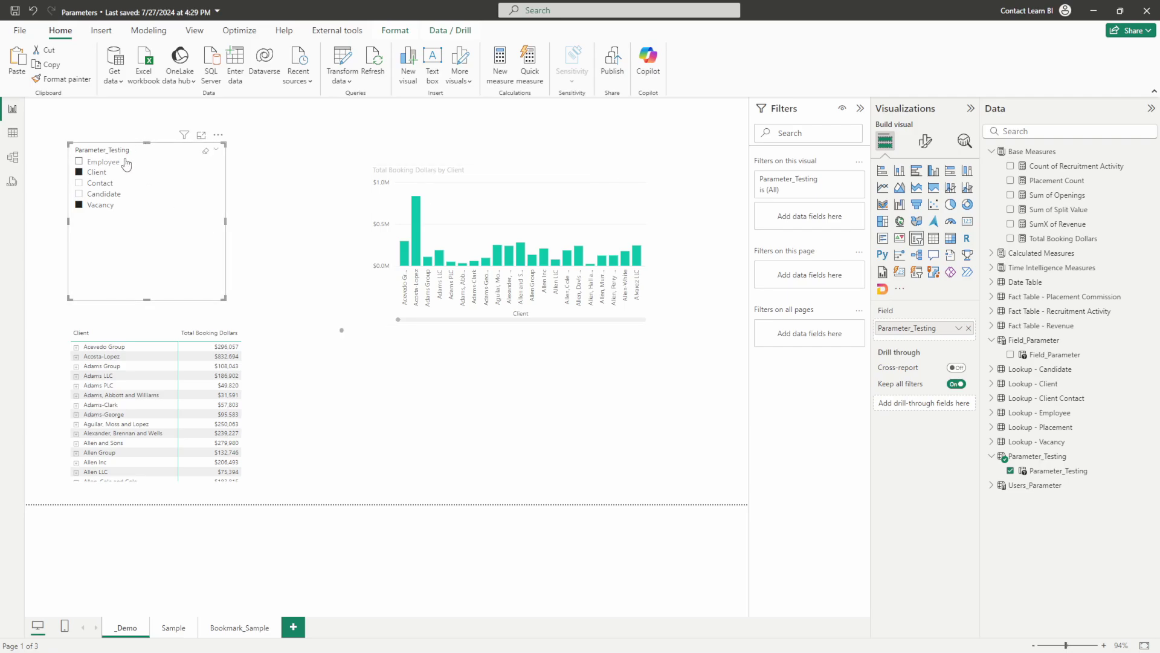
left_click(499, 178)
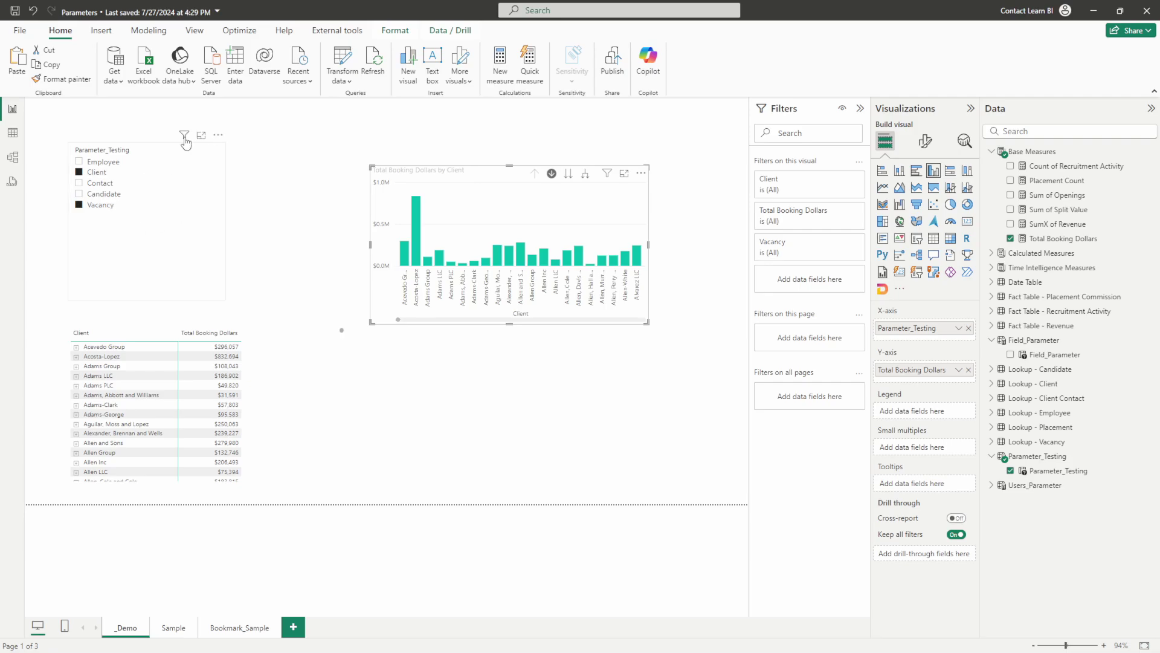
left_click(205, 152)
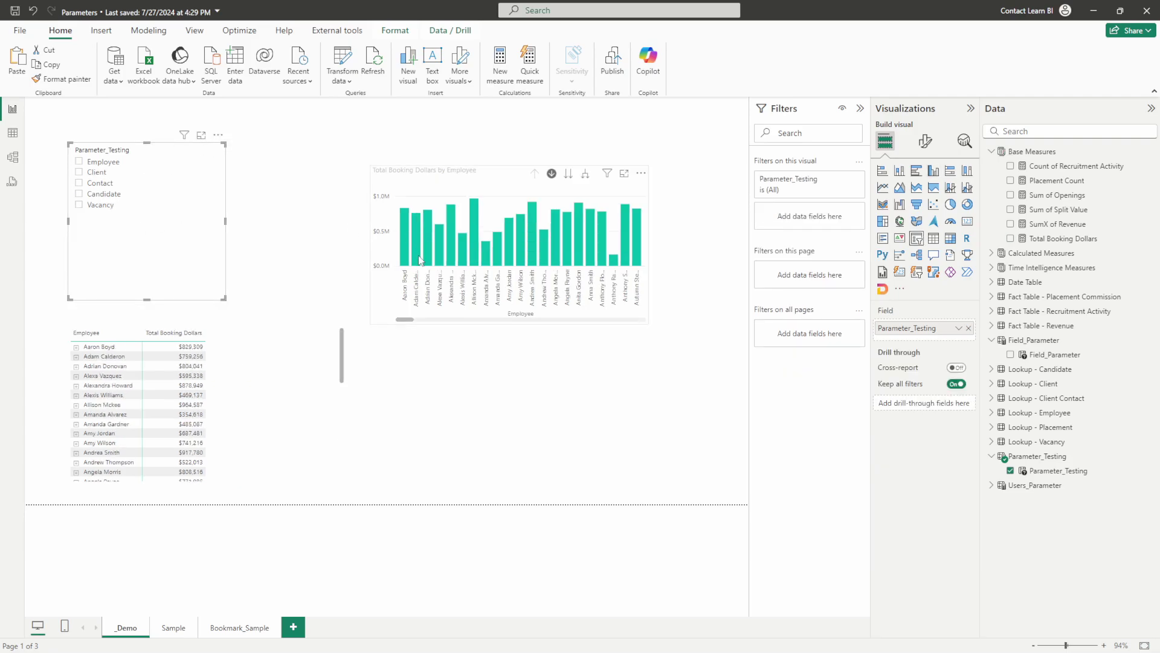
On the Sample page, replace Field_Parameter with Parameter_Testing in the rows of the revenue matrix.
left_click(174, 628)
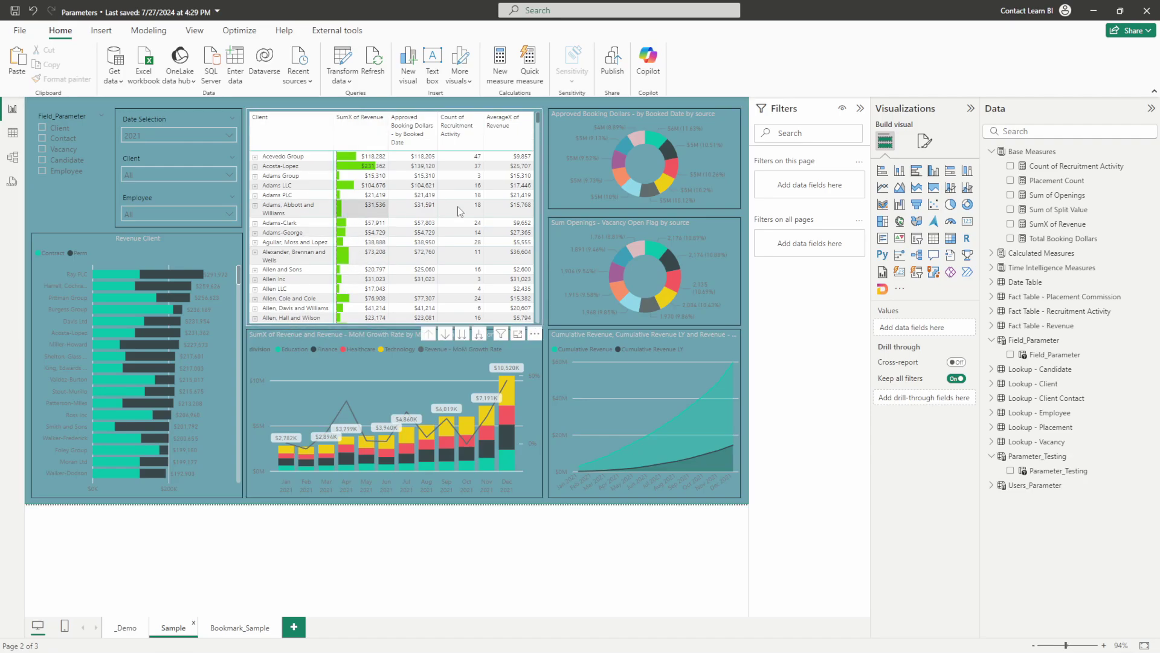
left_click(355, 113)
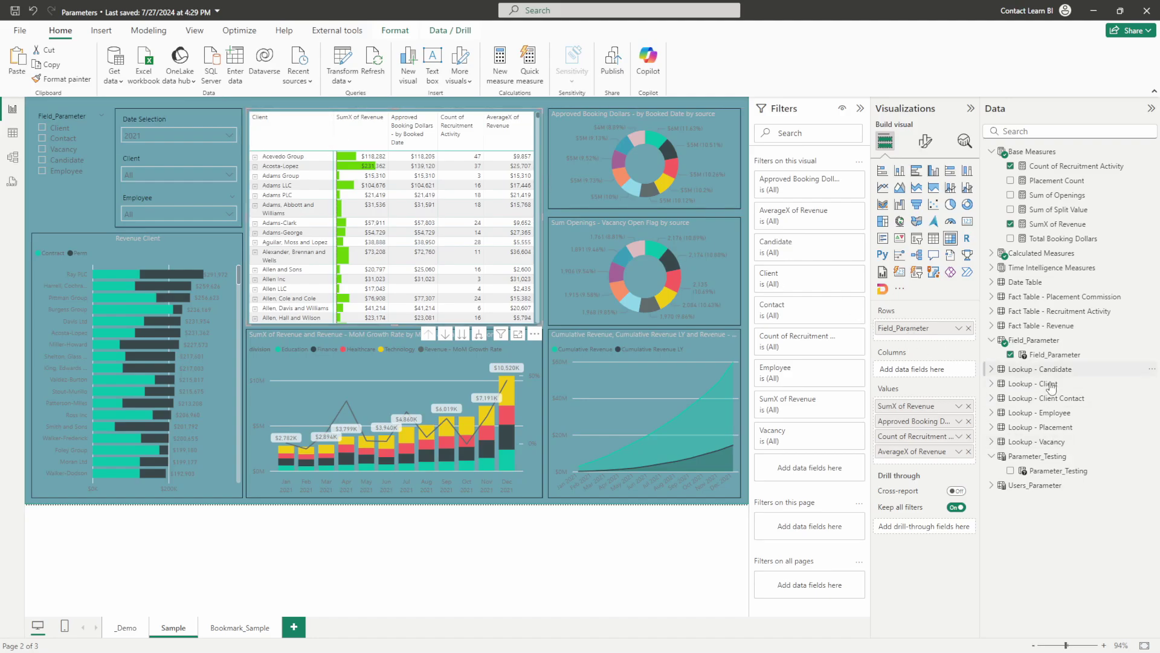
left_click_drag(1055, 471, 954, 339)
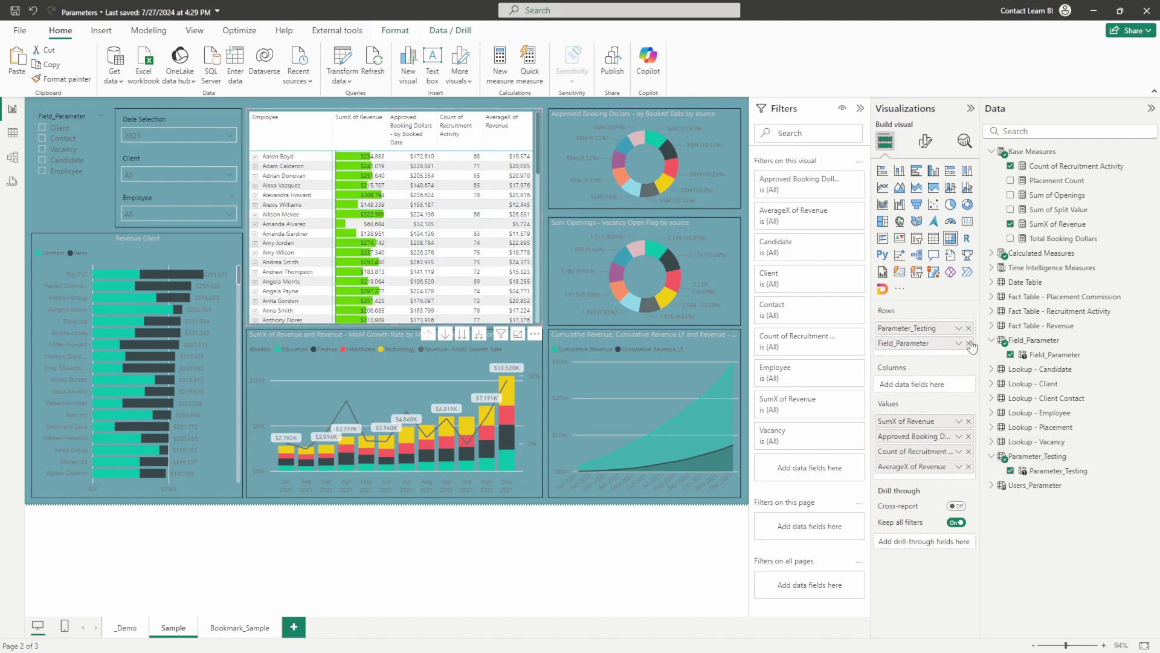
left_click(968, 343)
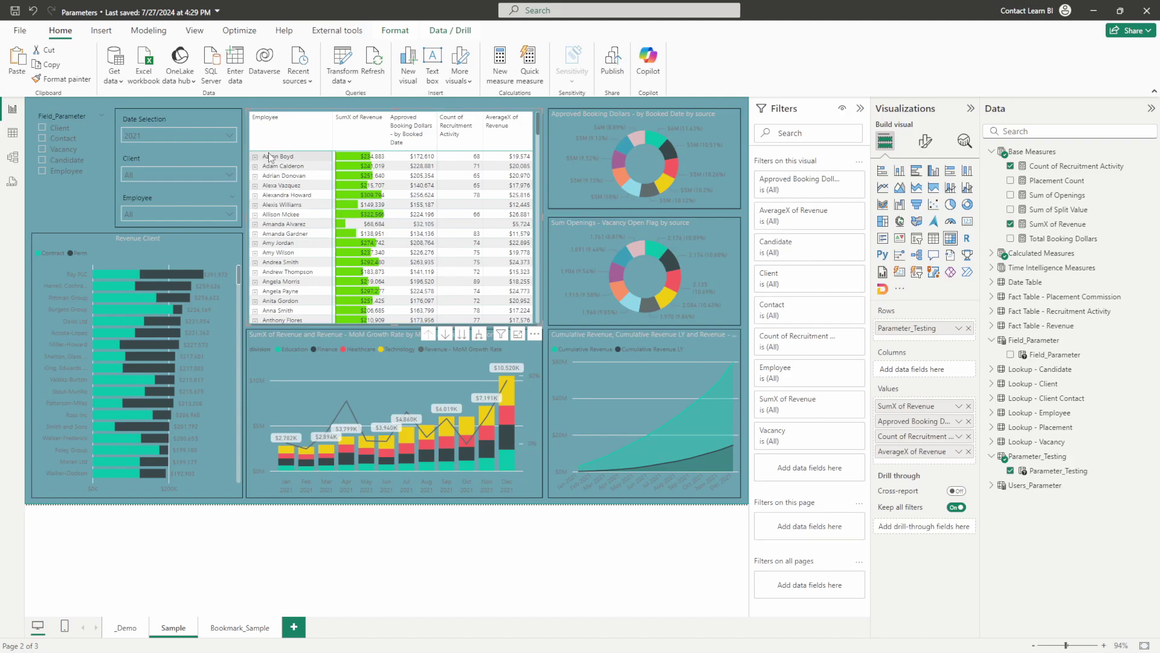
Replace Field_Parameter with Parameter_Testing in the Sample page's parameter slicer.
left_click(60, 115)
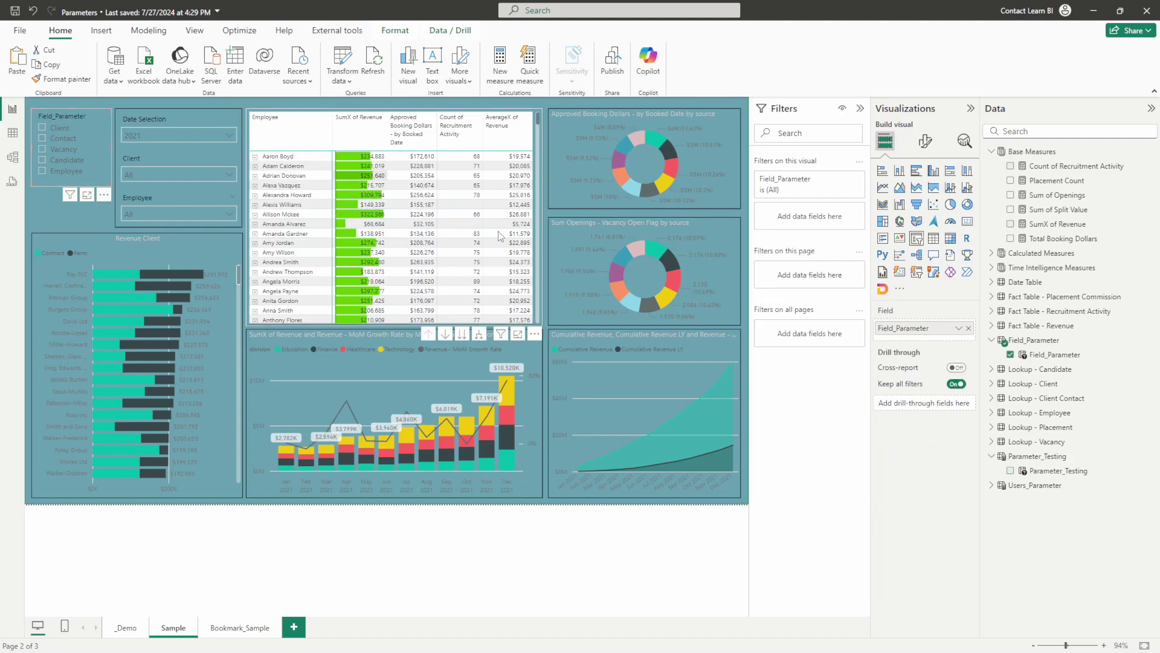
left_click_drag(1055, 471, 920, 329)
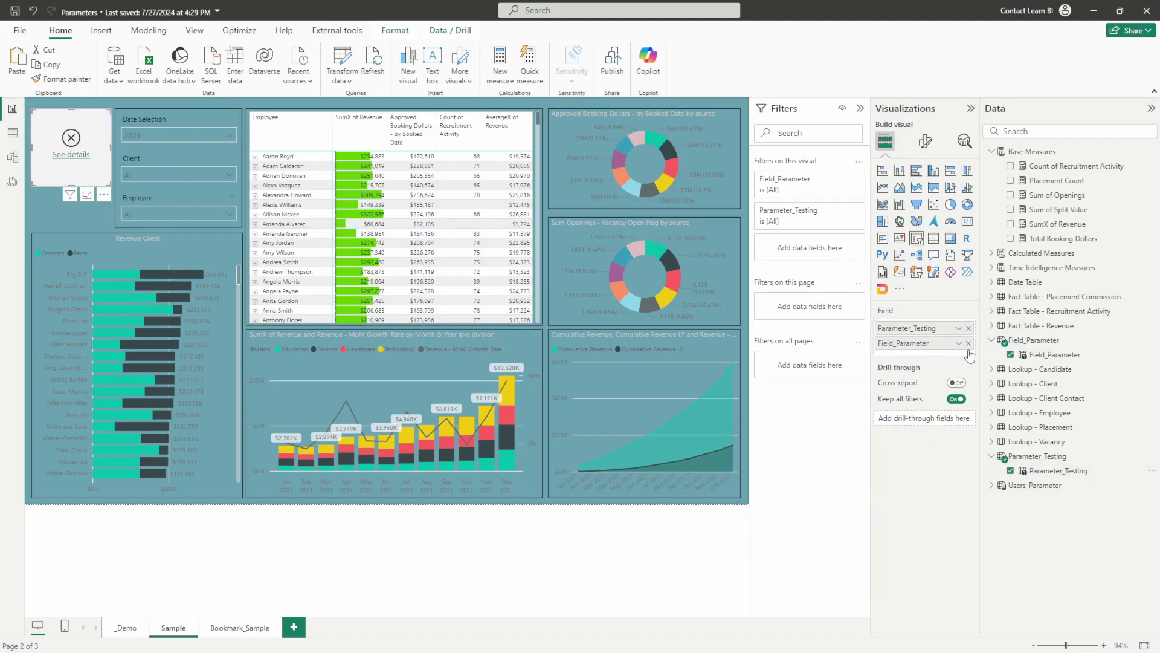
left_click(314, 113)
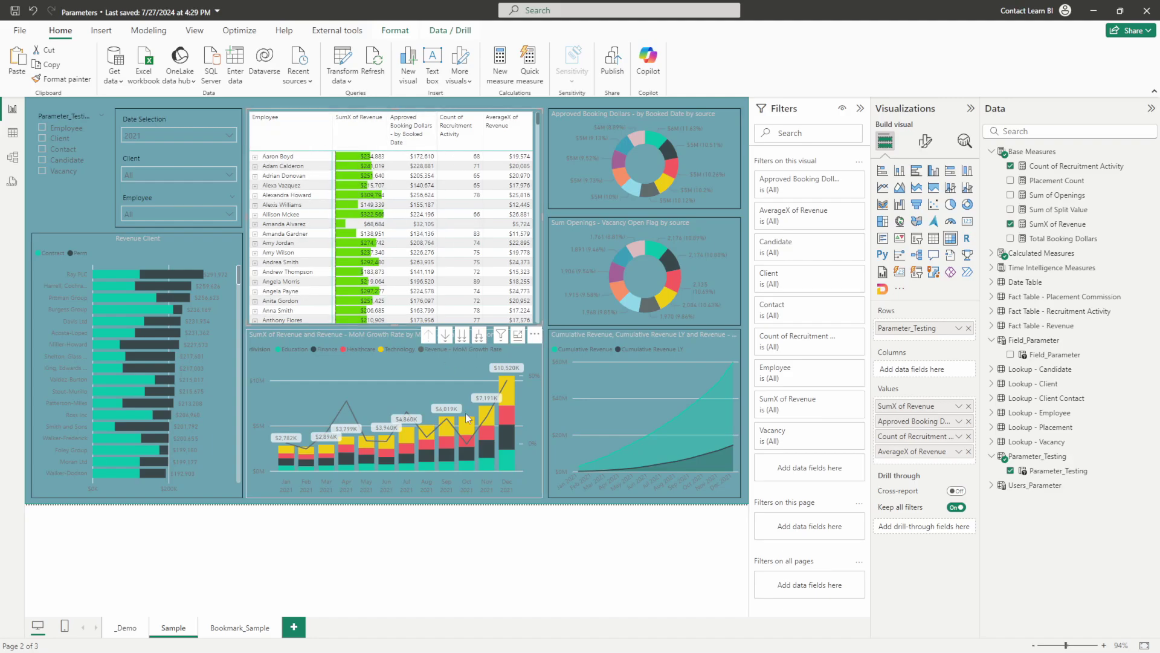
left_click(430, 535)
Select Client and Vacancy in the Parameter_Testing slicer and expand all clients in the revenue matrix to the vacancy level.
left_click(54, 139)
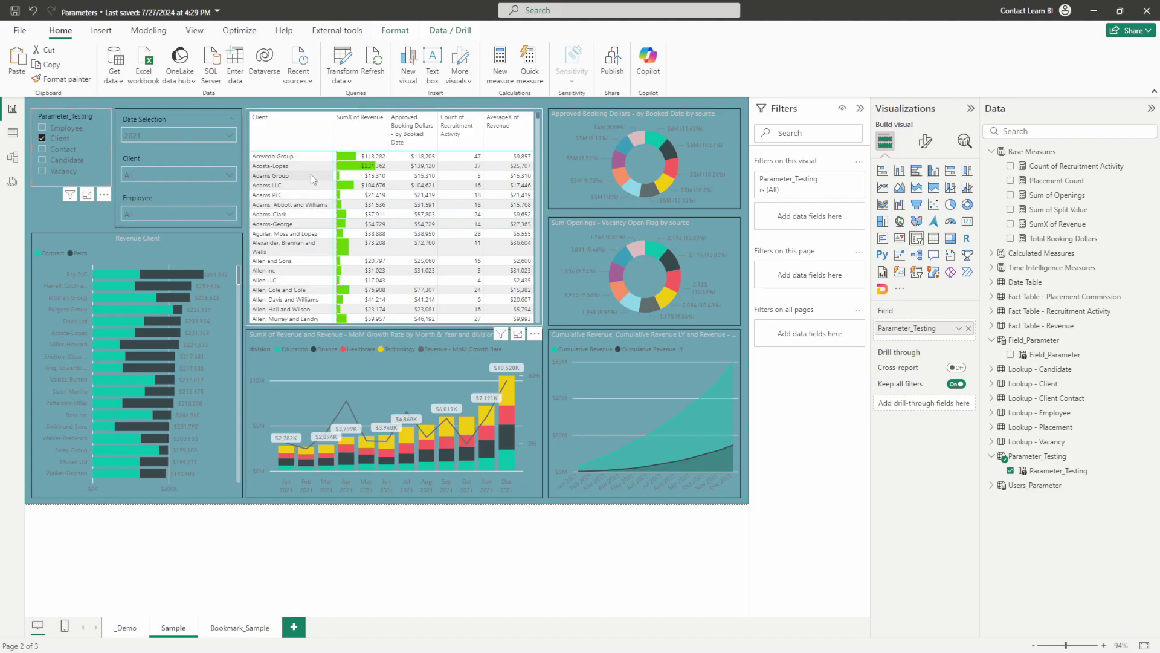
left_click(56, 172)
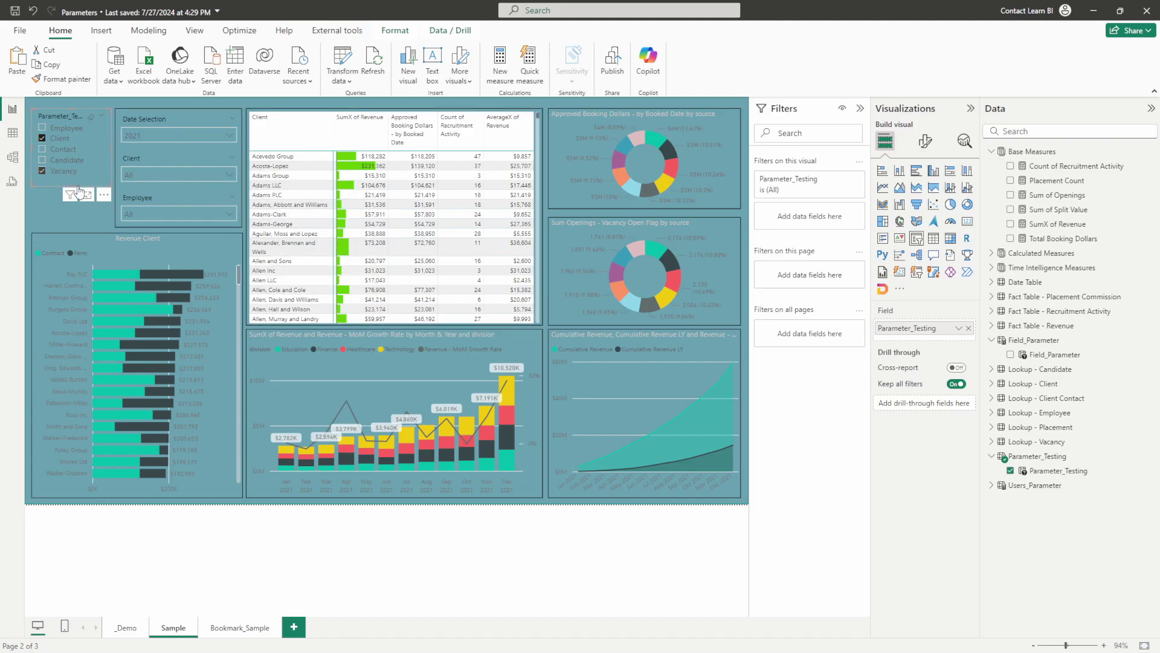
right_click(288, 169)
mouse_move(335, 175)
left_click(430, 190)
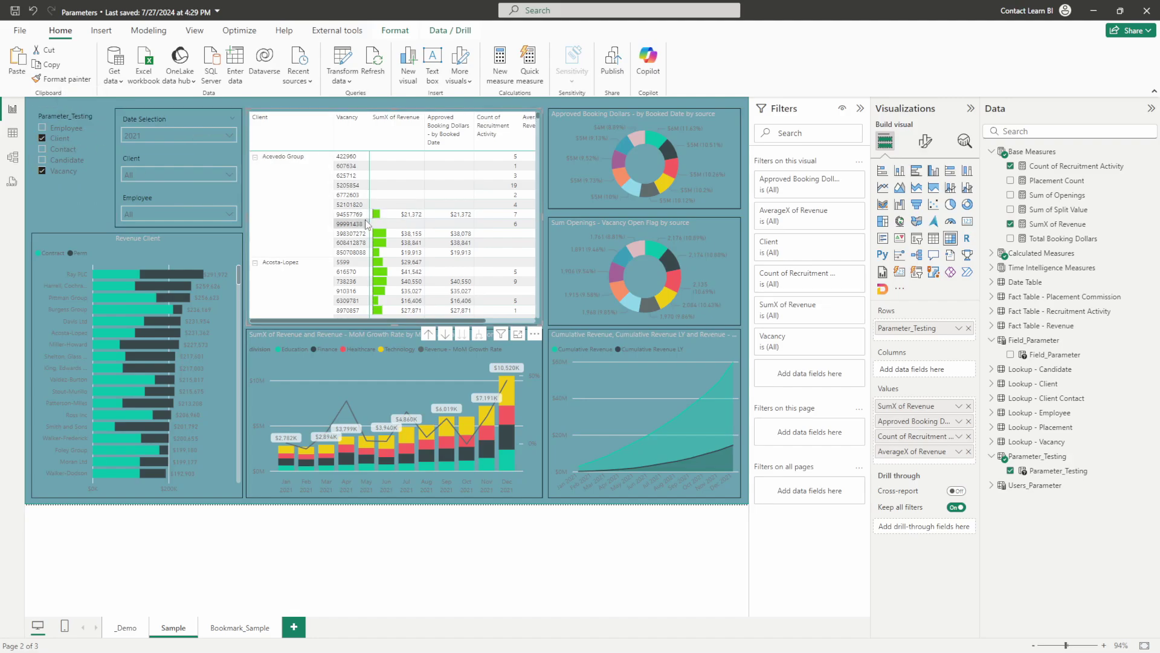
Cross-filter the page by the second vacancy under Acosta-Lopez, inspect the filters affecting the cumulative revenue chart, and release the selection.
left_click(354, 272)
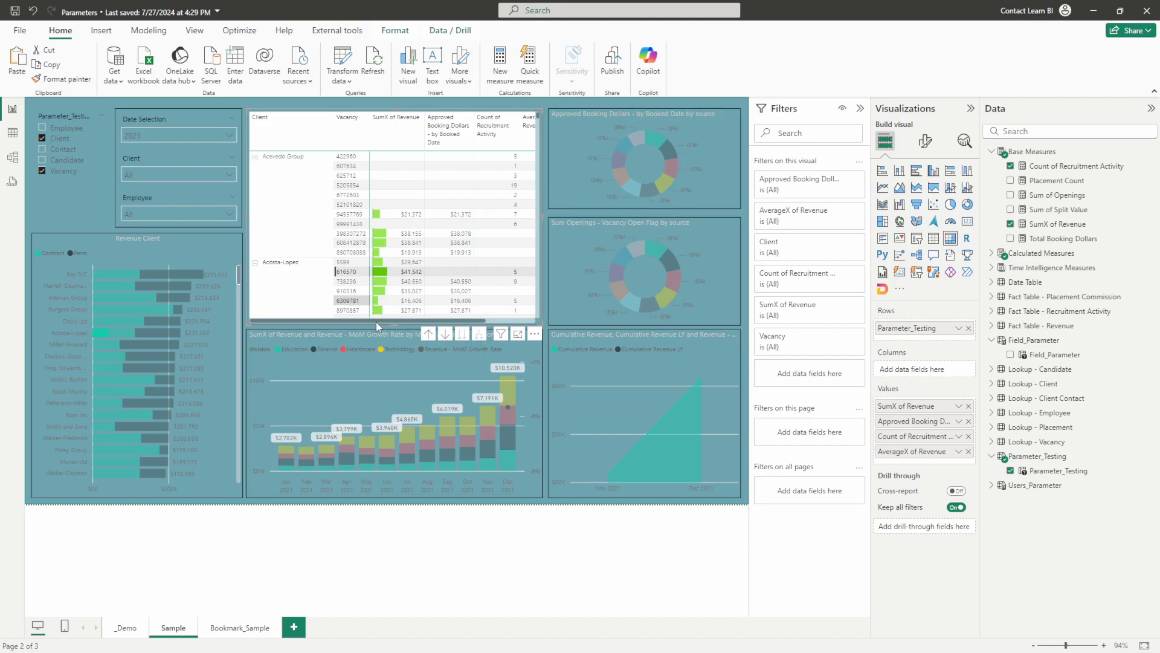
mouse_move(701, 336)
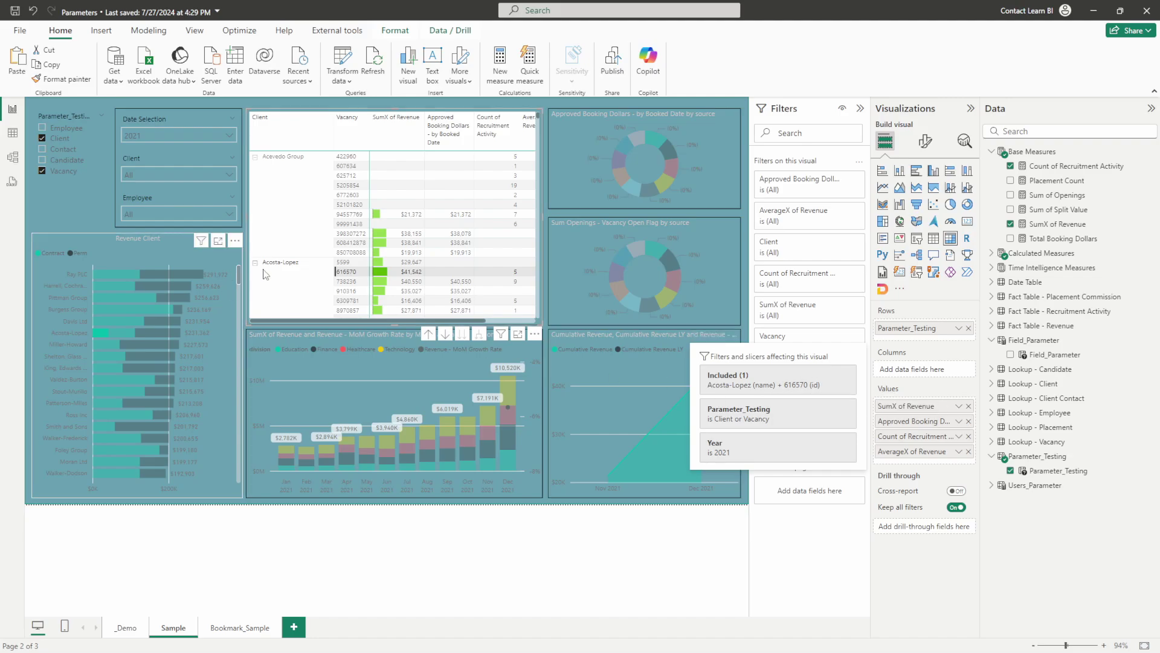
left_click(348, 272)
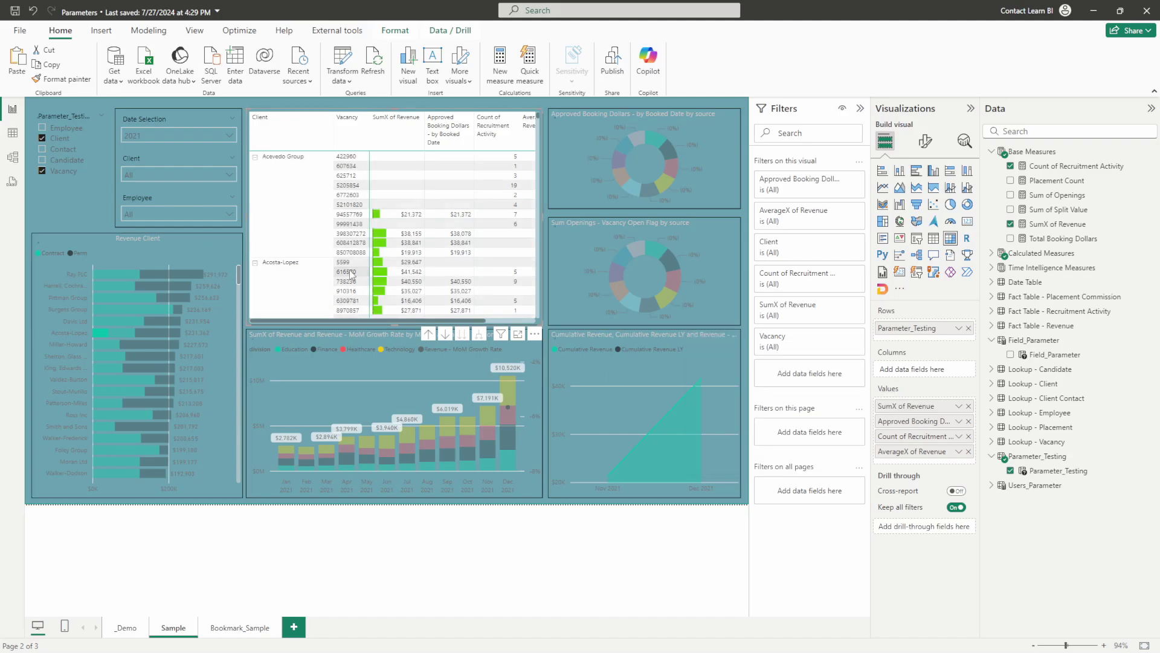
Reset the Parameter_Testing slicer, try Client alone against the revenue matrix, and leave the slicer without any selection.
left_click(91, 116)
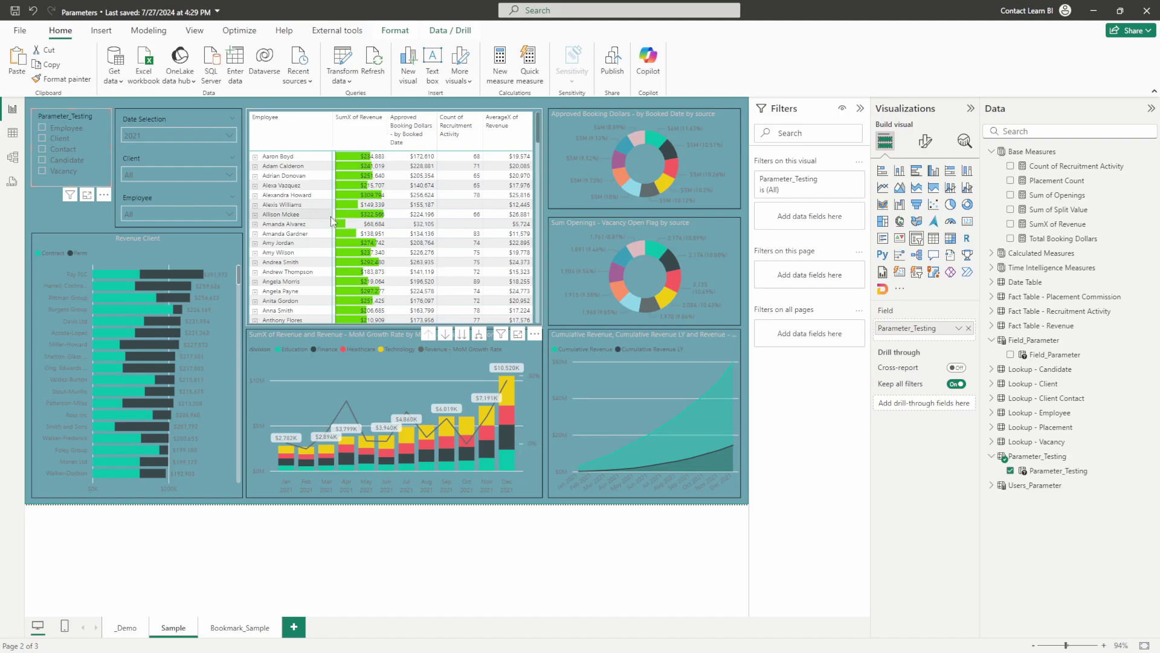
left_click(331, 118)
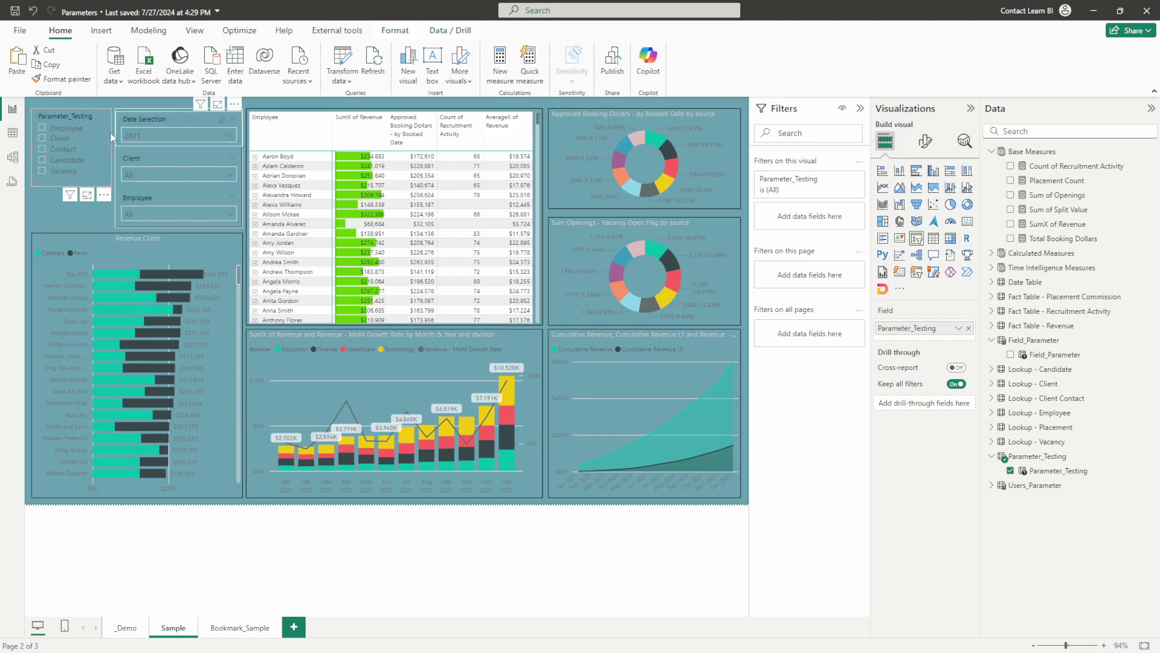
left_click(73, 140)
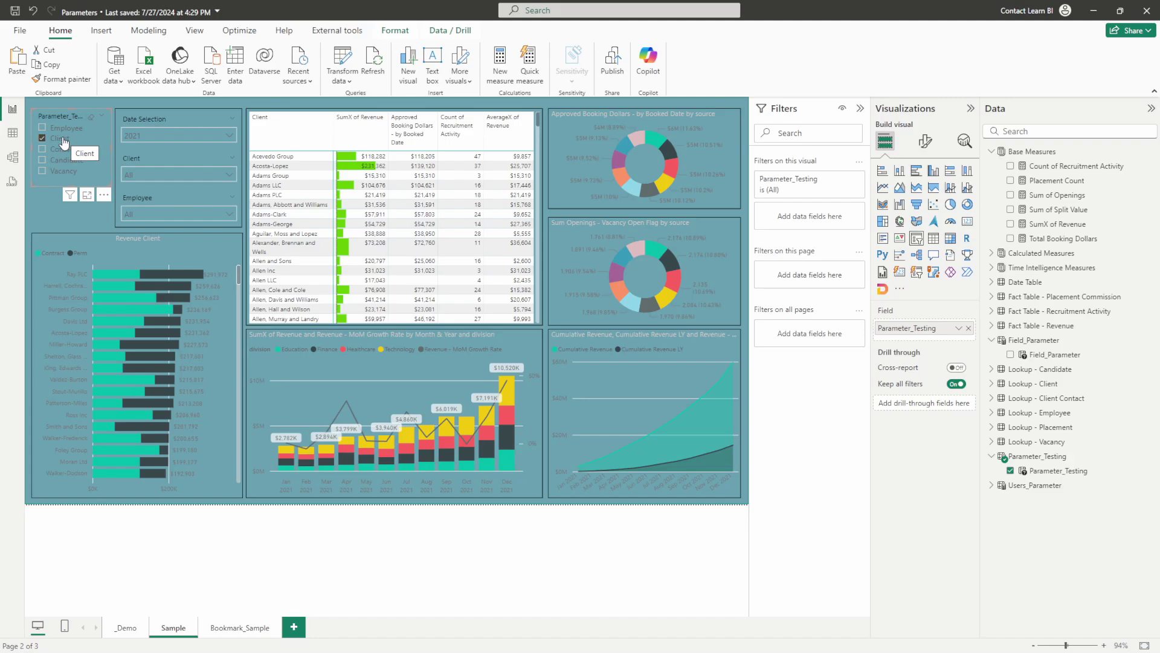
left_click(64, 139)
left_click(365, 568)
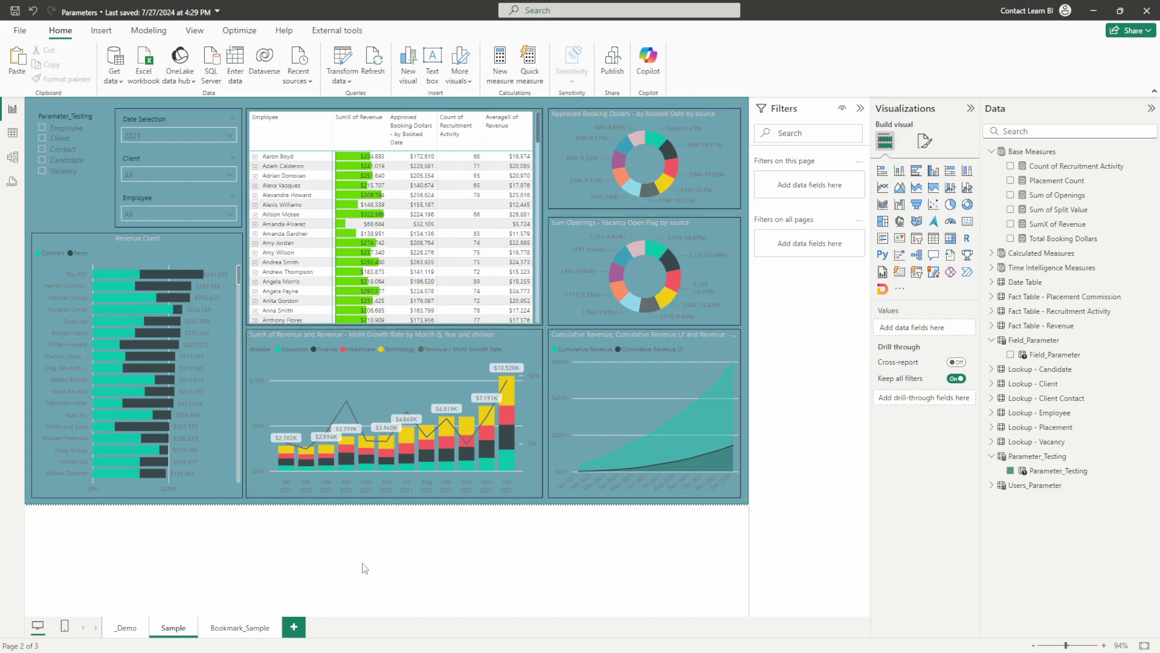